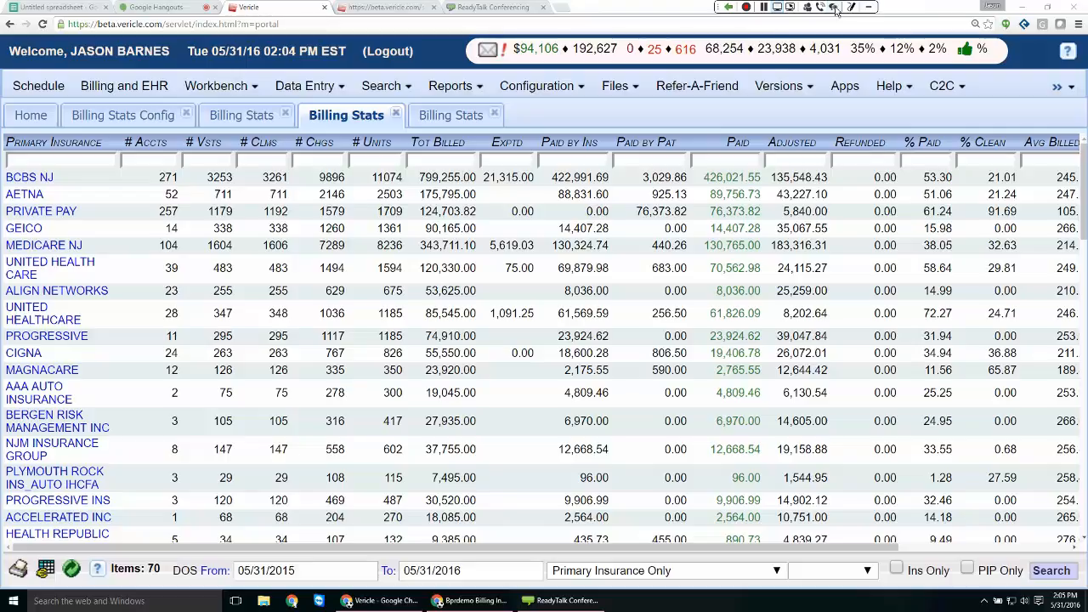
- Switch to the demo practice's billing window and view the Radar practice health monitor enlarged before closing it
{"action": "key", "text": "alt+Tab"}
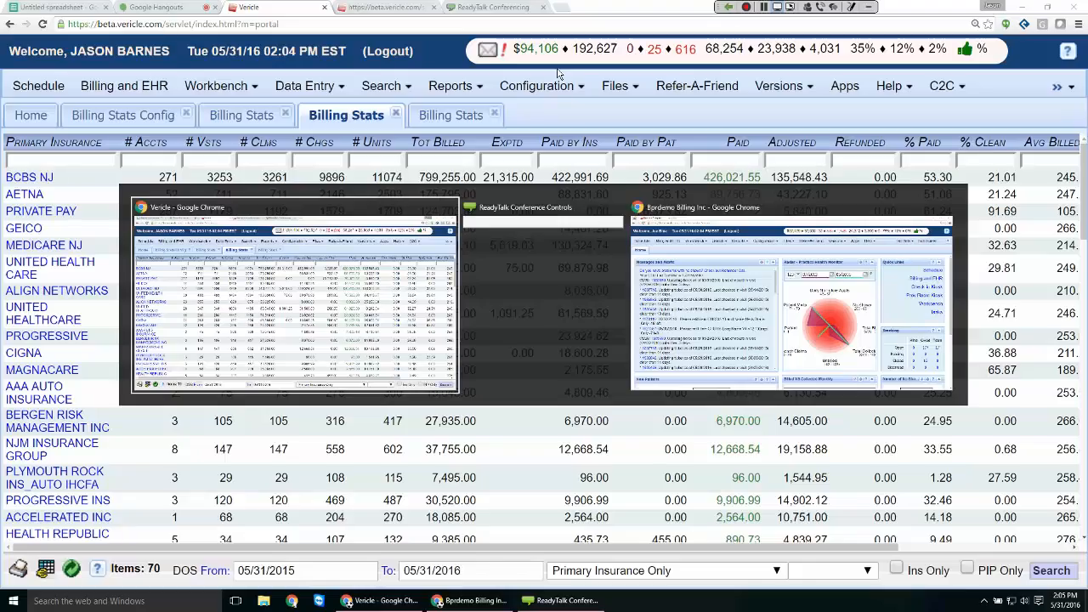
{"action": "key", "text": "alt+Tab"}
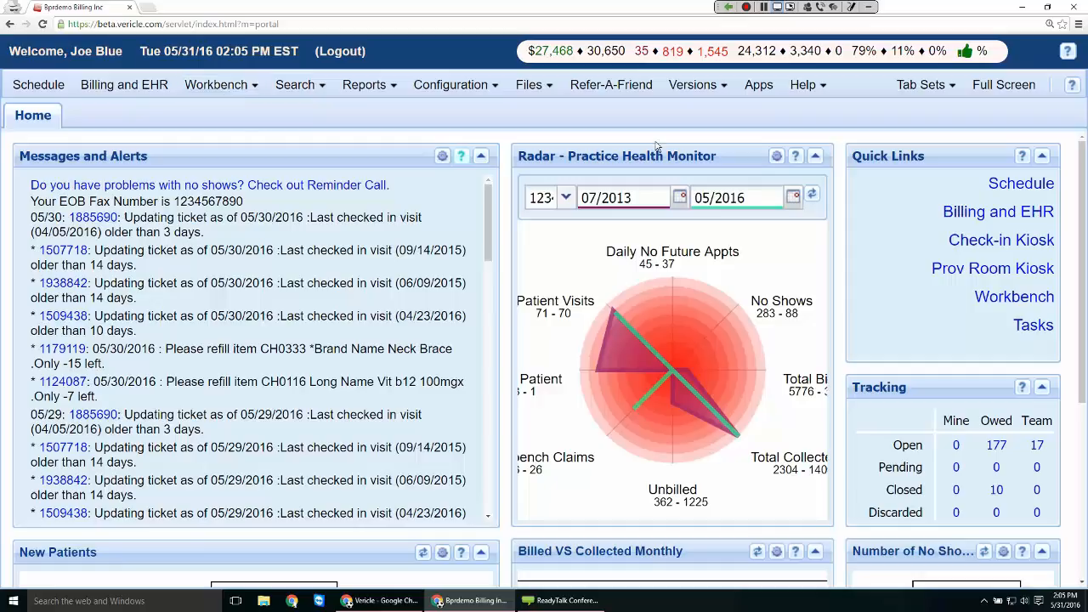
{"action": "left_click", "coordinate": [821, 159]}
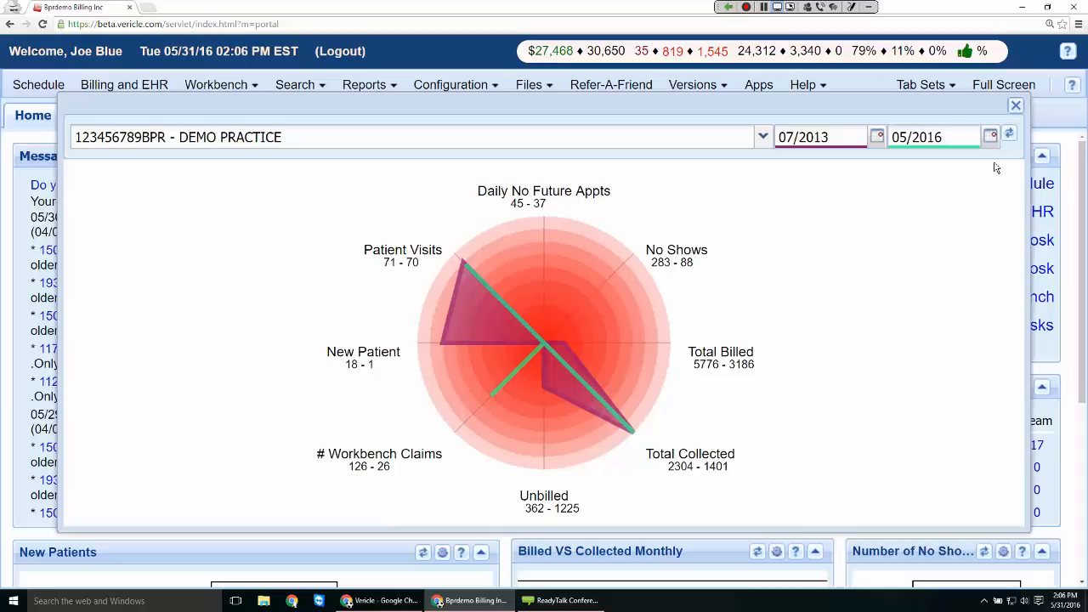
{"action": "left_click", "coordinate": [1016, 106]}
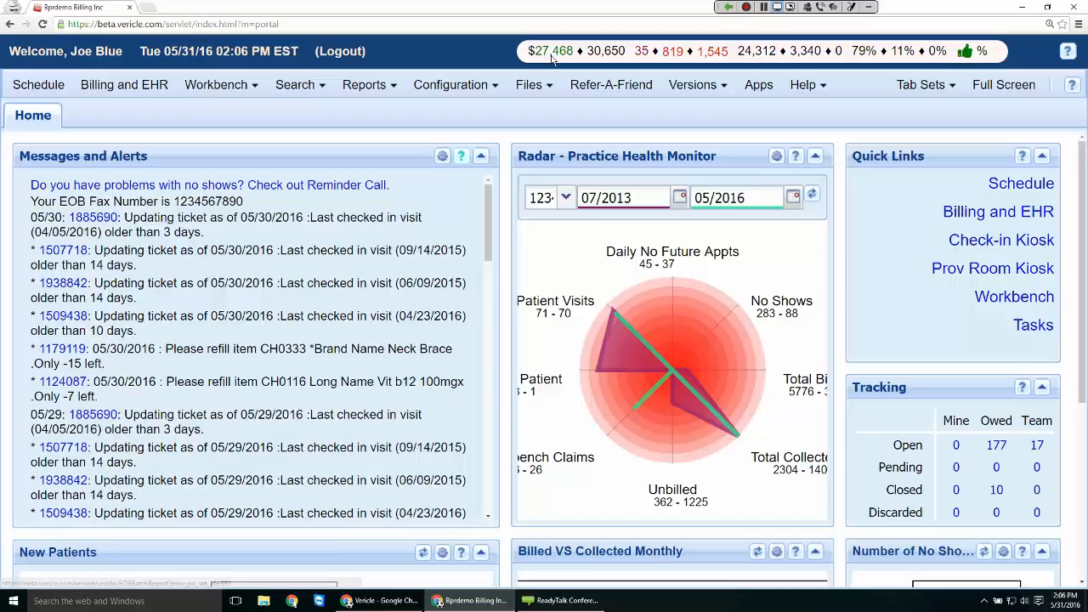
- Open the Month Close reconciliation report and view the A/R history for the demo practice's DEM1 DEC 06 period
{"action": "key", "text": "ctrl+plus"}
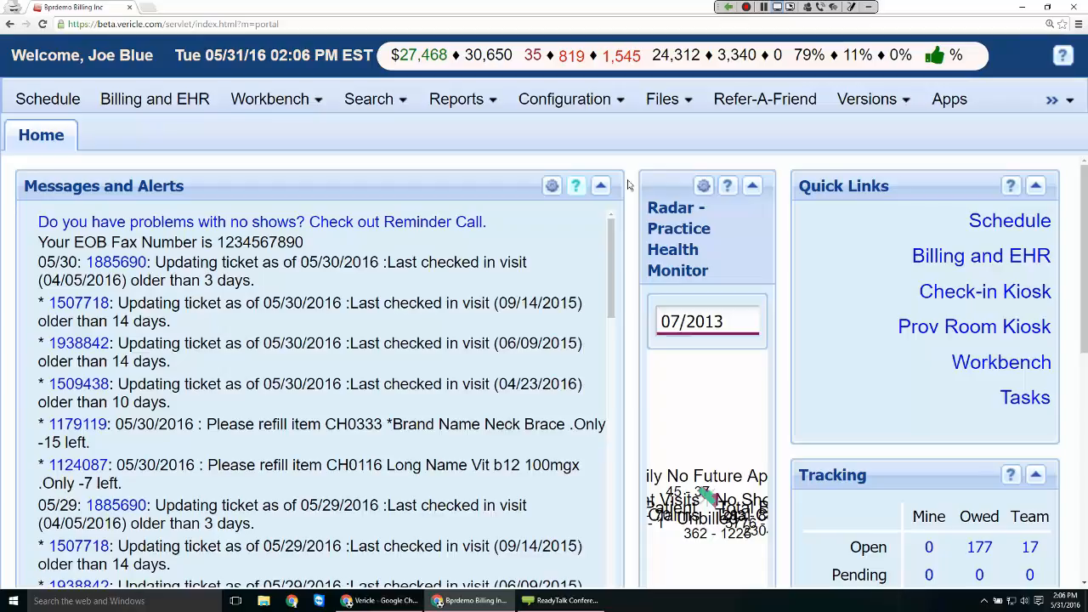
{"action": "left_click", "coordinate": [468, 100]}
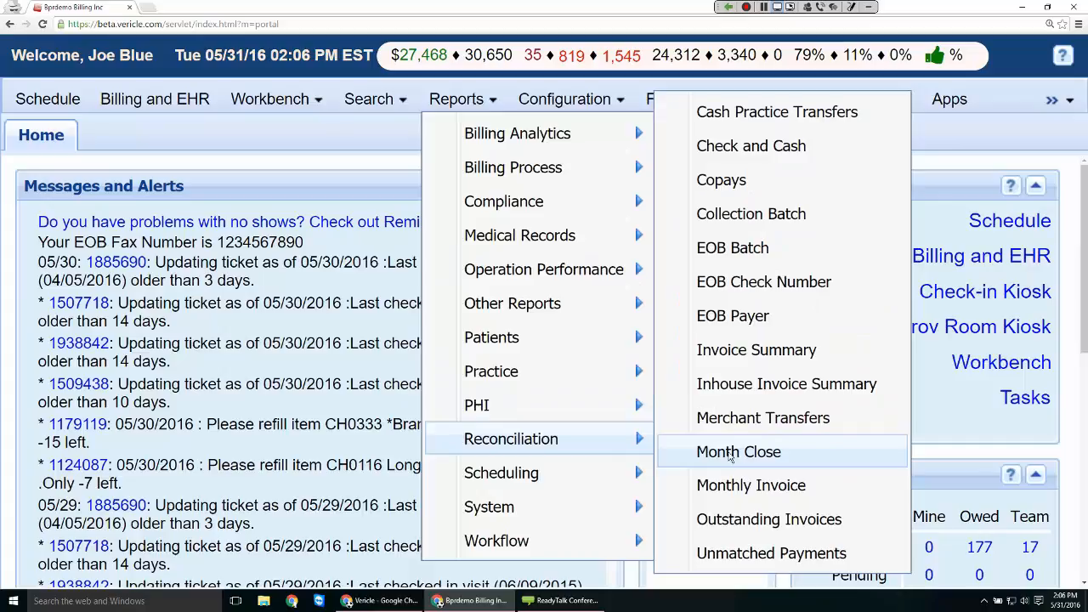
{"action": "left_click", "coordinate": [732, 455]}
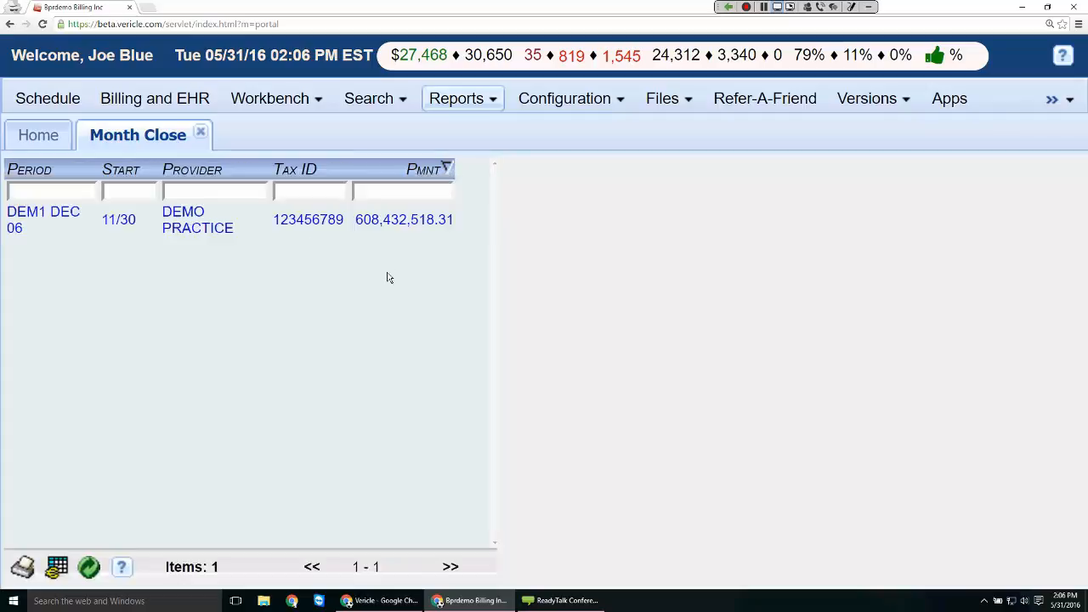
{"action": "key", "text": "ctrl+minus"}
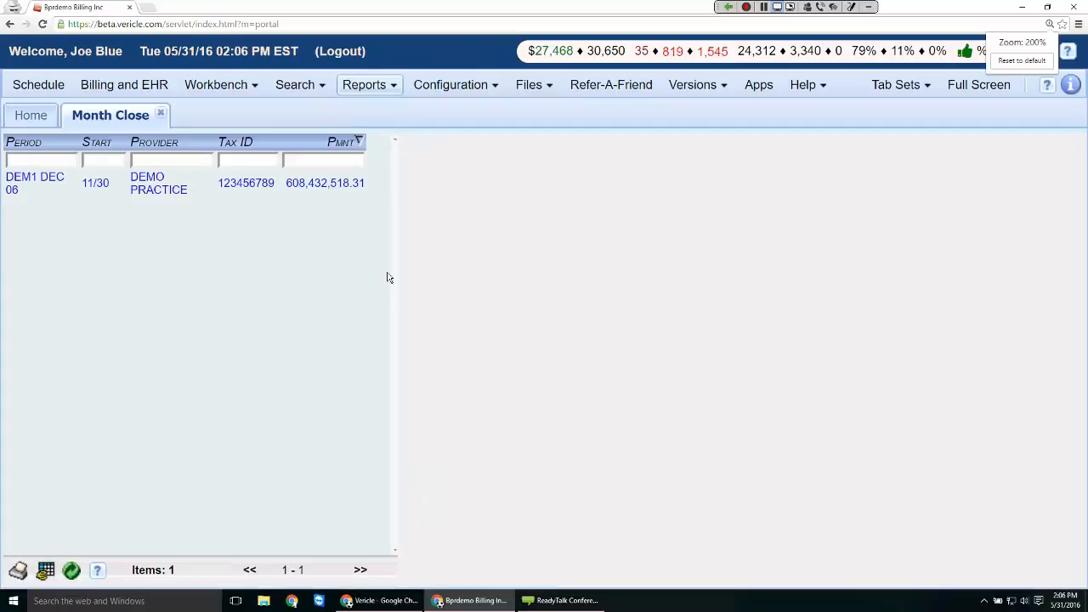
{"action": "left_click", "coordinate": [344, 190]}
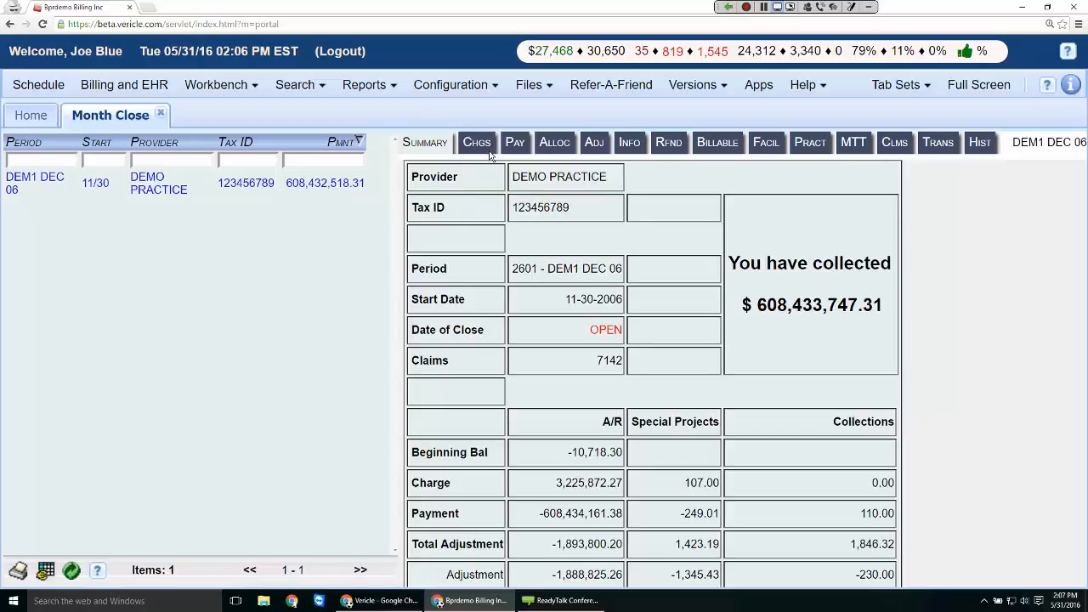
{"action": "left_click", "coordinate": [982, 143]}
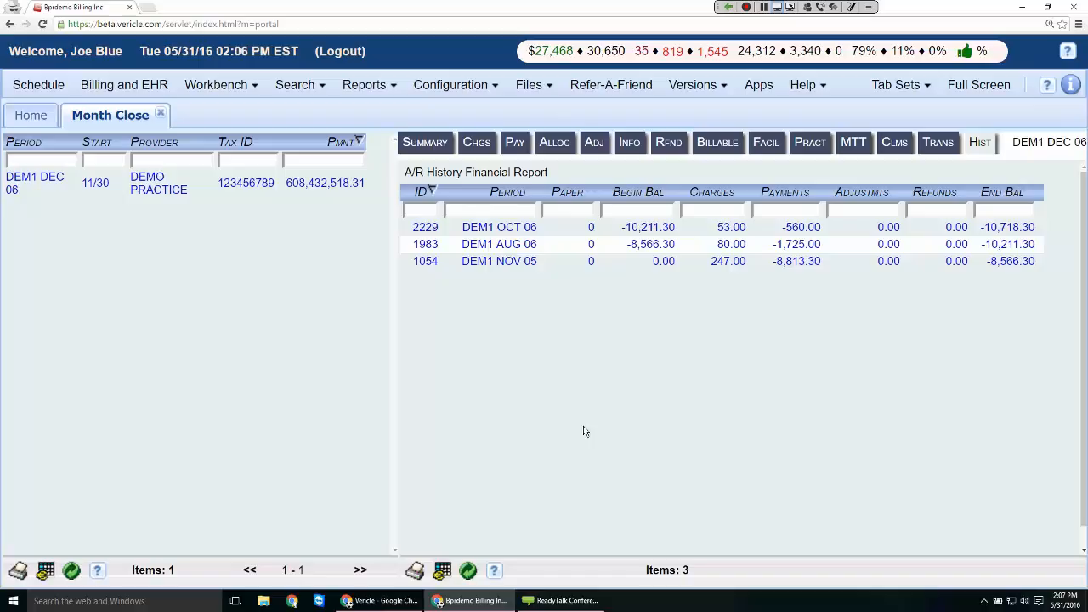
- Open the Billing Stats Config report and look through its selectable columns and saved report definitions
{"action": "left_click", "coordinate": [393, 92]}
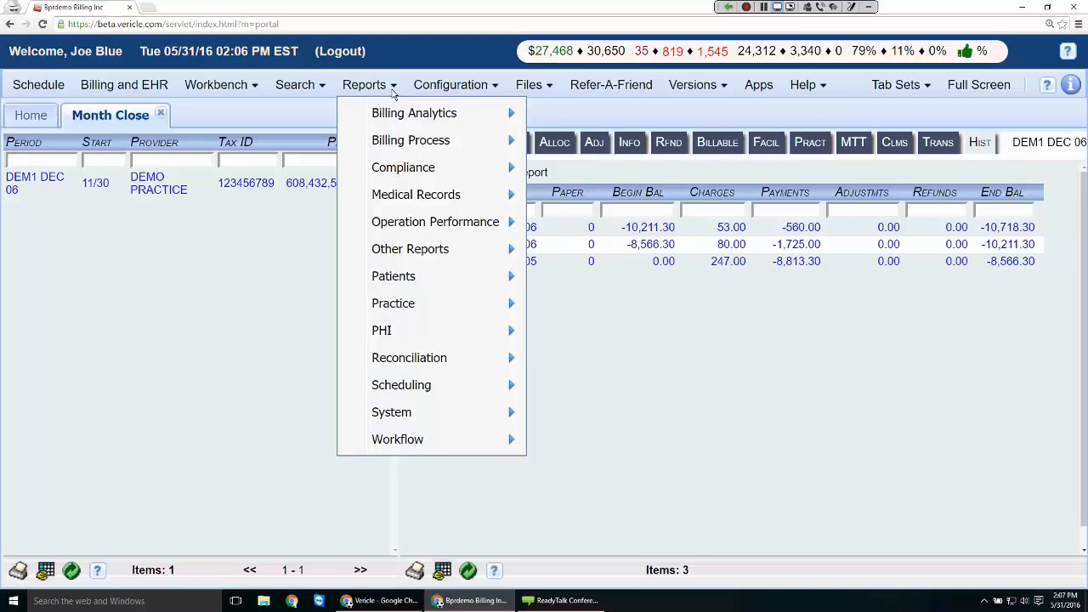
{"action": "mouse_move", "coordinate": [400, 119]}
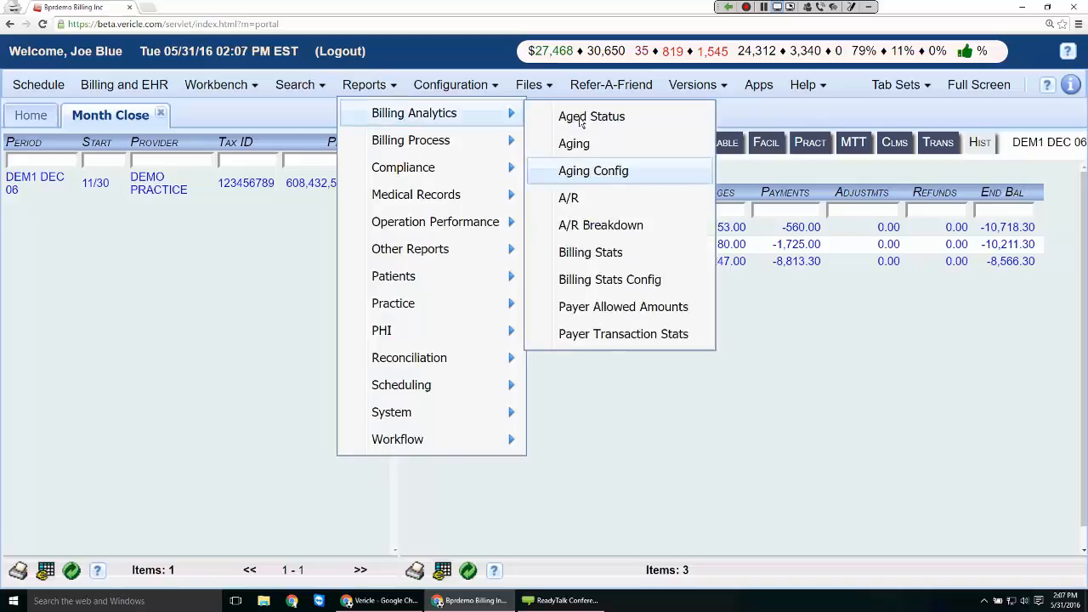
{"action": "left_click", "coordinate": [635, 290]}
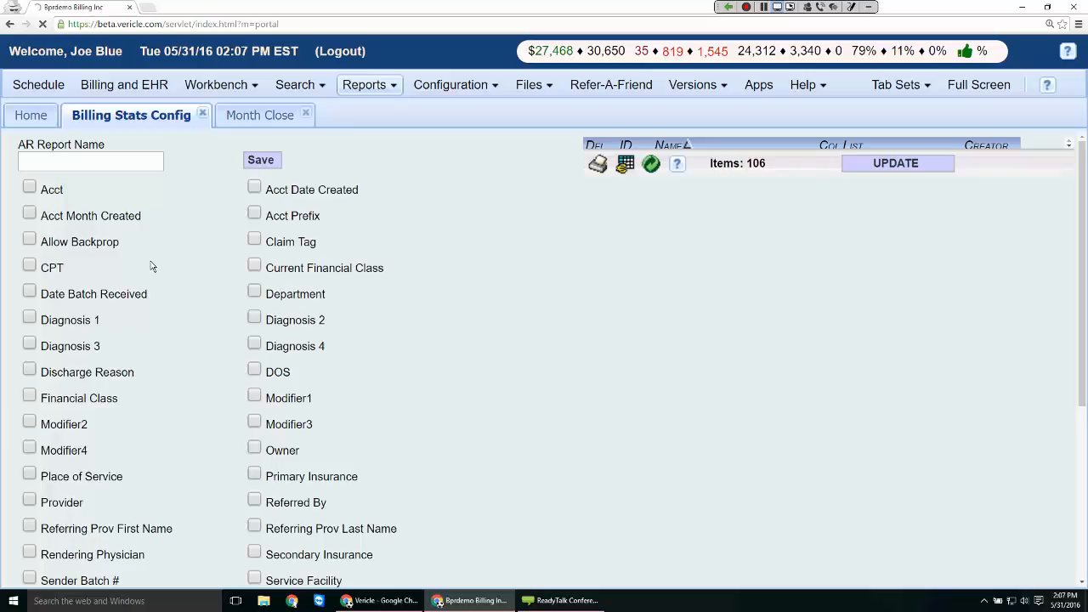
{"action": "scroll", "coordinate": [1025, 299], "scroll_direction": "down", "scroll_amount": 4}
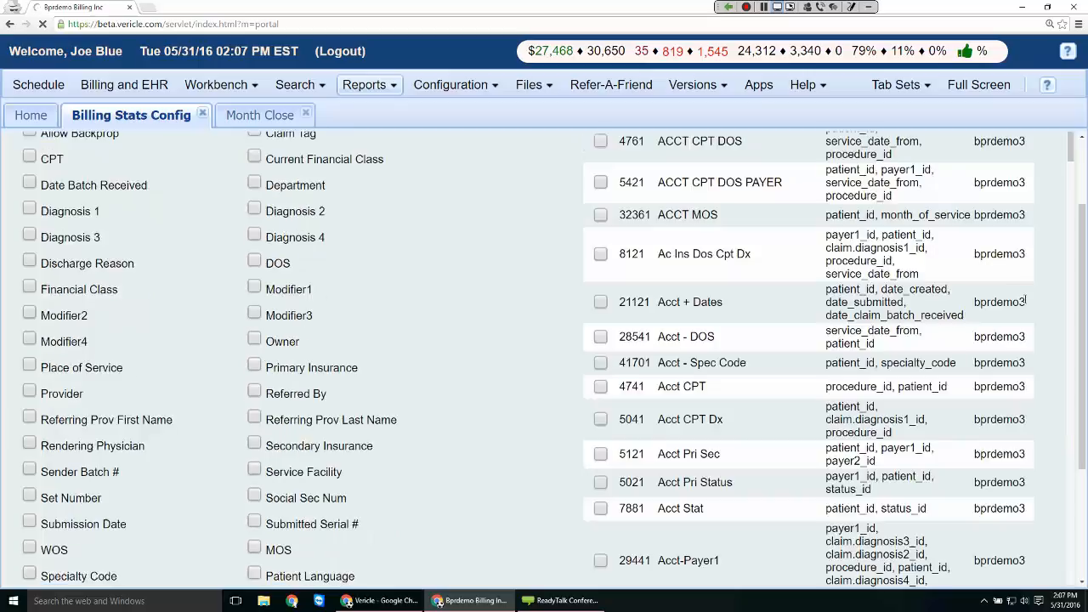
{"action": "scroll", "coordinate": [925, 275], "scroll_direction": "up", "scroll_amount": 4}
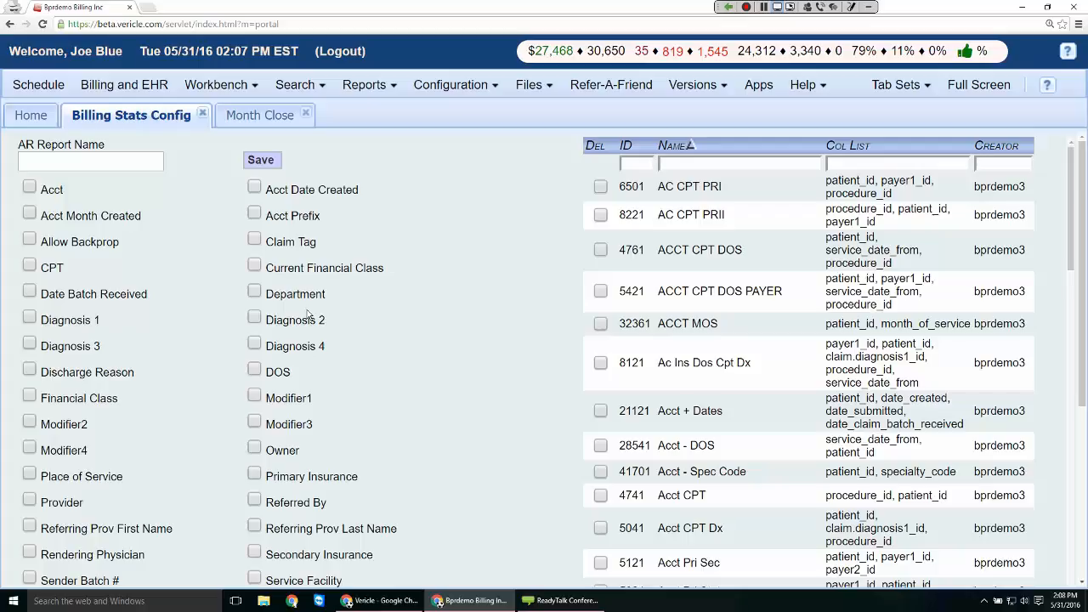
- Include CPT, Primary Insurance and Rendering Physician as columns of the new AR report
{"action": "left_click", "coordinate": [30, 266]}
{"action": "scroll", "coordinate": [276, 309], "scroll_direction": "down", "scroll_amount": 1}
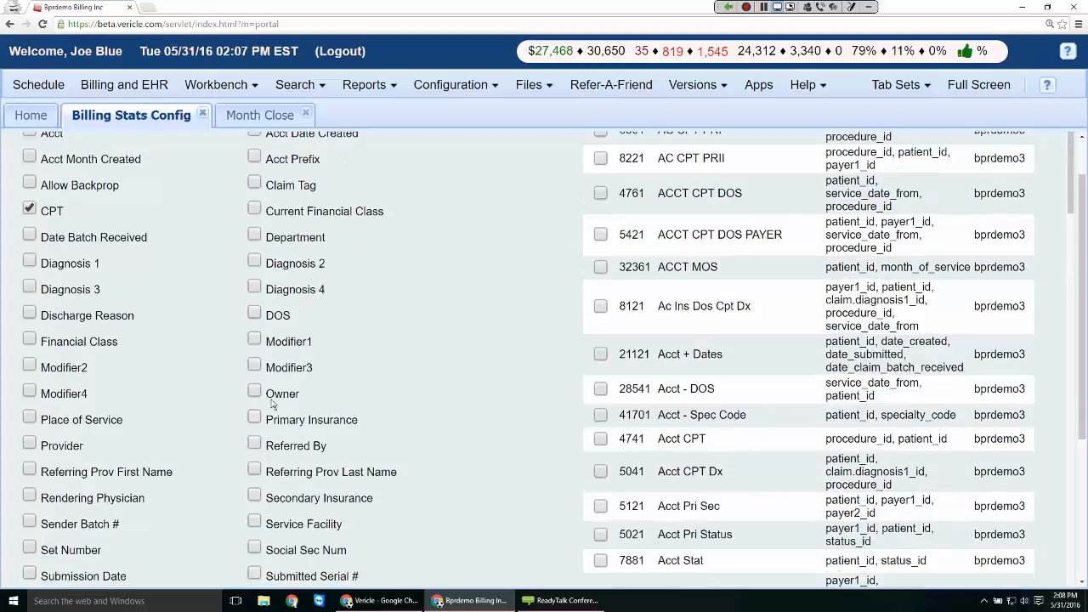
{"action": "left_click", "coordinate": [255, 418]}
{"action": "left_click", "coordinate": [29, 495]}
{"action": "scroll", "coordinate": [376, 388], "scroll_direction": "up", "scroll_amount": 2}
- Name the new AR report CPTRenderingPayer and save it
{"action": "left_click", "coordinate": [93, 162]}
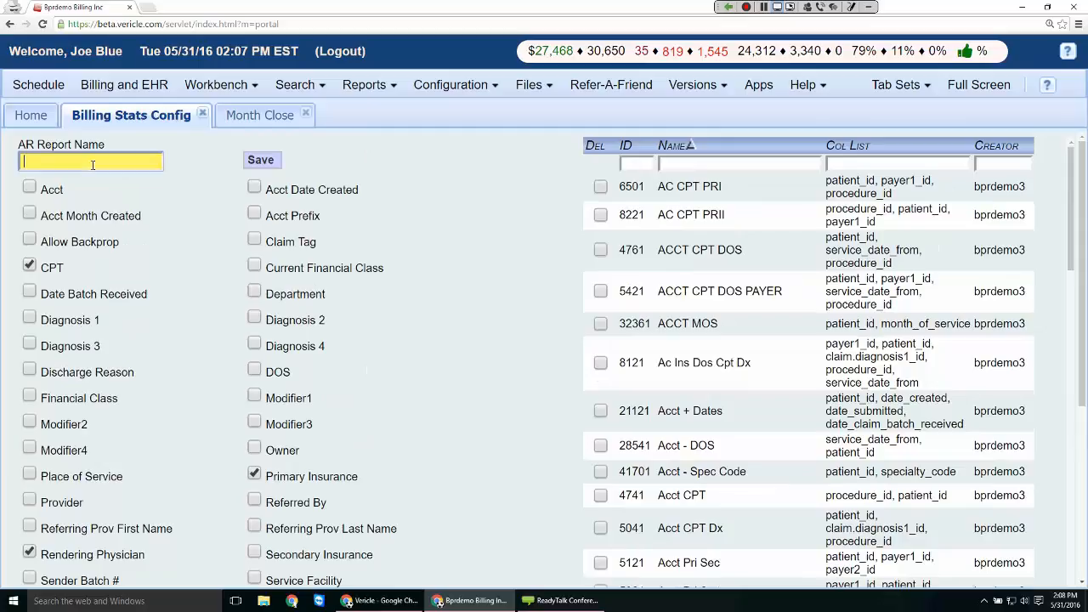
{"action": "type", "text": "CPT"}
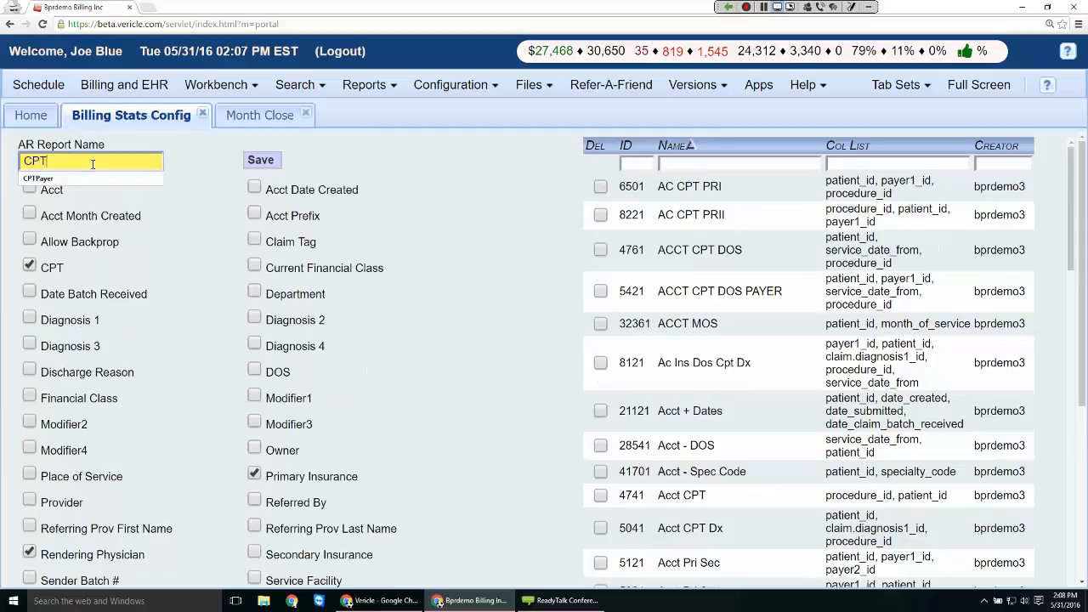
{"action": "type", "text": "Red"}
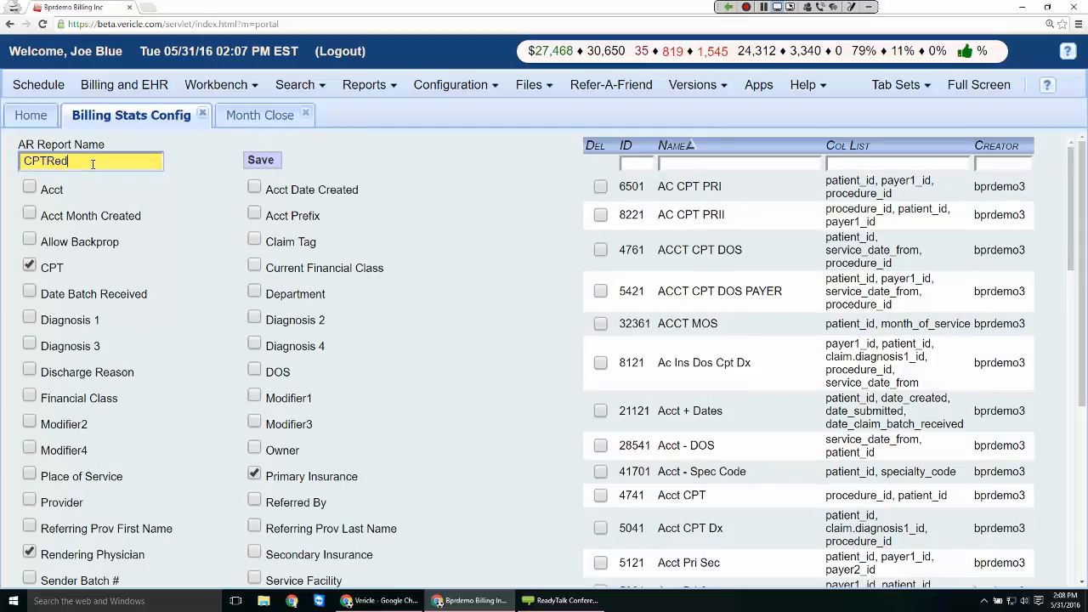
{"action": "type", "text": "deringPayer"}
{"action": "left_click", "coordinate": [272, 169]}
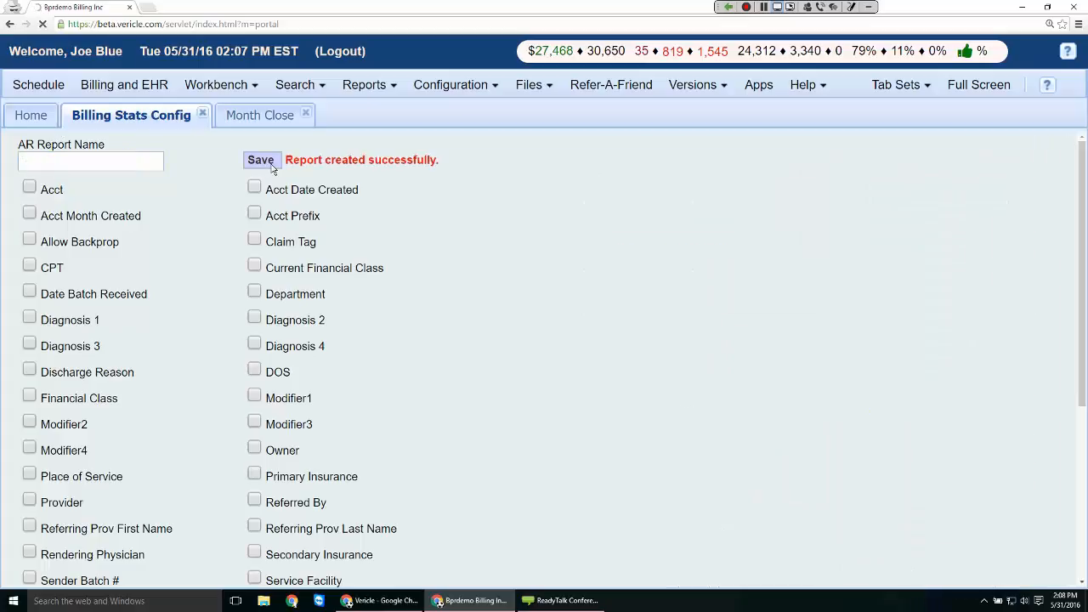
- Open the Billing Stats report and locate CPTRenderingPayer among the available report layouts
{"action": "left_click", "coordinate": [350, 88]}
{"action": "mouse_move", "coordinate": [408, 113]}
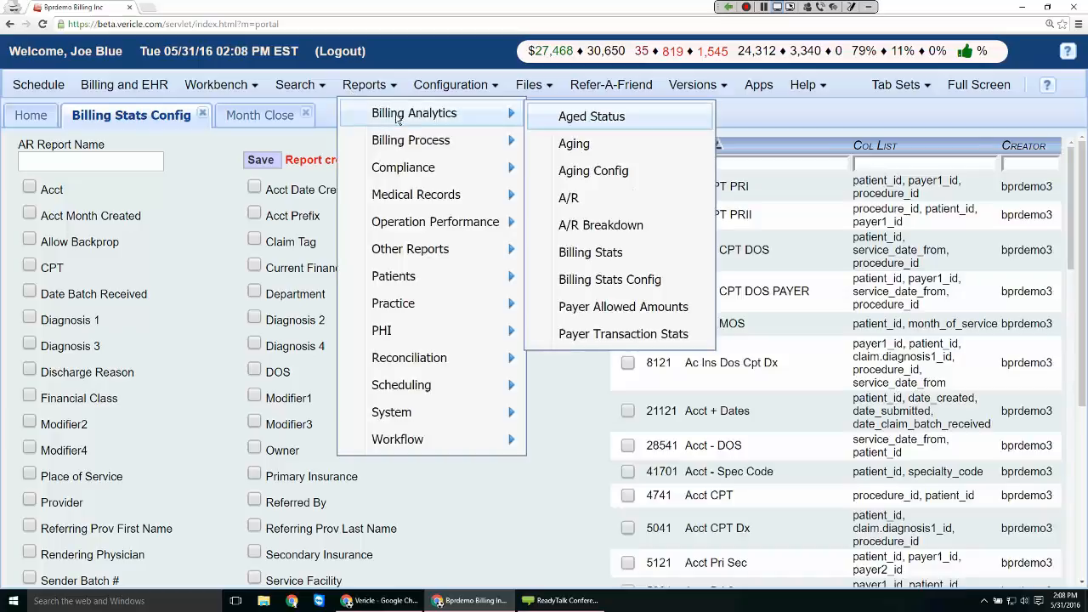
{"action": "left_click", "coordinate": [595, 251]}
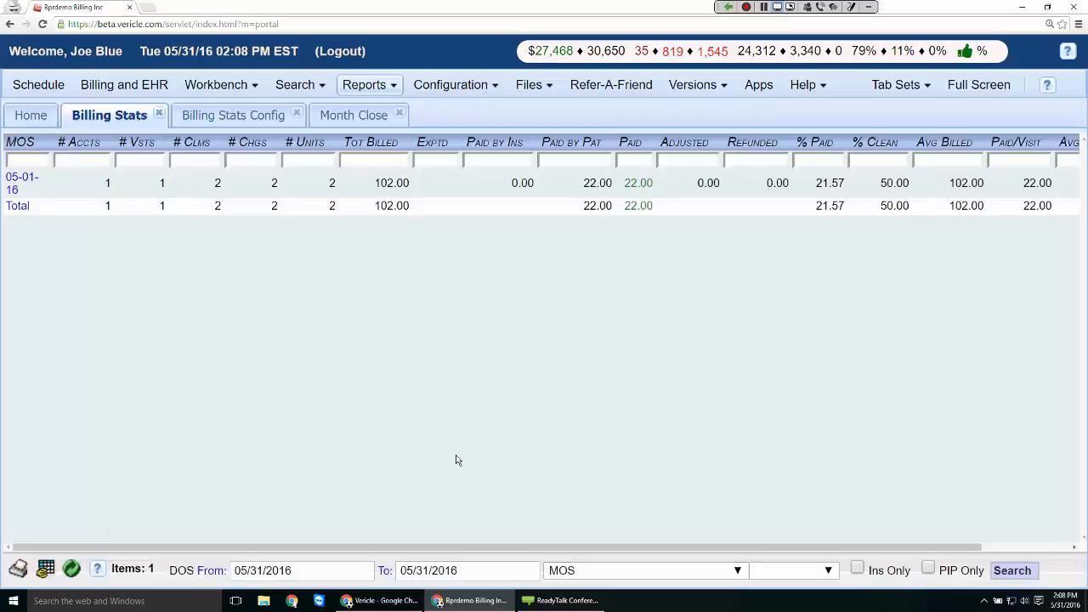
{"action": "left_click", "coordinate": [740, 570]}
{"action": "scroll", "coordinate": [733, 434], "scroll_direction": "up", "scroll_amount": 15}
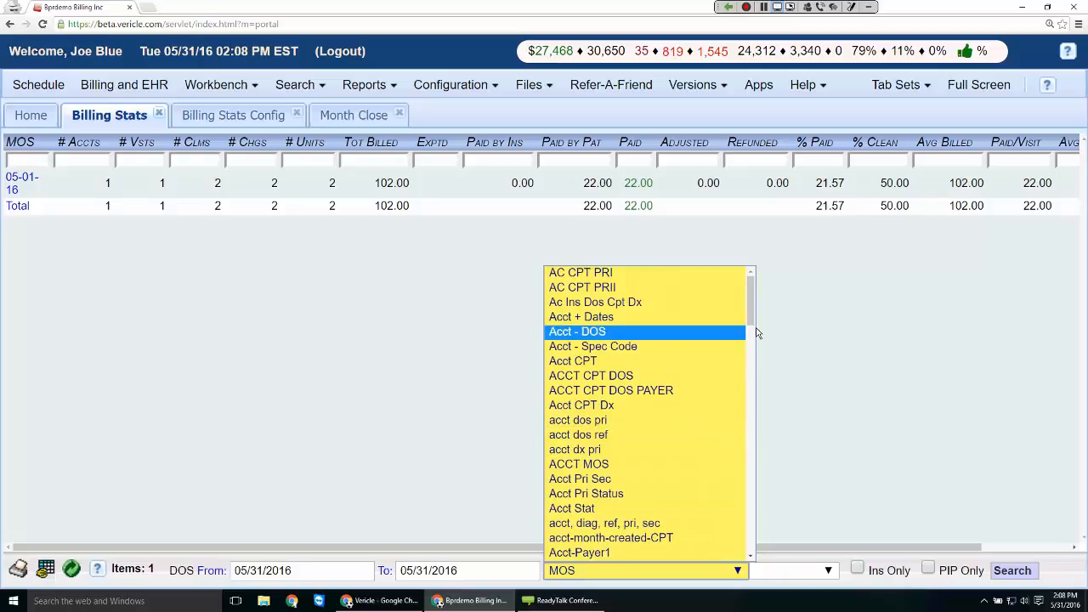
{"action": "left_click_drag", "start_coordinate": [752, 298], "coordinate": [760, 394]}
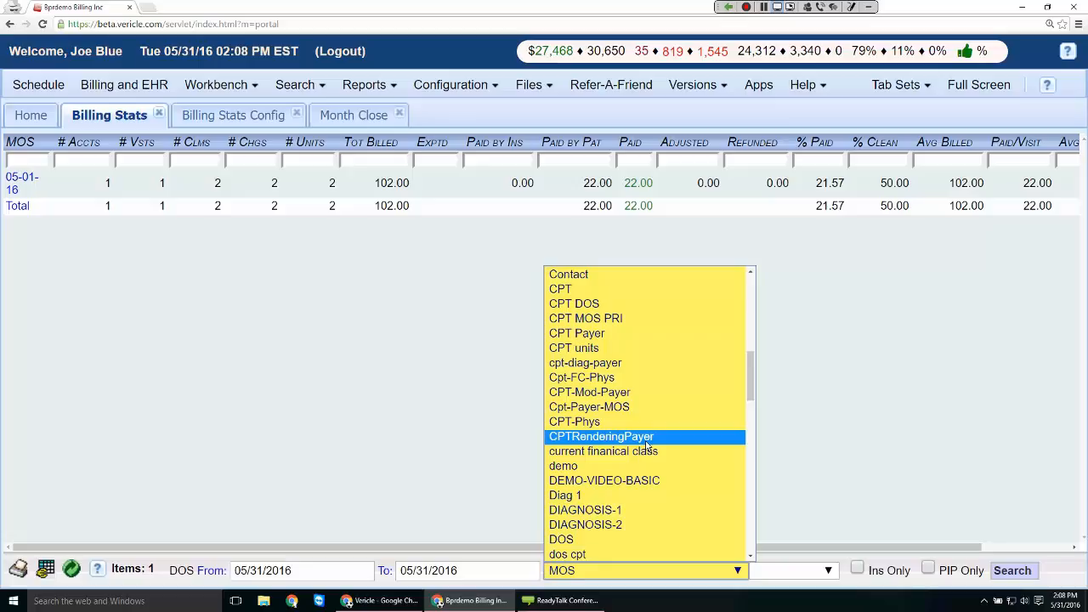
- Switch back to the other Vericle window, show its CPT Only billing stats and view the available report layouts
{"action": "key", "text": "alt+Tab"}
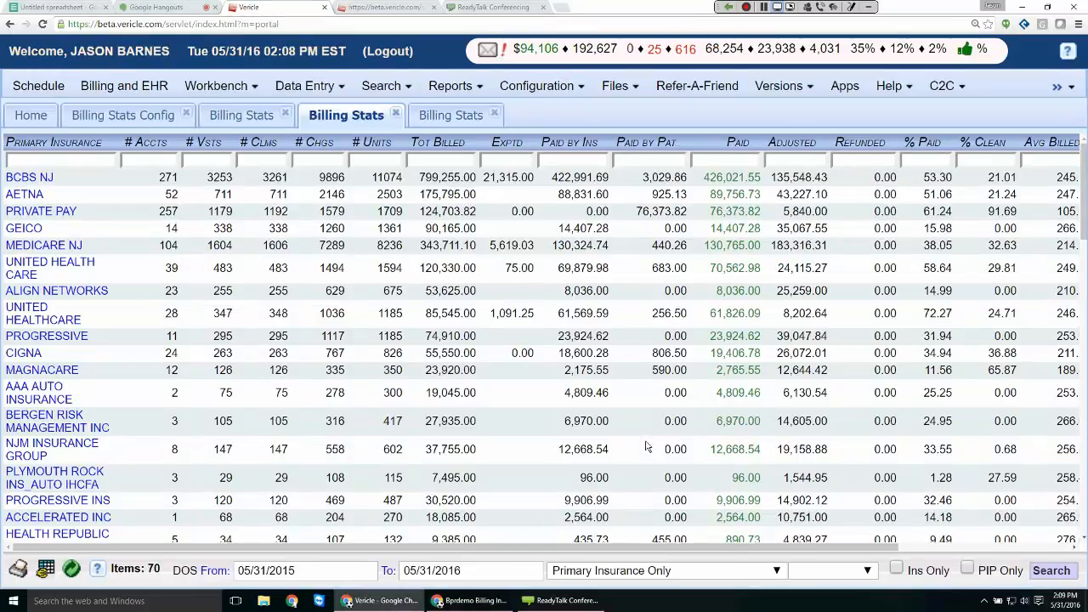
{"action": "left_click", "coordinate": [231, 117]}
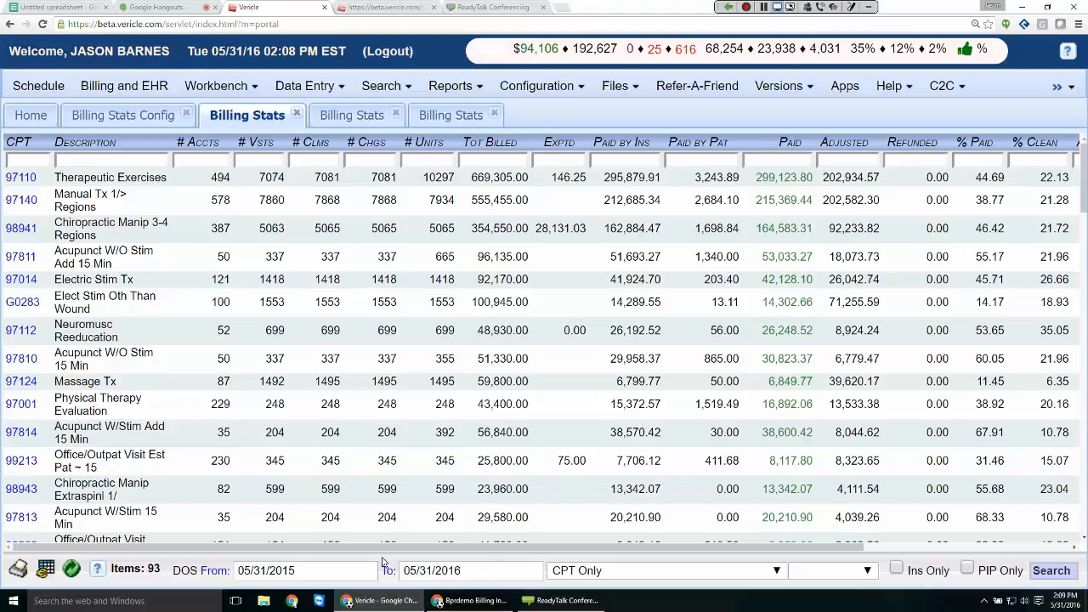
{"action": "left_click", "coordinate": [627, 578]}
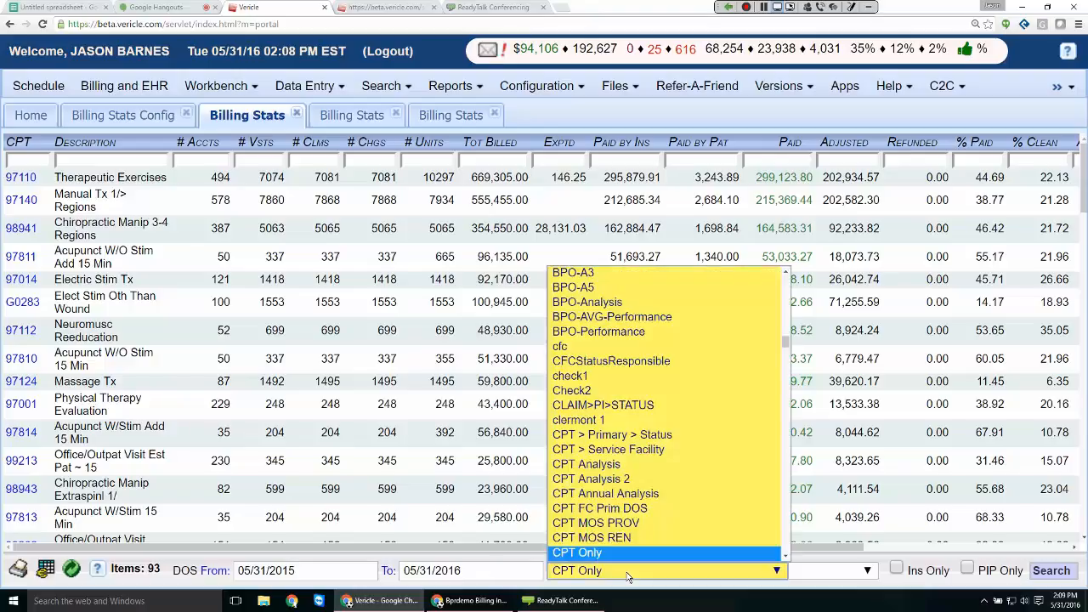
{"action": "left_click", "coordinate": [627, 577]}
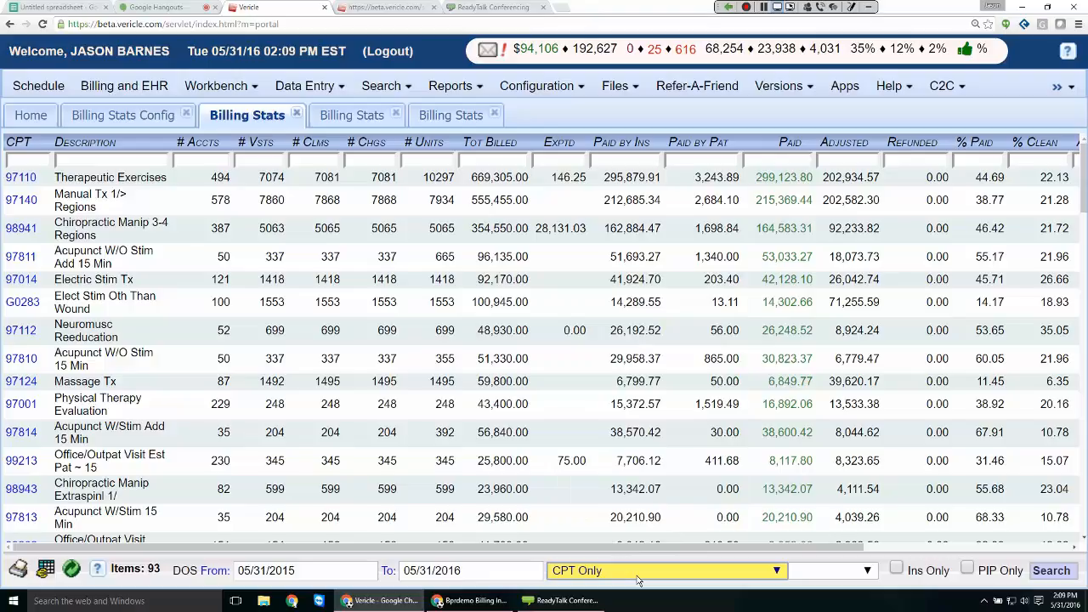
- View the provider choices available for filtering the CPT billing stats
{"action": "key", "text": "ctrl+minus"}
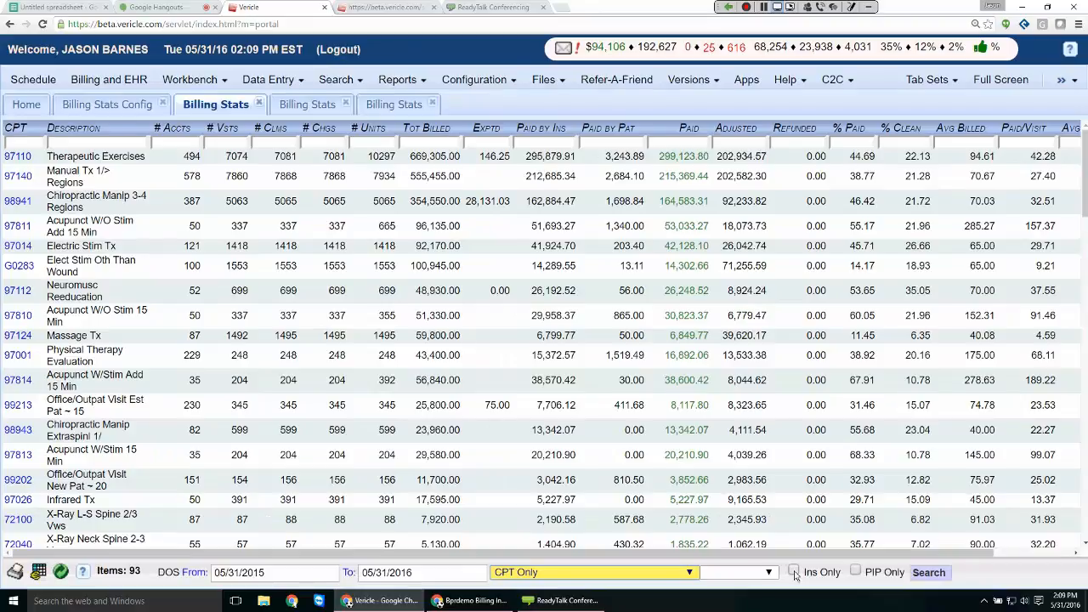
{"action": "left_click", "coordinate": [767, 575]}
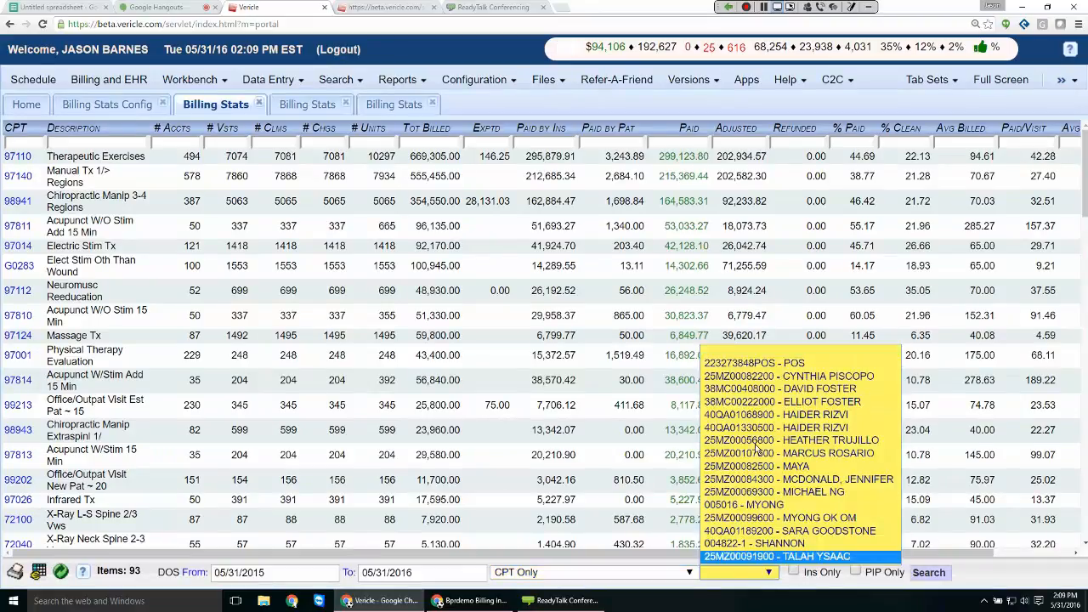
{"action": "left_click", "coordinate": [771, 575]}
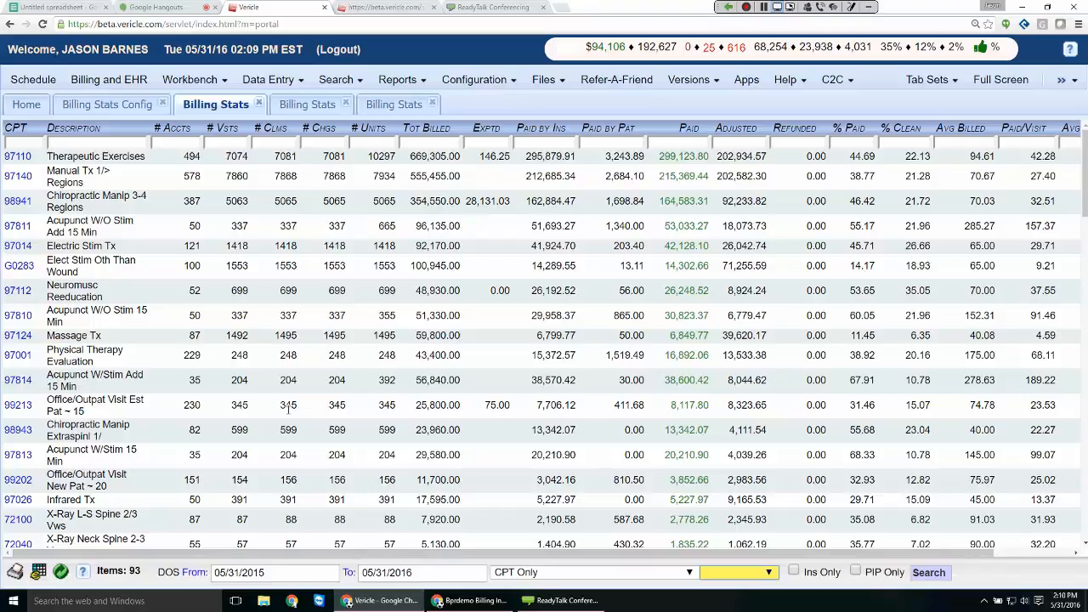
- Sort the CPT billing stats by number of accounts in descending order
{"action": "key", "text": "ctrl+plus"}
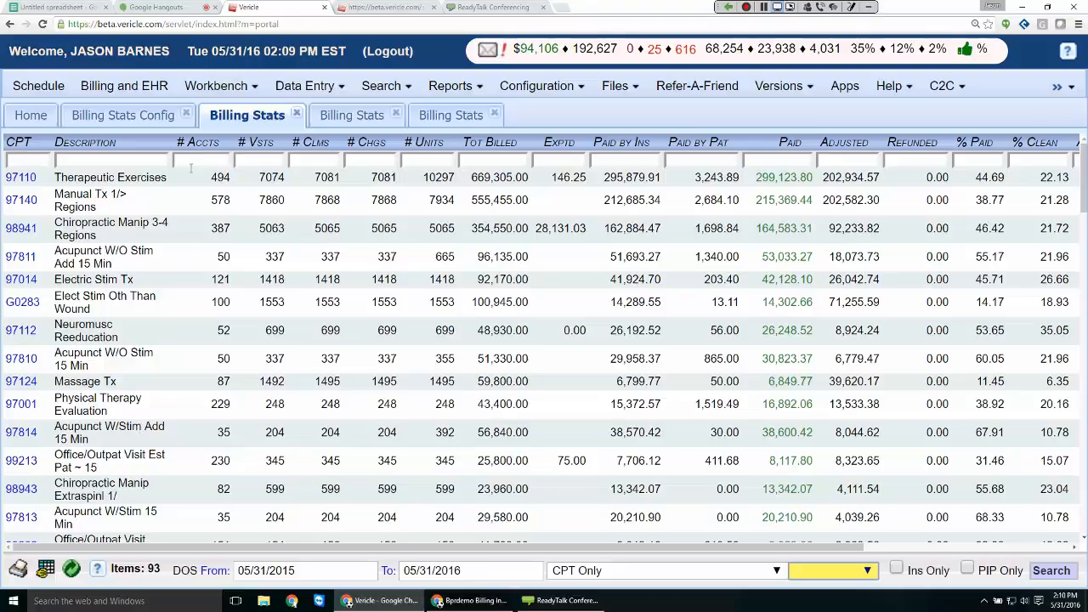
{"action": "left_click_drag", "start_coordinate": [235, 176], "coordinate": [212, 177]}
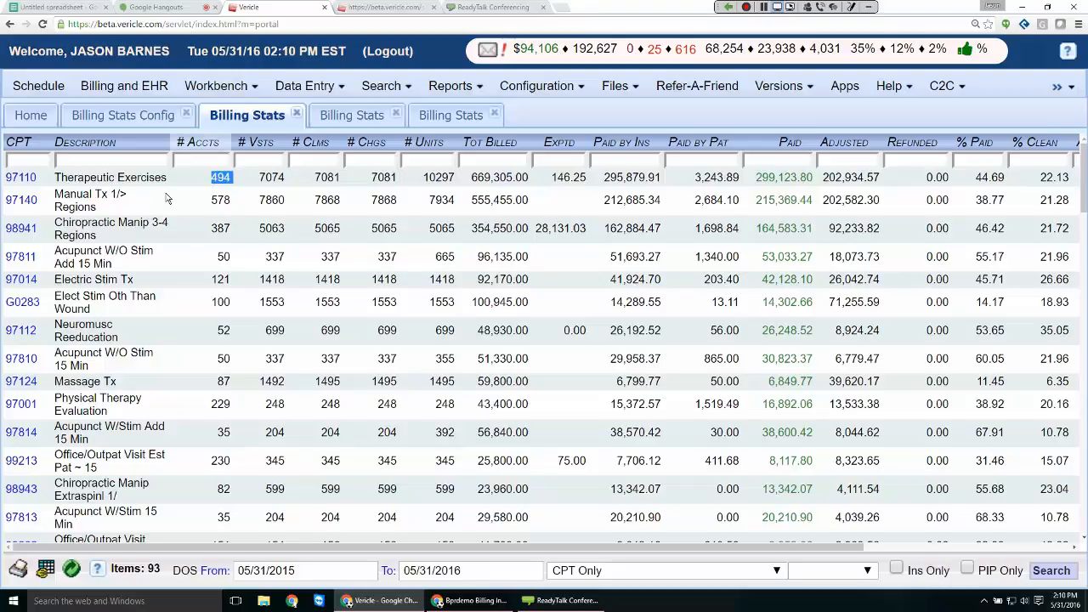
{"action": "left_click", "coordinate": [213, 149]}
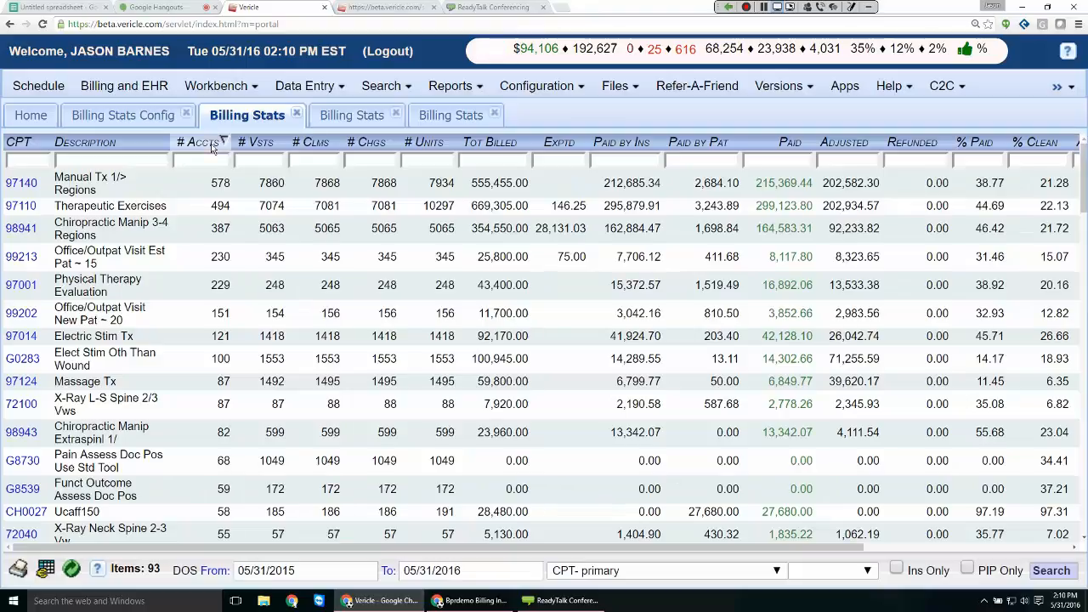
{"action": "key", "text": "ctrl+plus"}
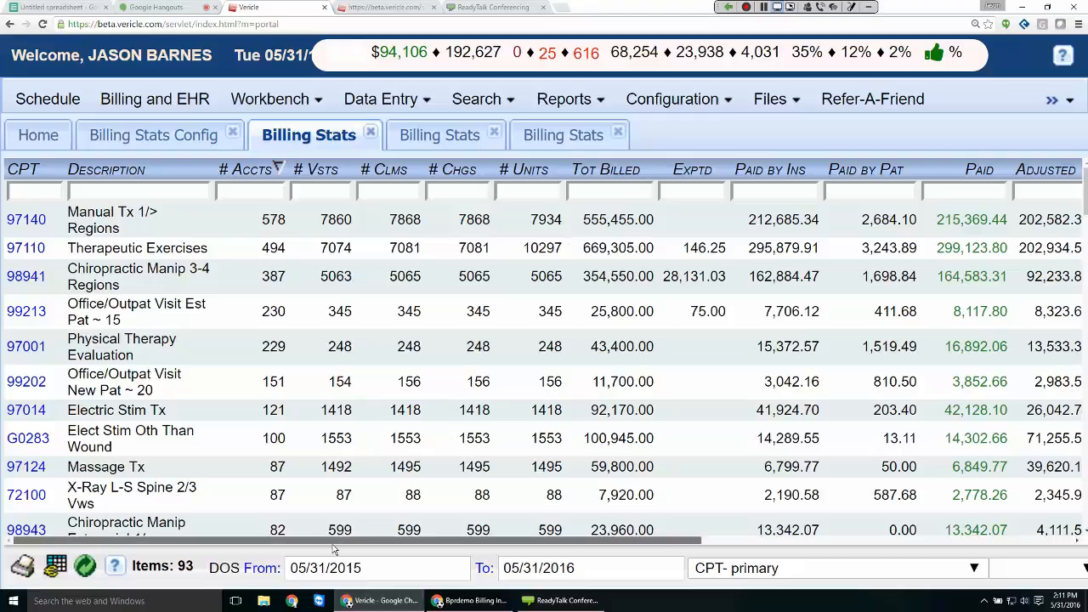
- Examine the billed, paid, adjusted, percentage, average A/R and balance columns of the billing stats by CPT code
{"action": "left_click_drag", "start_coordinate": [334, 542], "coordinate": [349, 544]}
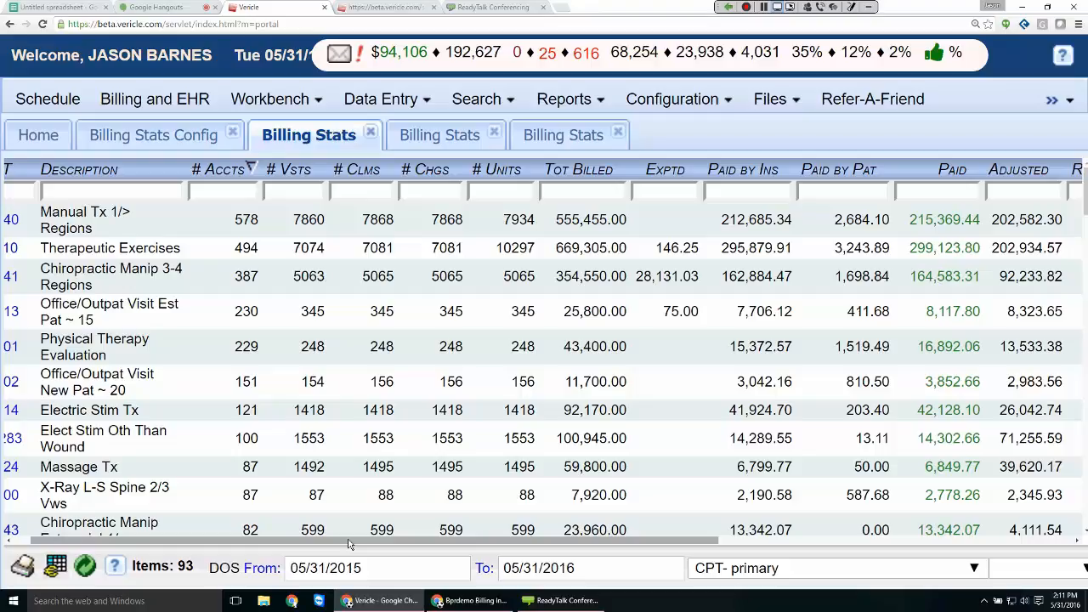
{"action": "left_click_drag", "start_coordinate": [349, 542], "coordinate": [669, 553]}
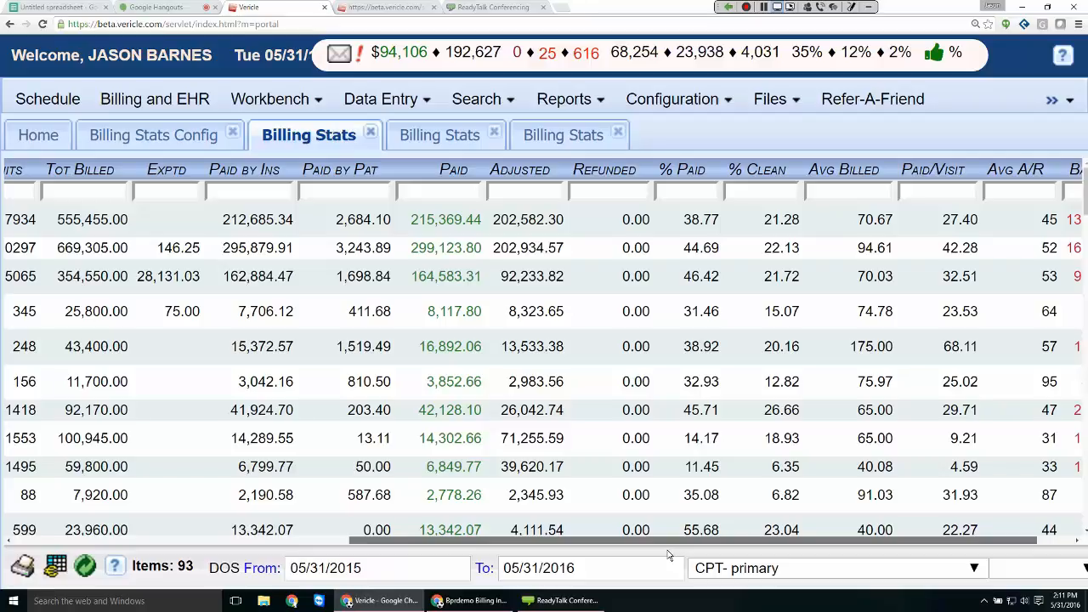
{"action": "mouse_move", "coordinate": [669, 555]}
{"action": "left_mouse_down"}
{"action": "mouse_move", "coordinate": [705, 557]}
{"action": "mouse_move", "coordinate": [673, 558]}
{"action": "left_mouse_up"}
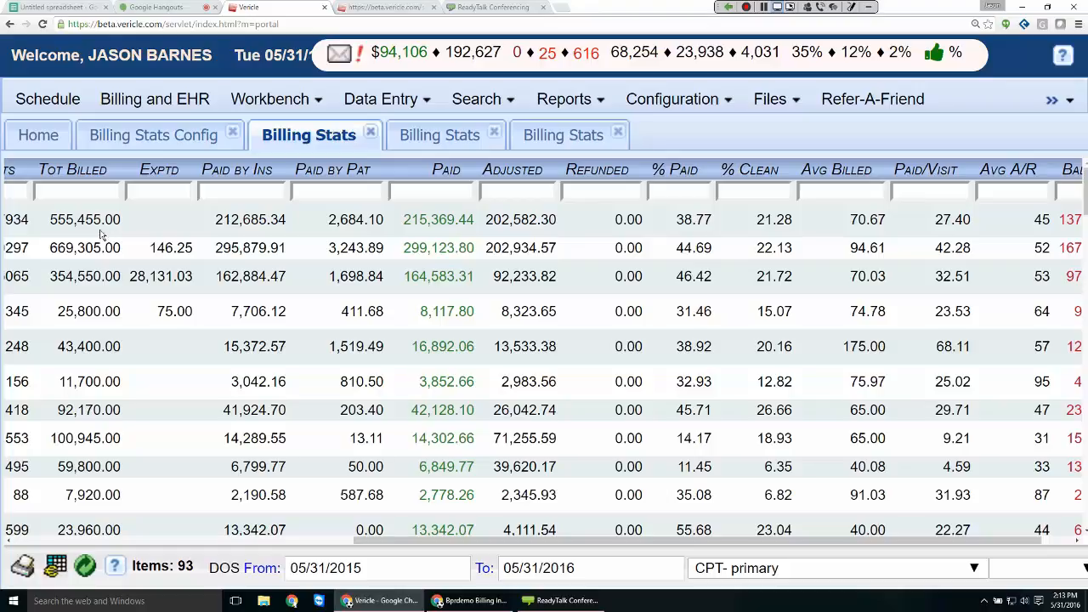
{"action": "left_click_drag", "start_coordinate": [460, 547], "coordinate": [503, 548]}
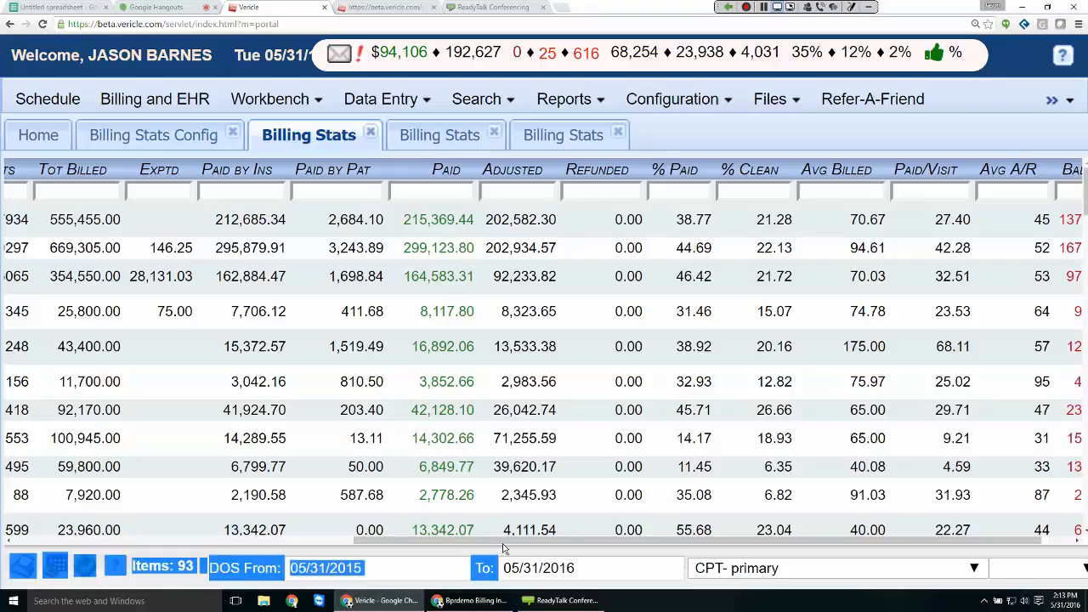
{"action": "left_click_drag", "start_coordinate": [648, 541], "coordinate": [689, 544]}
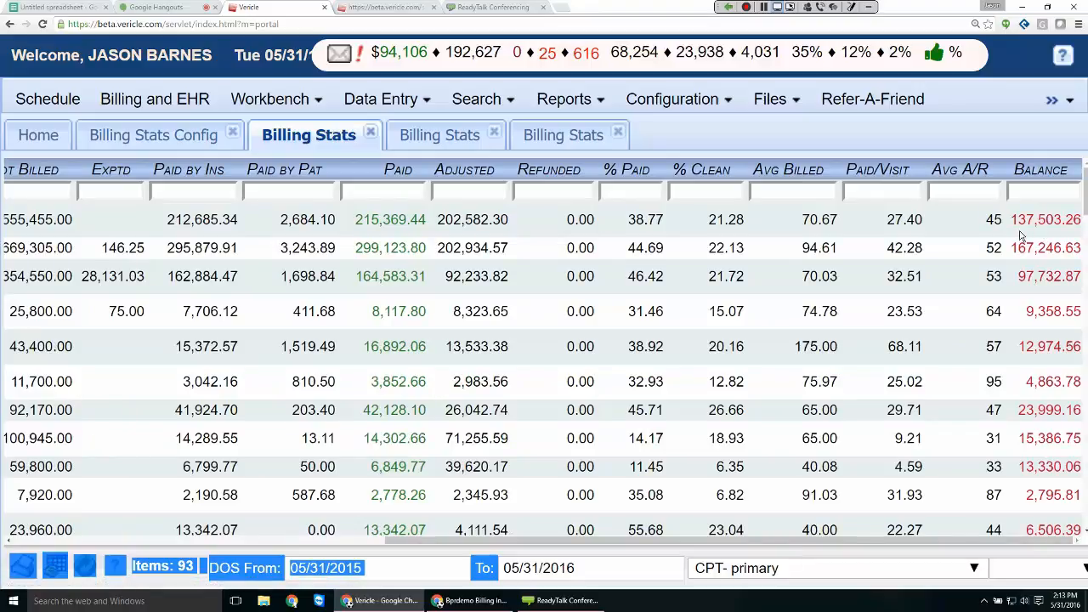
{"action": "left_click_drag", "start_coordinate": [1009, 221], "coordinate": [982, 220]}
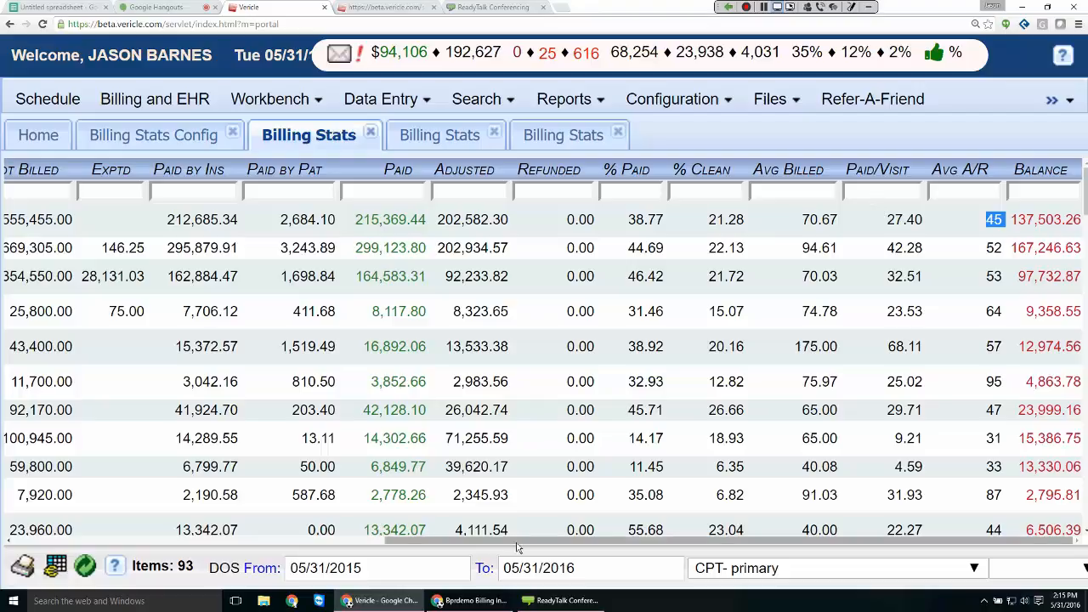
{"action": "left_click_drag", "start_coordinate": [517, 548], "coordinate": [115, 520]}
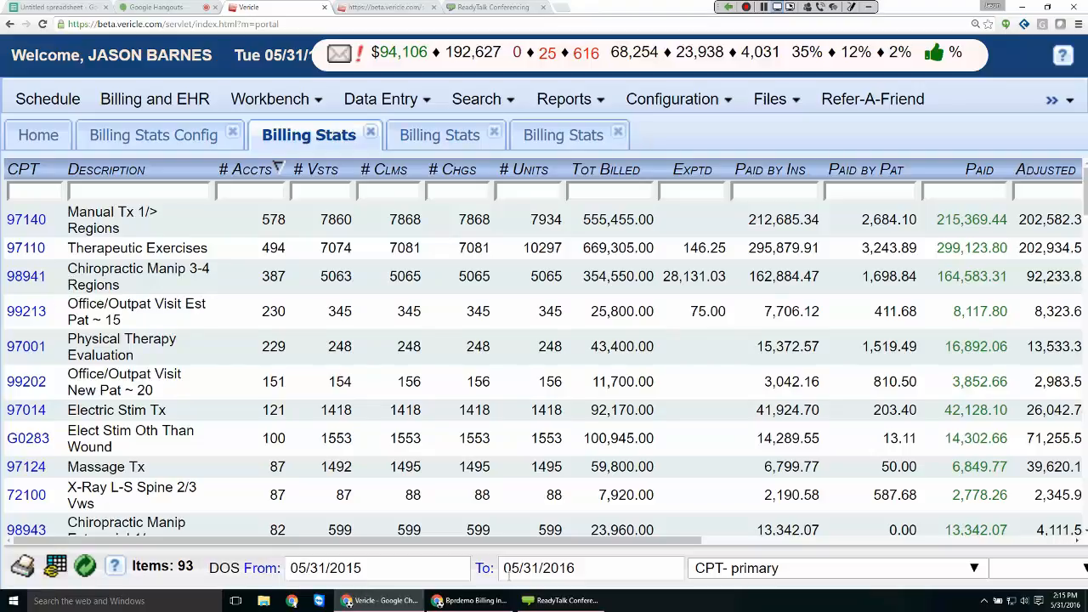
- Show the billing stats by primary insurance and sort the payers by balance in descending order
{"action": "left_click", "coordinate": [438, 137]}
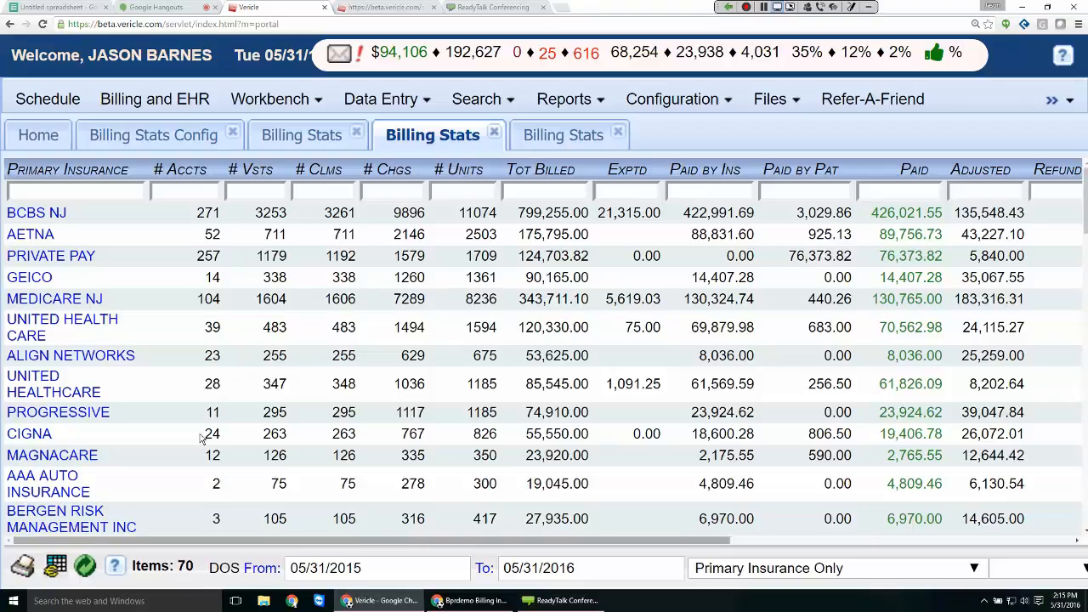
{"action": "left_click", "coordinate": [733, 541]}
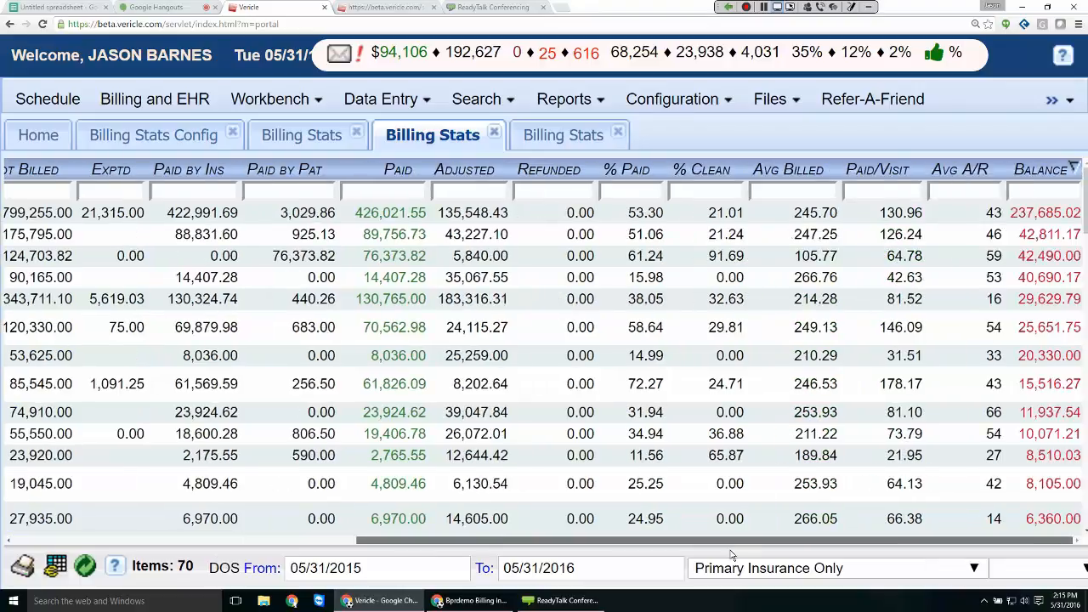
{"action": "left_click", "coordinate": [1052, 176]}
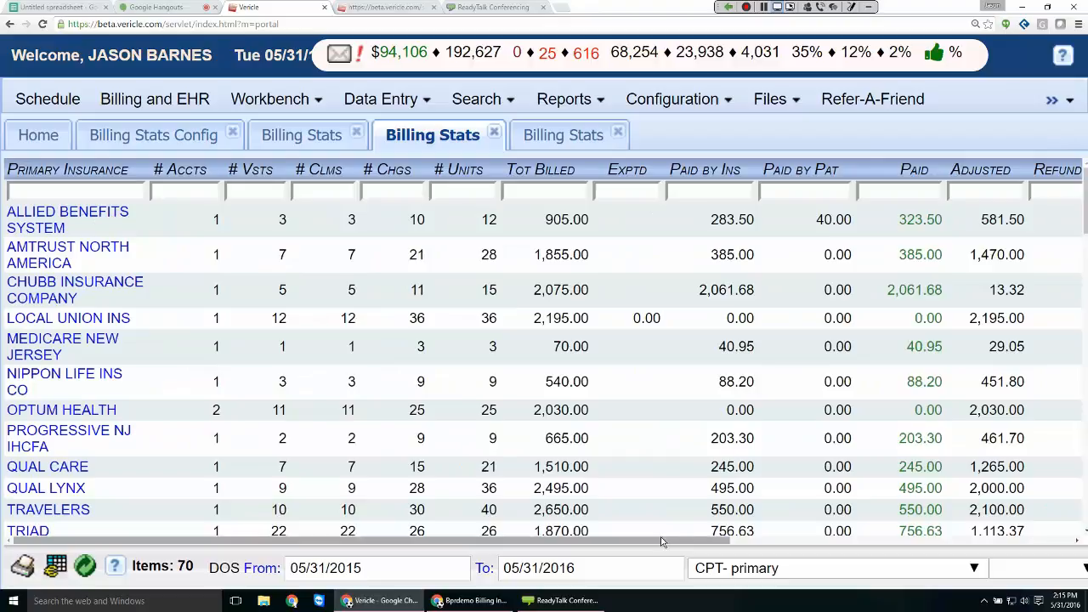
{"action": "left_click_drag", "start_coordinate": [662, 541], "coordinate": [1006, 541]}
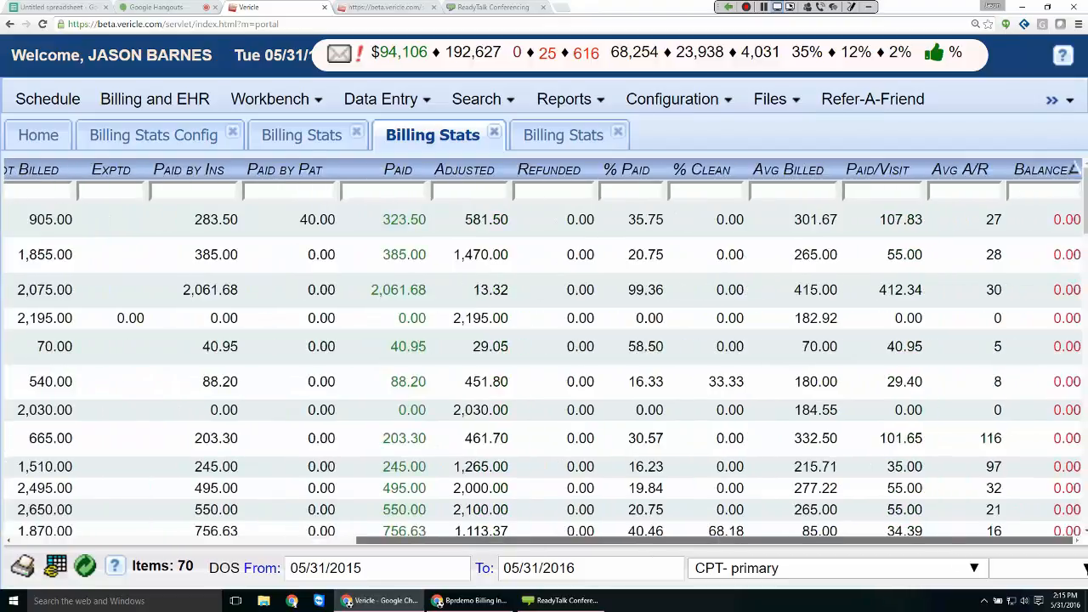
{"action": "left_click", "coordinate": [1059, 173]}
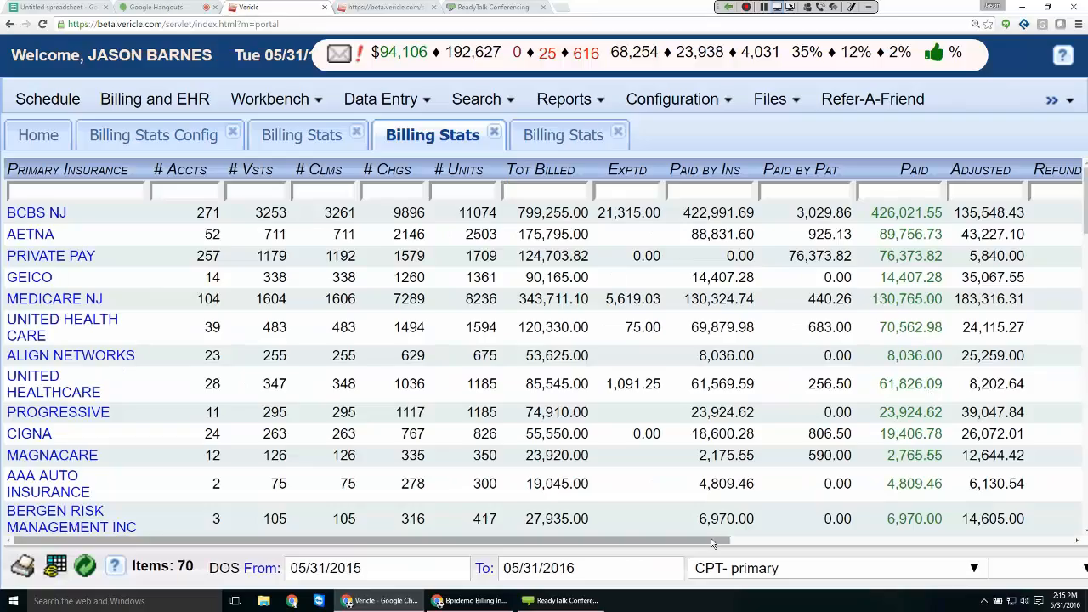
{"action": "left_click_drag", "start_coordinate": [714, 541], "coordinate": [1086, 545]}
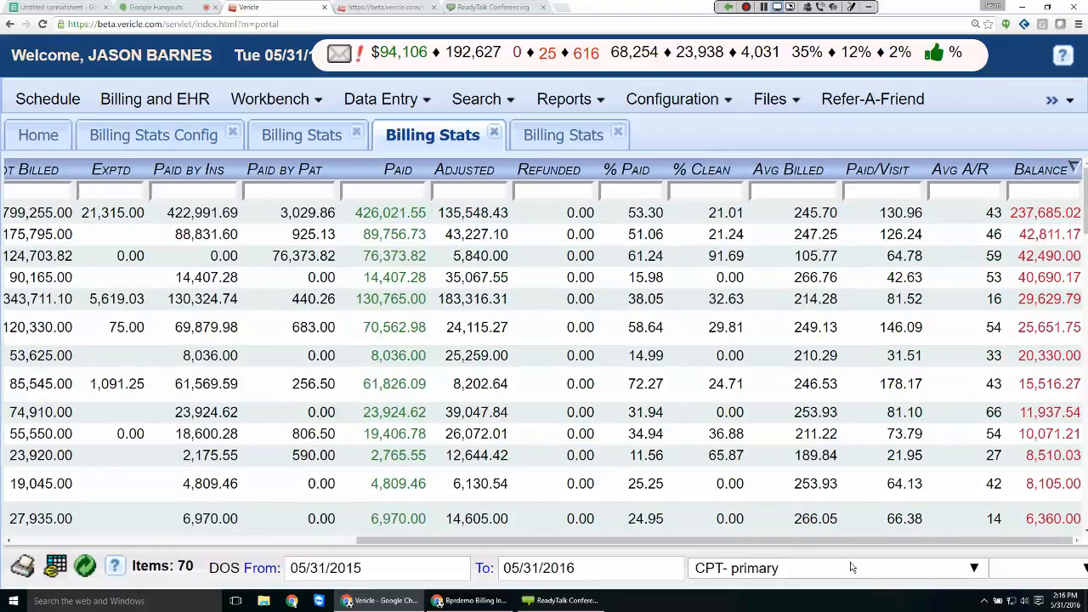
{"action": "left_click_drag", "start_coordinate": [825, 540], "coordinate": [481, 540]}
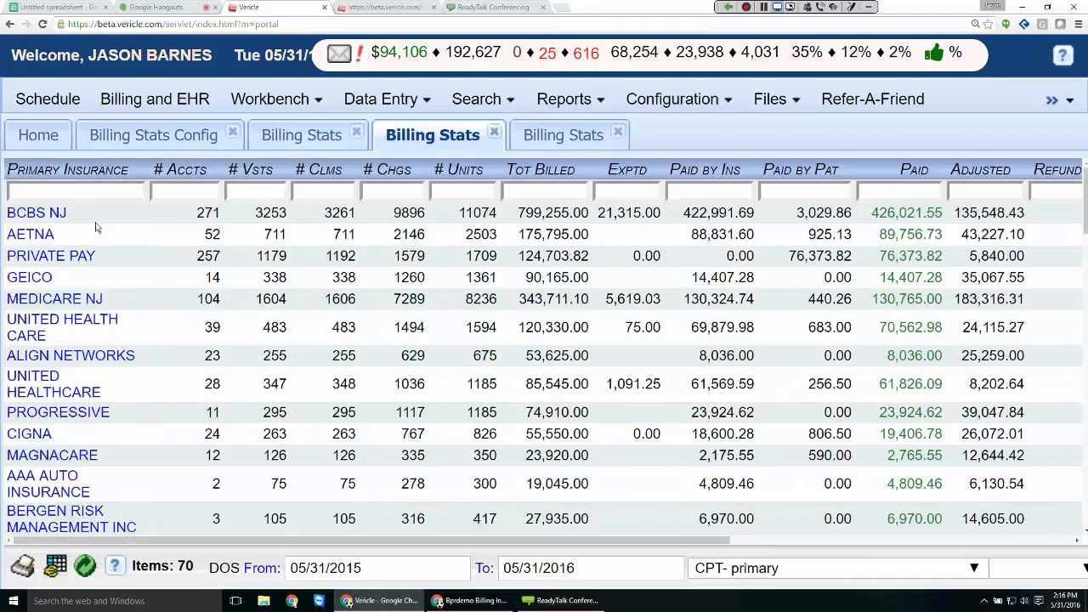
- Show the billing stats by CPT and primary insurance, filter the primary insurance by bcbs and review the figures through the balance
{"action": "left_click", "coordinate": [559, 137]}
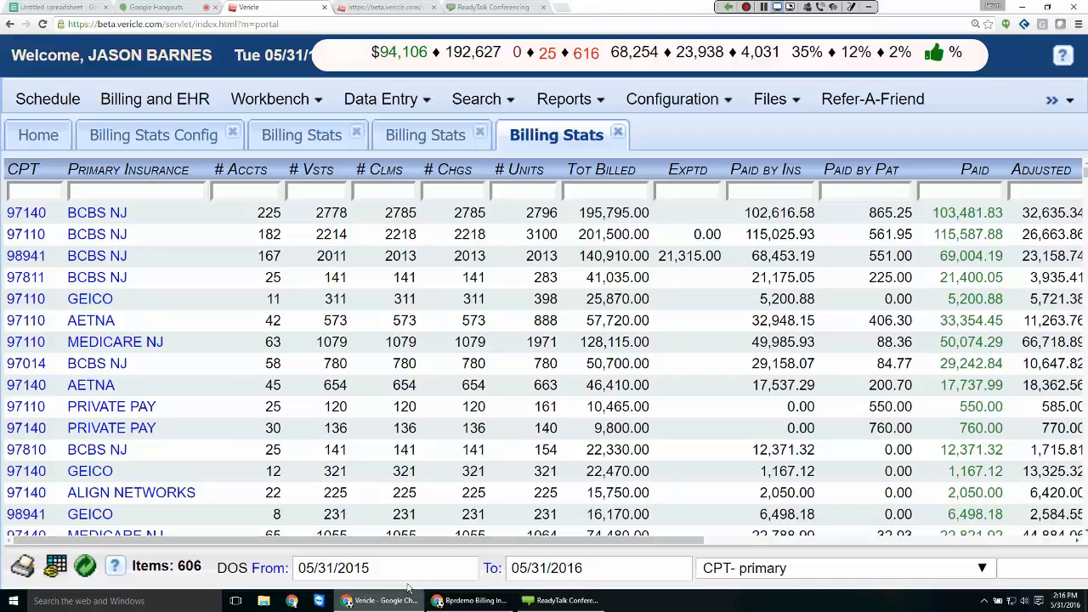
{"action": "left_click", "coordinate": [121, 194]}
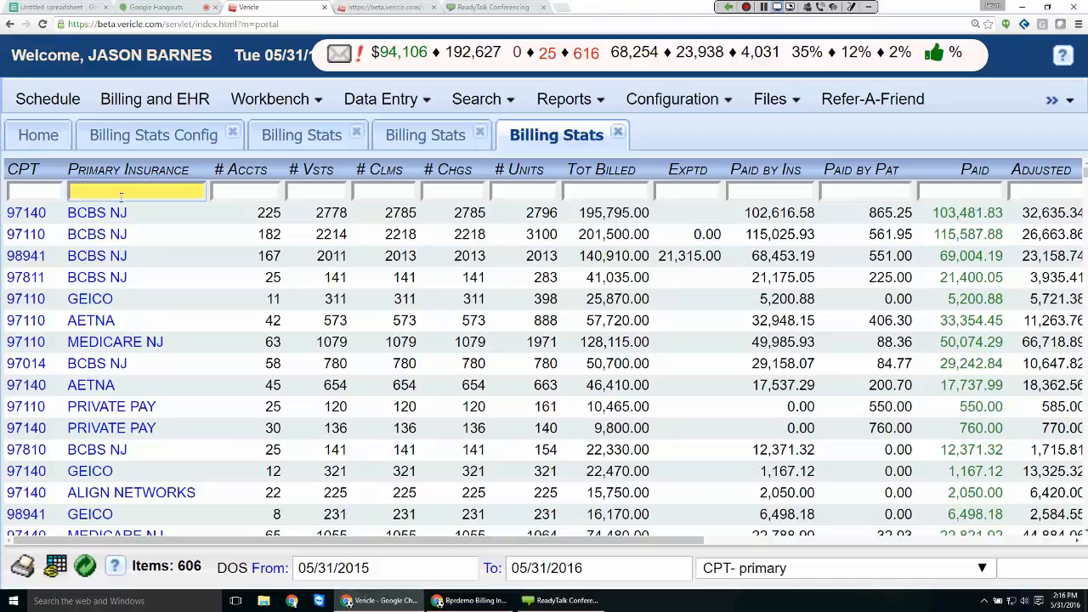
{"action": "type", "text": "bcbs"}
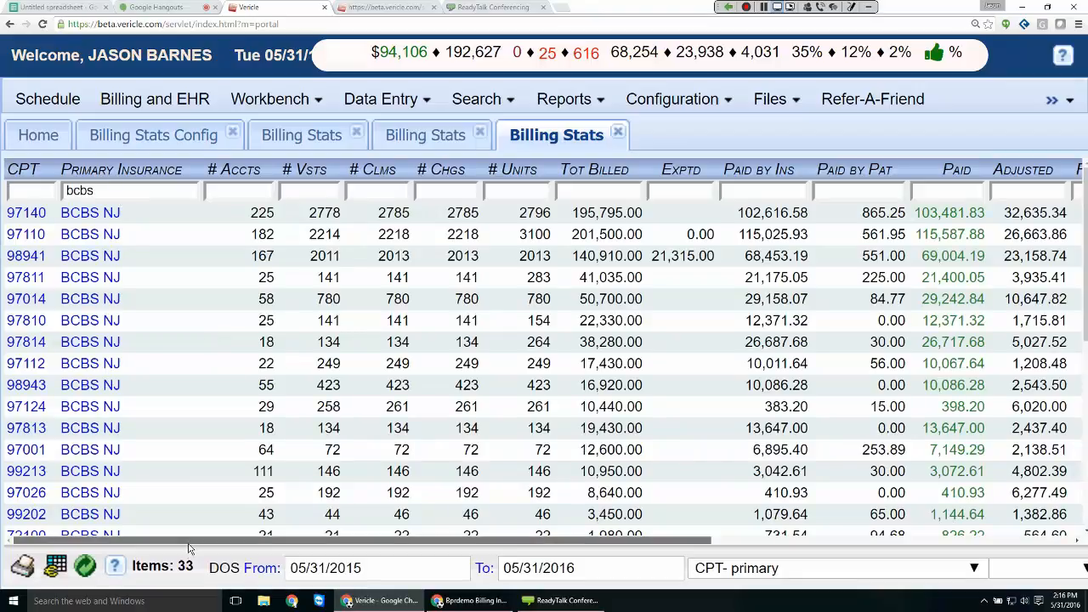
{"action": "left_click_drag", "start_coordinate": [189, 544], "coordinate": [555, 544]}
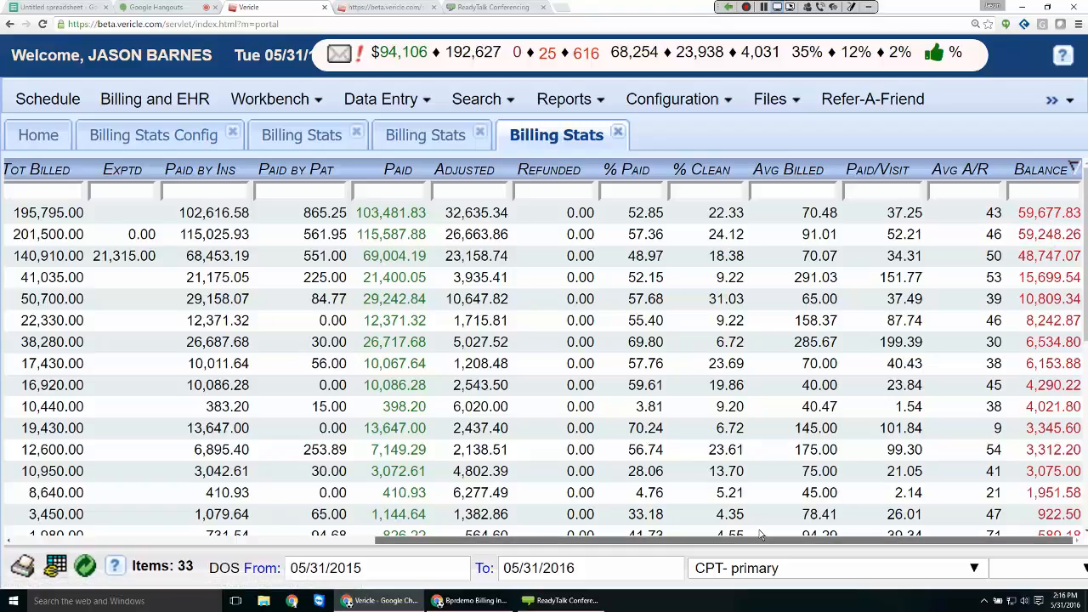
{"action": "left_click_drag", "start_coordinate": [760, 535], "coordinate": [379, 495]}
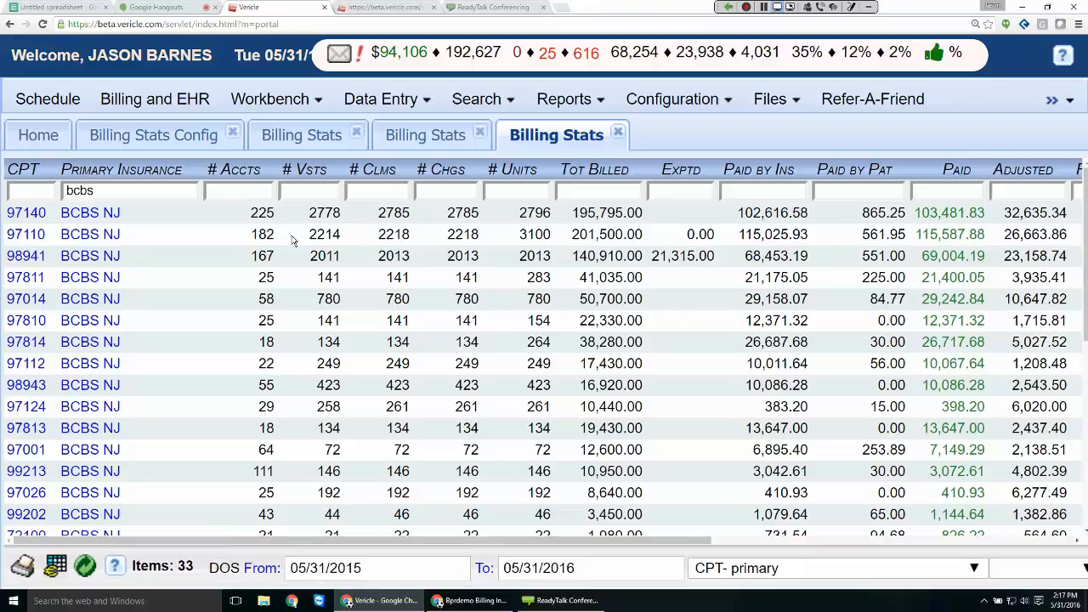
- Narrow the BCBS billing stats to CPT code 97140 and review its payment and balance figures
{"action": "left_click", "coordinate": [31, 193]}
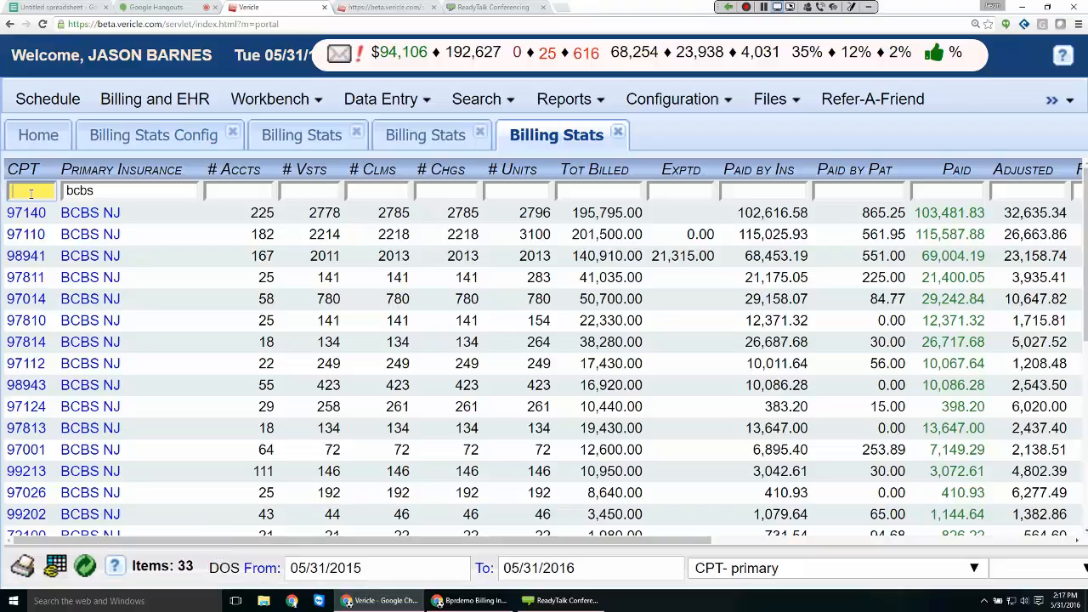
{"action": "type", "text": "97140"}
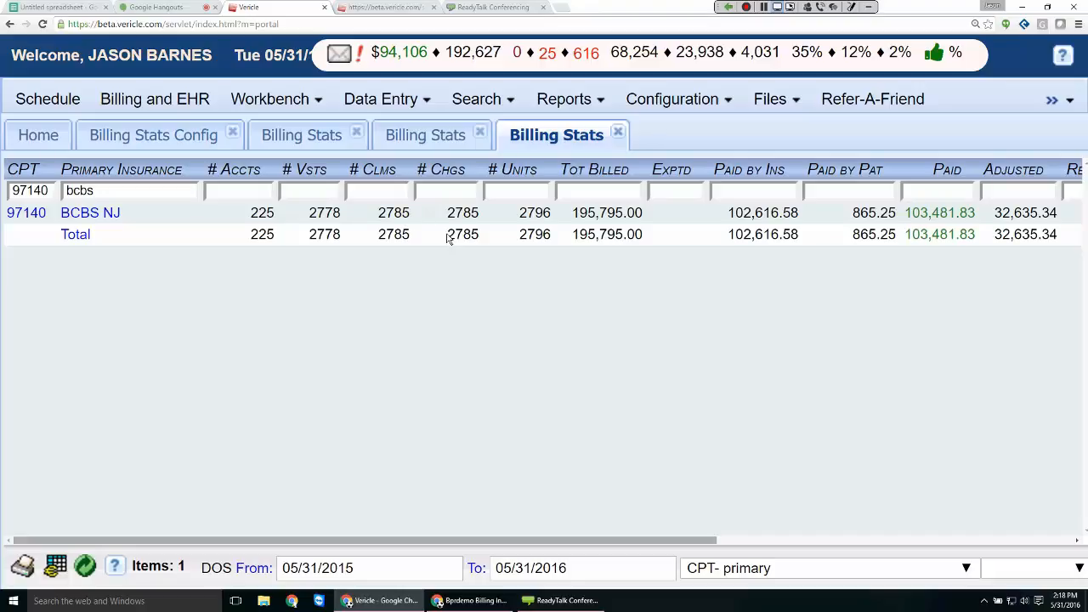
{"action": "left_click_drag", "start_coordinate": [465, 542], "coordinate": [534, 543]}
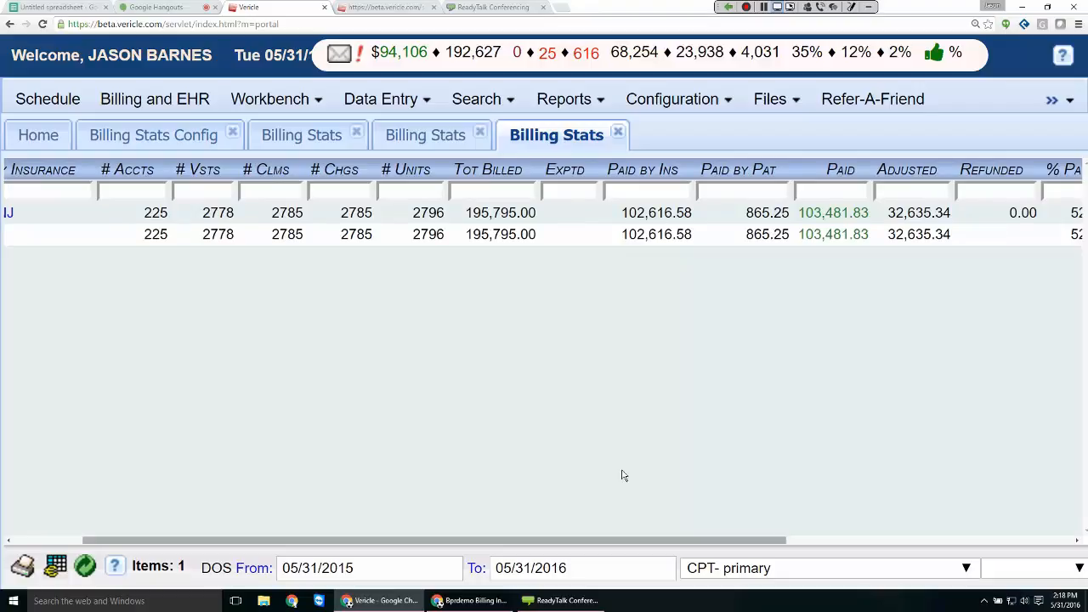
{"action": "left_click_drag", "start_coordinate": [566, 551], "coordinate": [923, 556]}
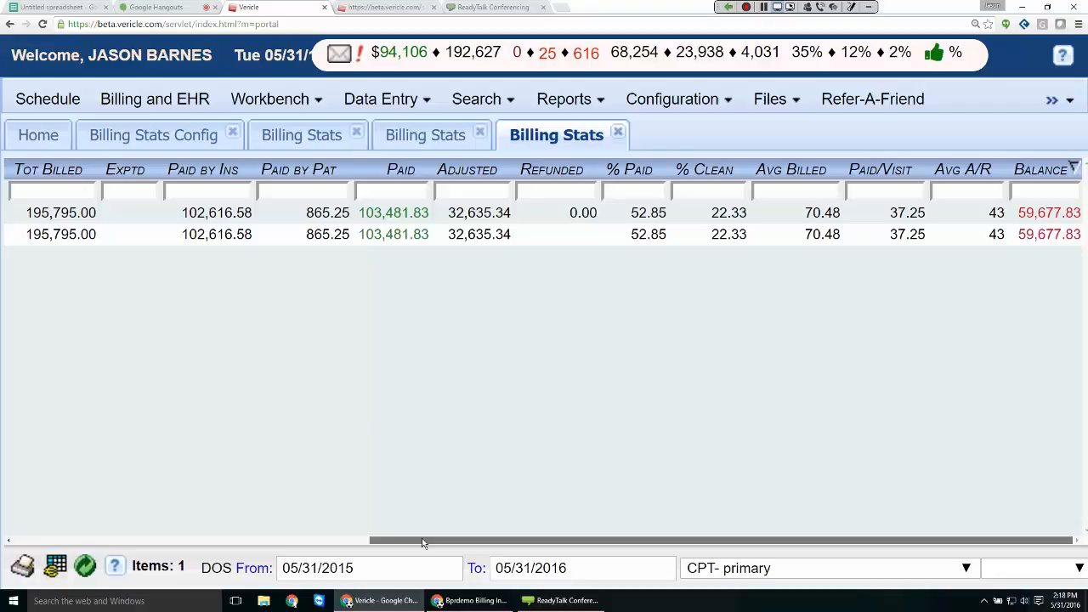
{"action": "left_click_drag", "start_coordinate": [423, 544], "coordinate": [7, 483]}
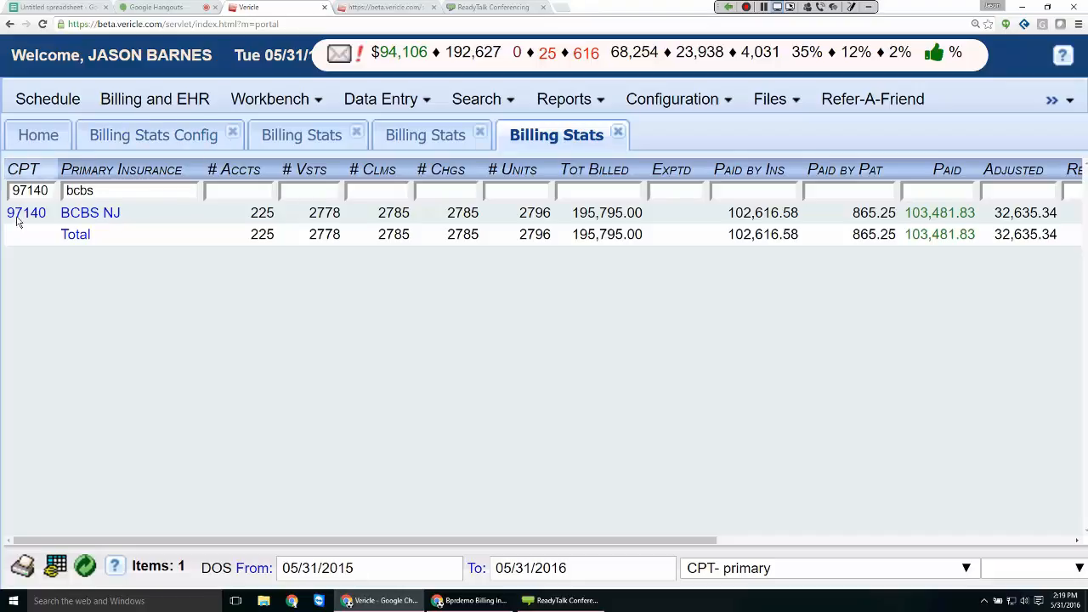
- Clear the CPT code filter and look through all the BCBS rows
{"action": "double_click", "coordinate": [41, 191]}
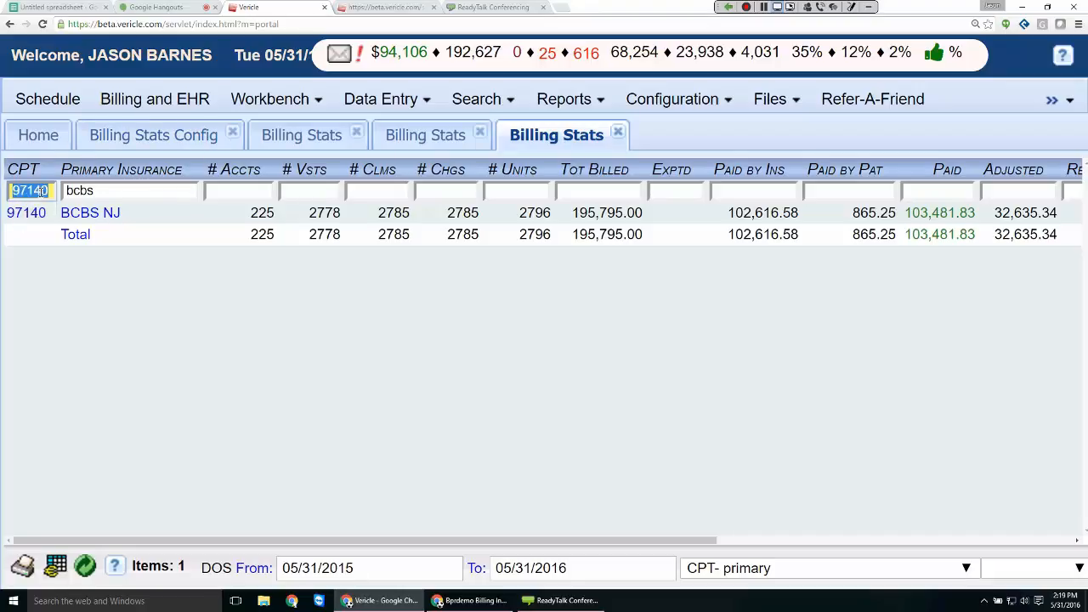
{"action": "key", "text": "BackSpace"}
{"action": "key", "text": "Return"}
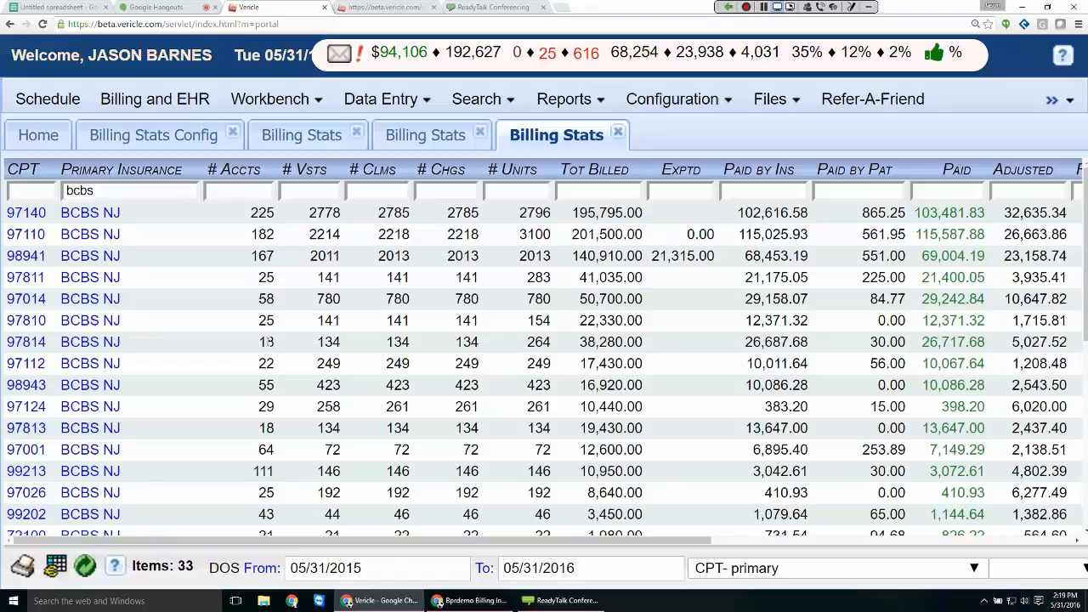
{"action": "scroll", "coordinate": [241, 389], "scroll_direction": "down", "scroll_amount": 4}
{"action": "scroll", "coordinate": [241, 389], "scroll_direction": "up", "scroll_amount": 5}
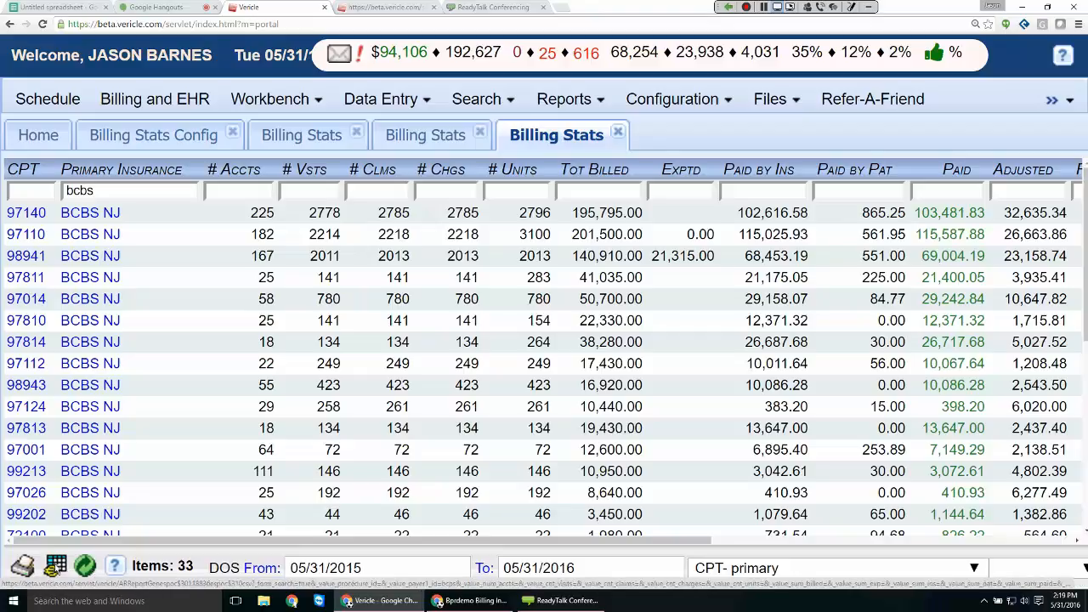
- Export the BCBS-filtered billing stats, copy all the exported data and paste it as values only into cell A1 of the Untitled spreadsheet in Google Sheets
{"action": "left_click", "coordinate": [55, 567]}
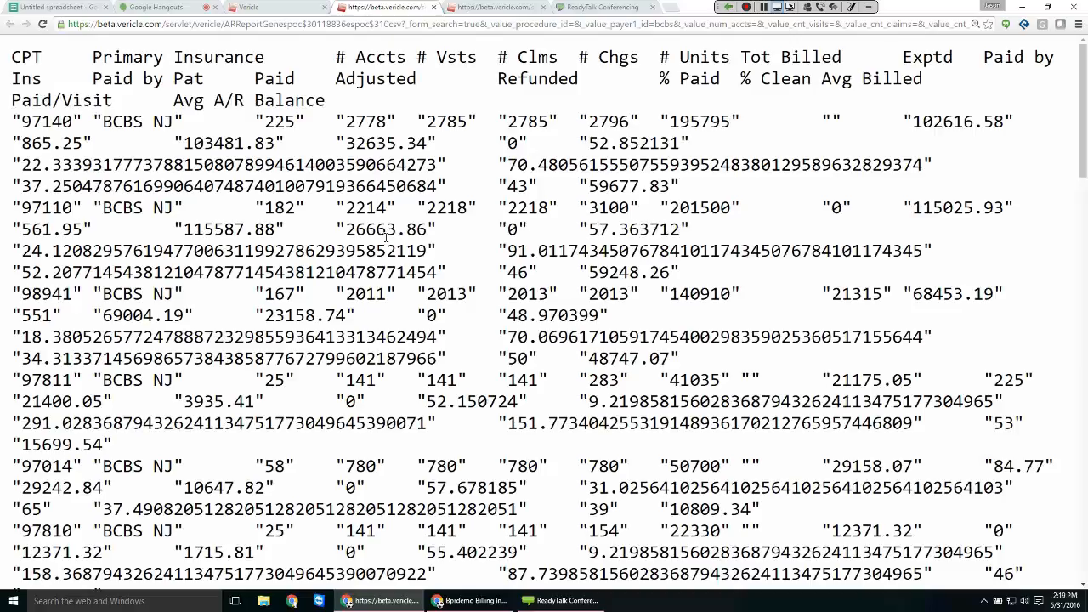
{"action": "key", "text": "ctrl+a"}
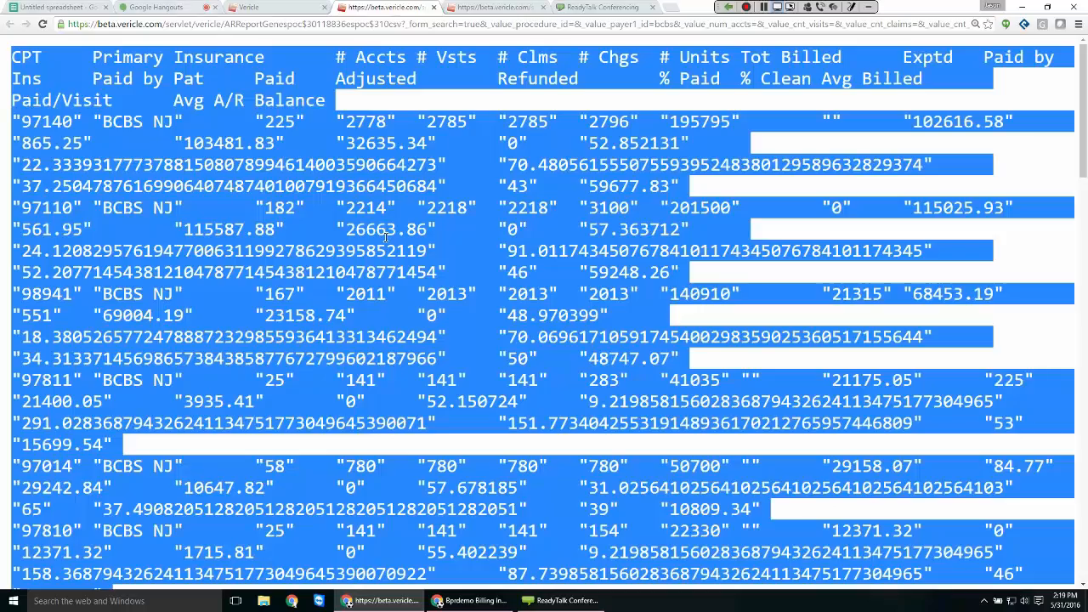
{"action": "left_click", "coordinate": [68, 7]}
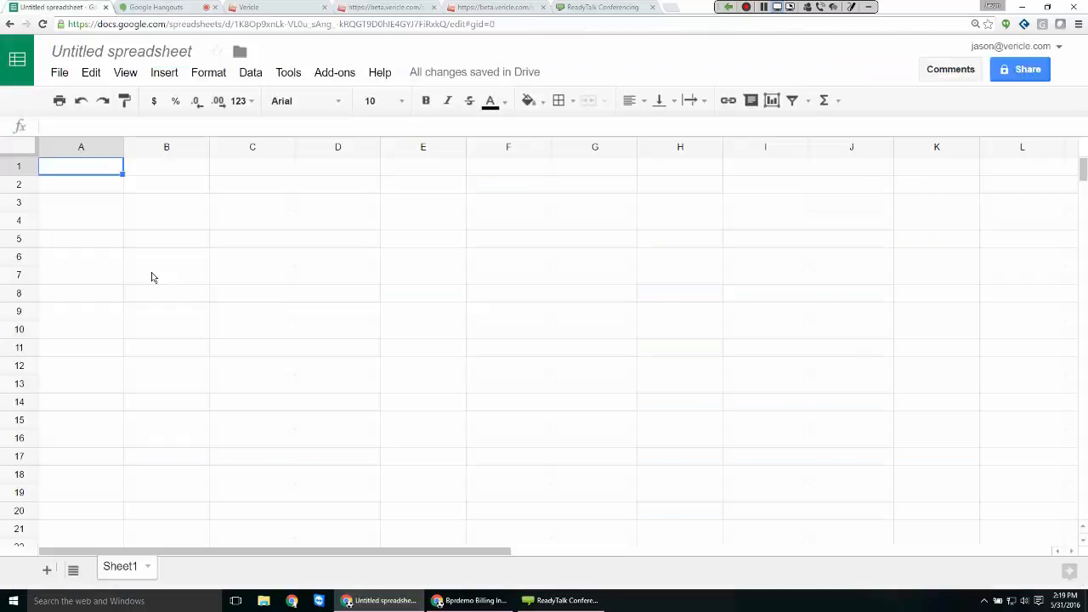
{"action": "right_click", "coordinate": [72, 165]}
{"action": "mouse_move", "coordinate": [115, 243]}
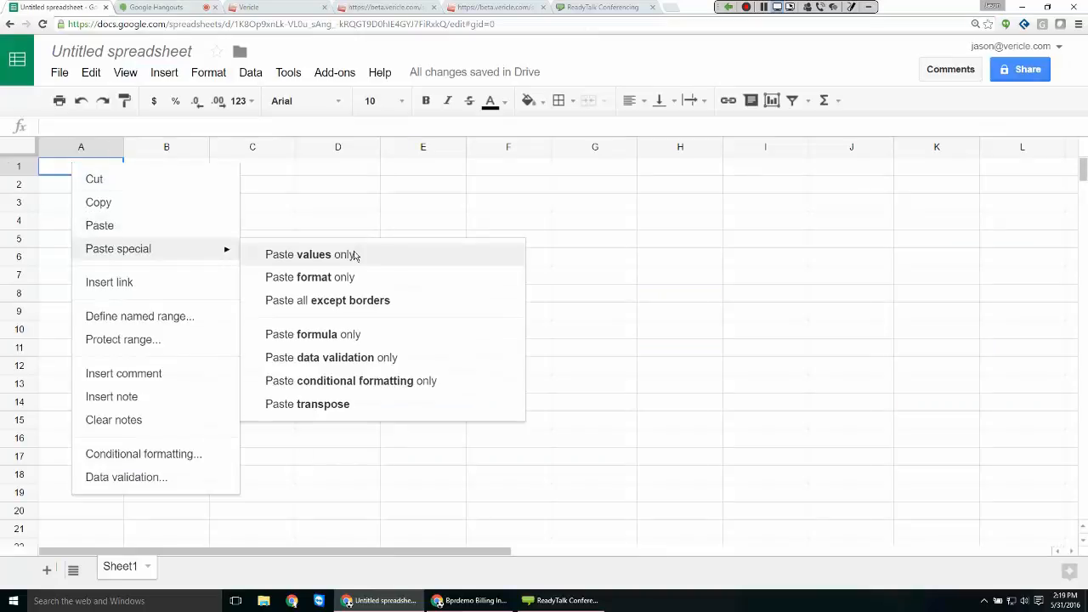
{"action": "left_click", "coordinate": [311, 254]}
{"action": "left_click", "coordinate": [166, 257]}
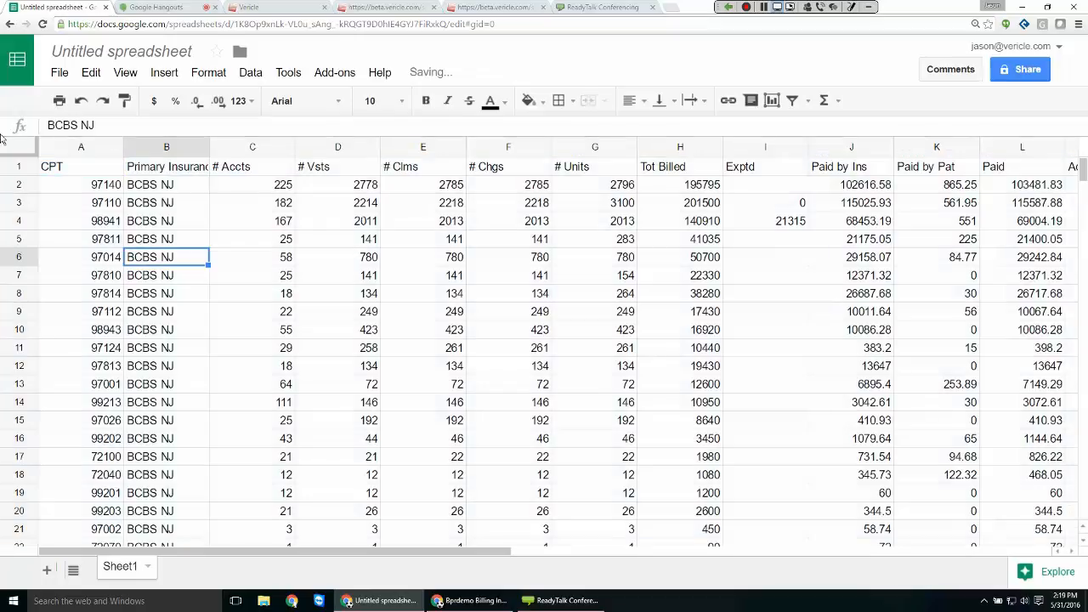
- Freeze the header row of the pasted billing stats and look across the columns at a larger zoom
{"action": "left_click_drag", "start_coordinate": [4, 140], "coordinate": [27, 179]}
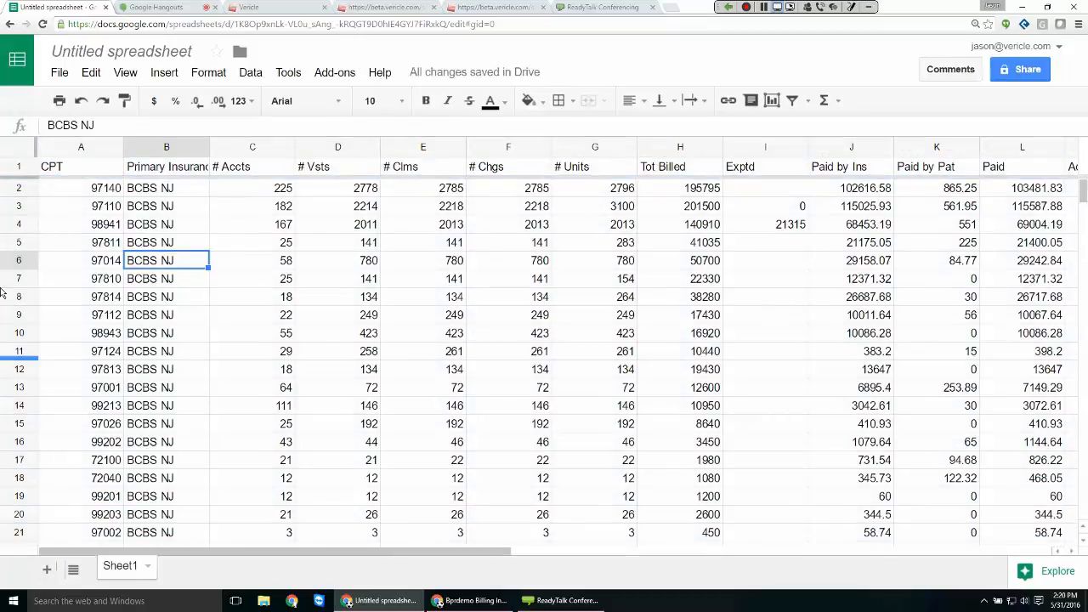
{"action": "key", "text": "ctrl+plus"}
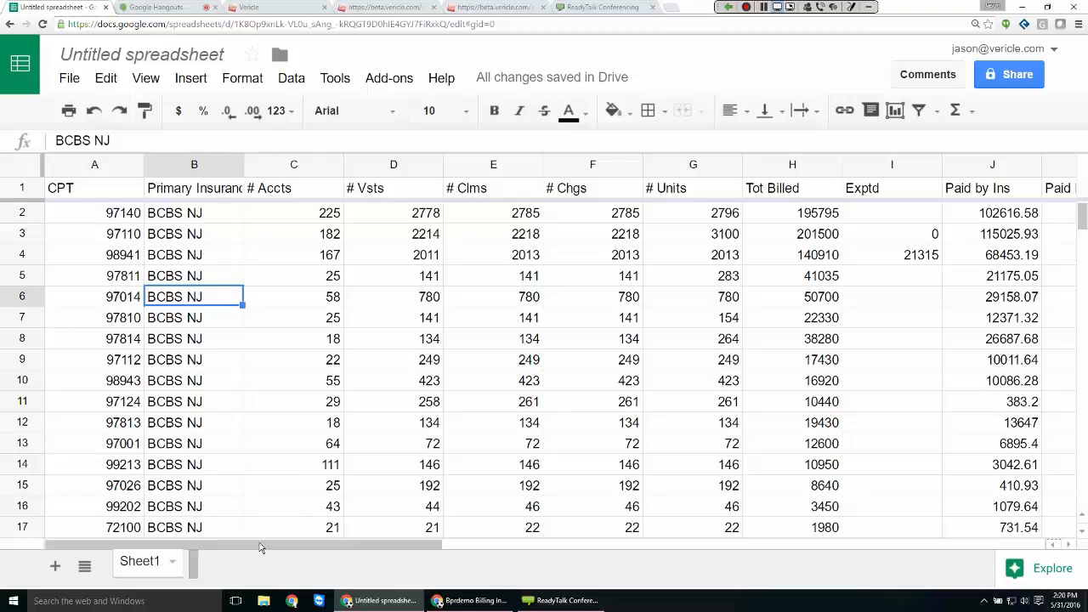
{"action": "left_click_drag", "start_coordinate": [261, 547], "coordinate": [326, 547]}
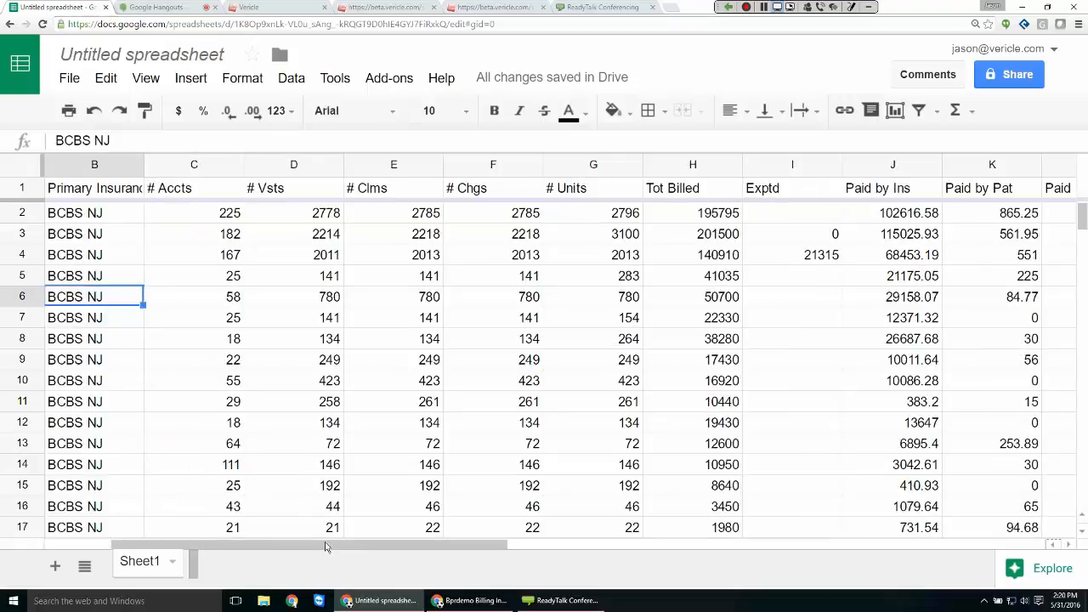
- Check the Tot Billed, % Paid and Paid figures for the first BCBS NJ row
{"action": "left_click", "coordinate": [719, 218]}
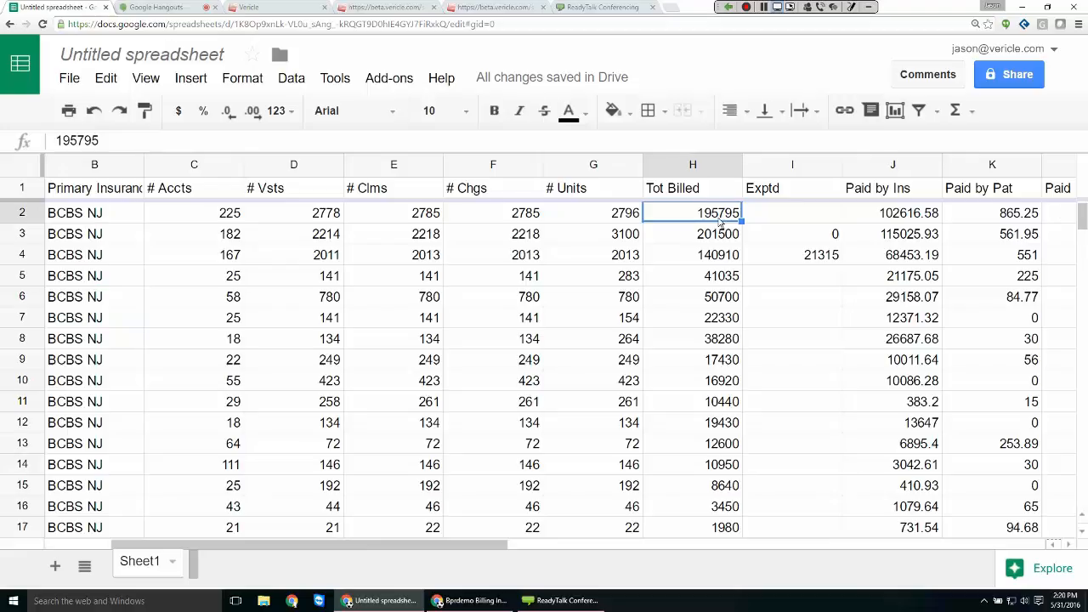
{"action": "left_click", "coordinate": [1063, 214]}
{"action": "left_click", "coordinate": [1063, 214]}
{"action": "left_click", "coordinate": [1064, 214]}
{"action": "left_click", "coordinate": [1066, 214]}
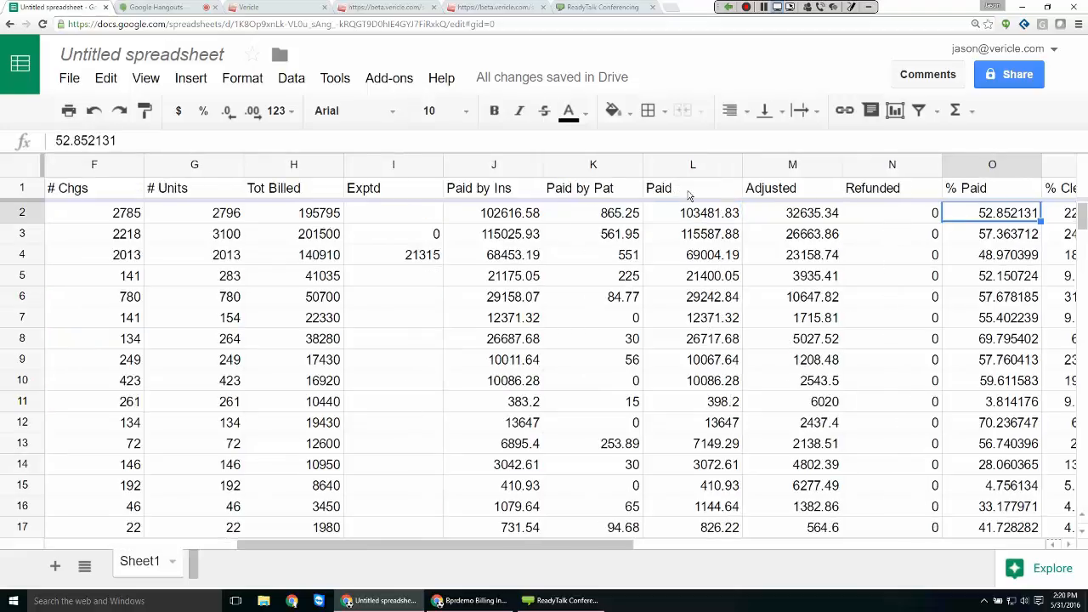
{"action": "left_click", "coordinate": [702, 216]}
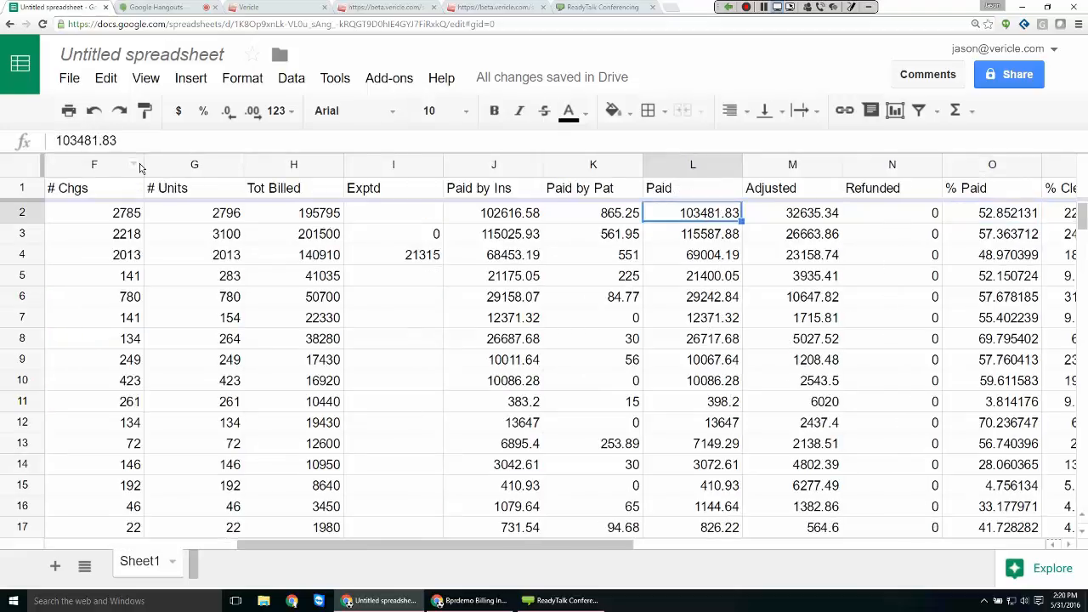
- Narrow columns F through T together so more of the billing figures fit across the sheet
{"action": "left_click_drag", "start_coordinate": [141, 168], "coordinate": [745, 206]}
{"action": "left_click_drag", "start_coordinate": [742, 164], "coordinate": [716, 178]}
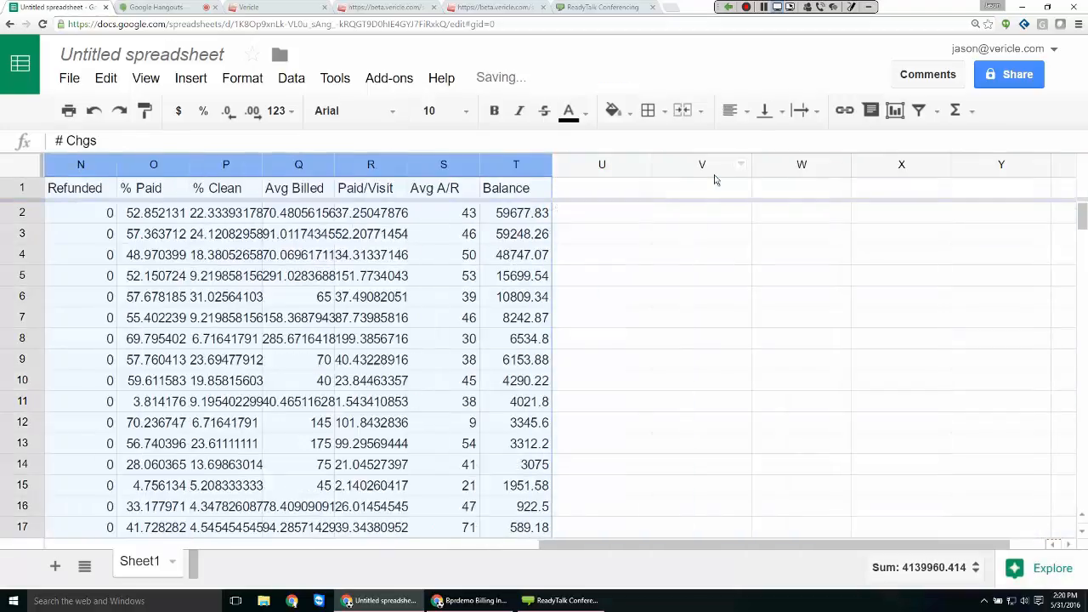
{"action": "left_click_drag", "start_coordinate": [591, 551], "coordinate": [434, 548]}
{"action": "left_click", "coordinate": [422, 401]}
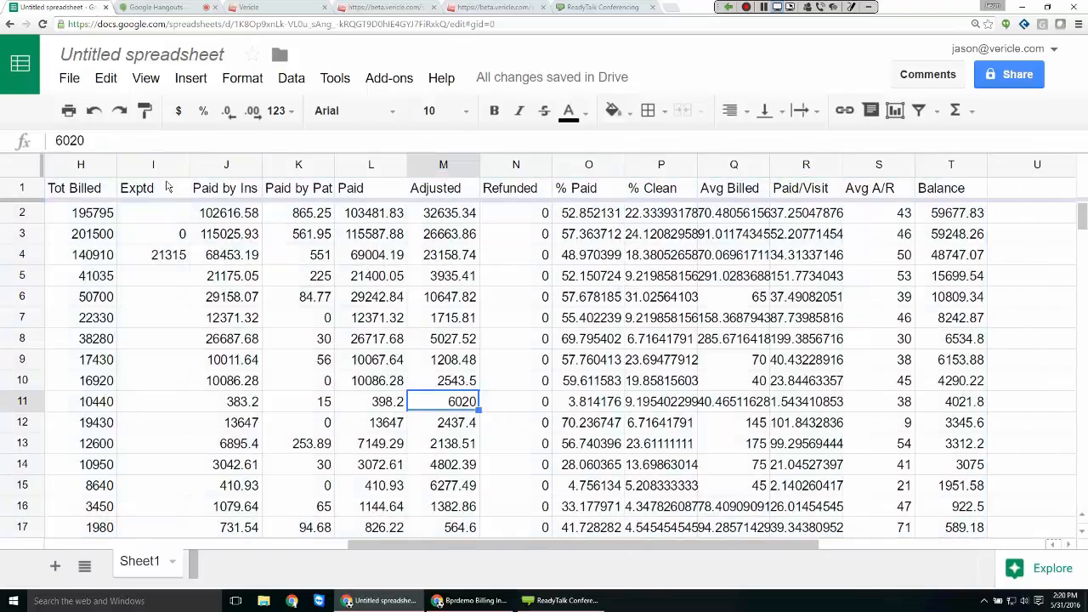
{"action": "key", "text": "ctrl+plus"}
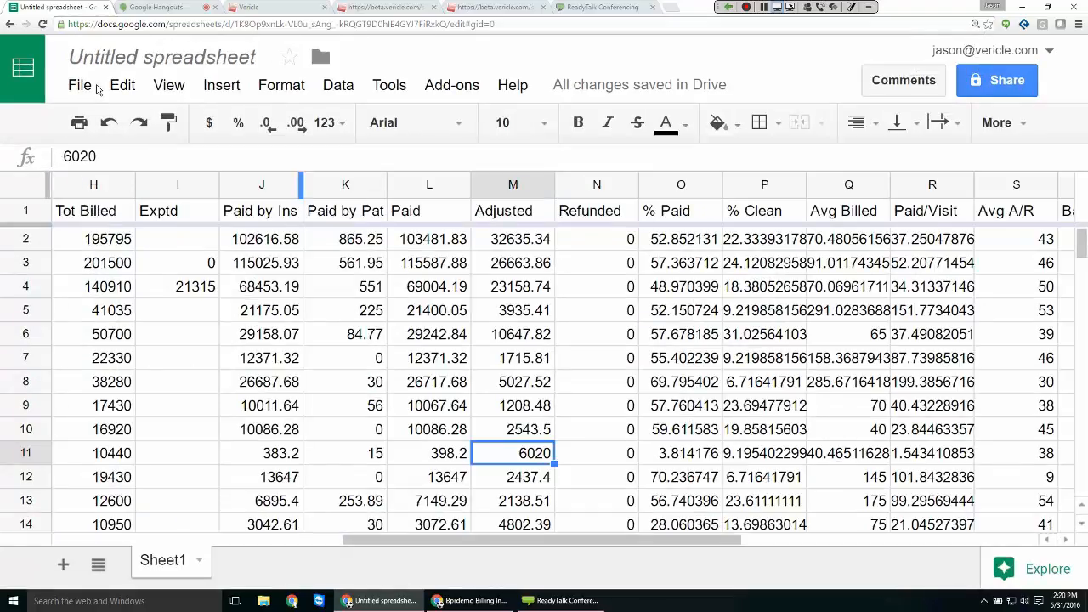
{"action": "left_click", "coordinate": [347, 191]}
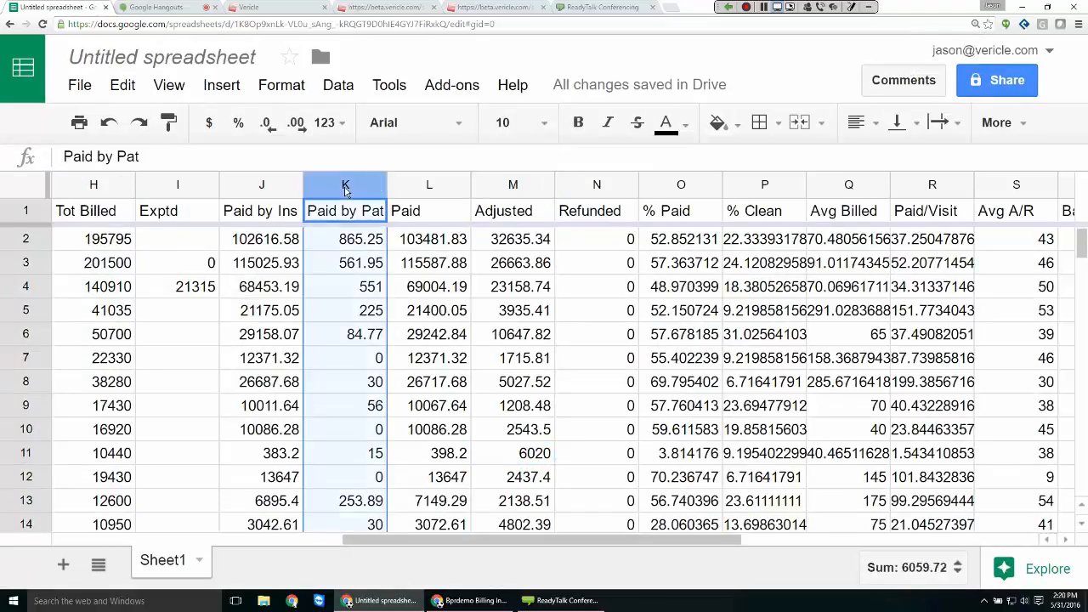
{"action": "right_click", "coordinate": [347, 192]}
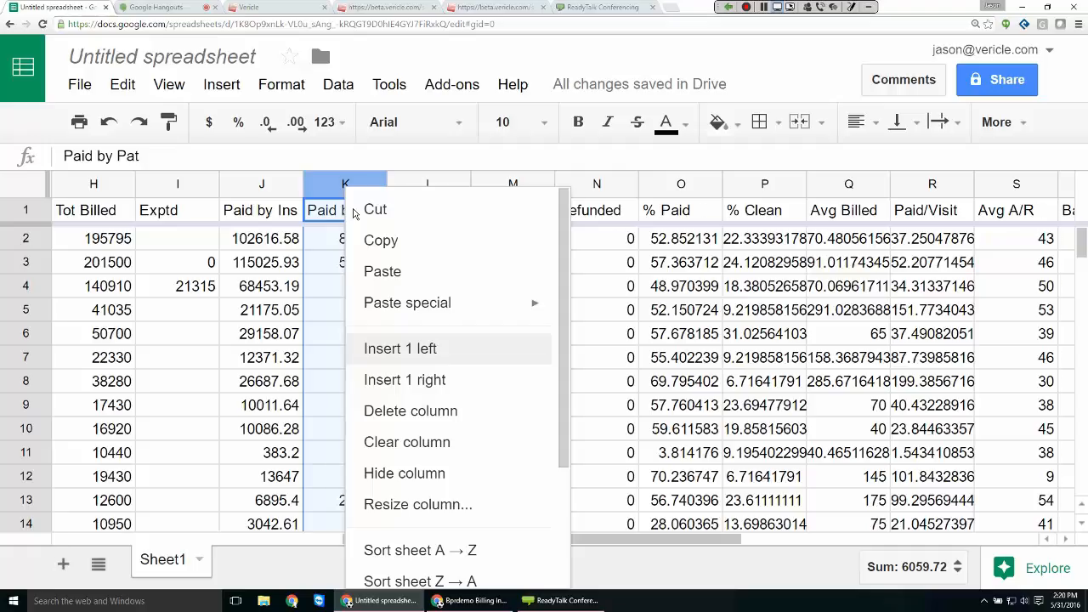
{"action": "left_click", "coordinate": [400, 349]}
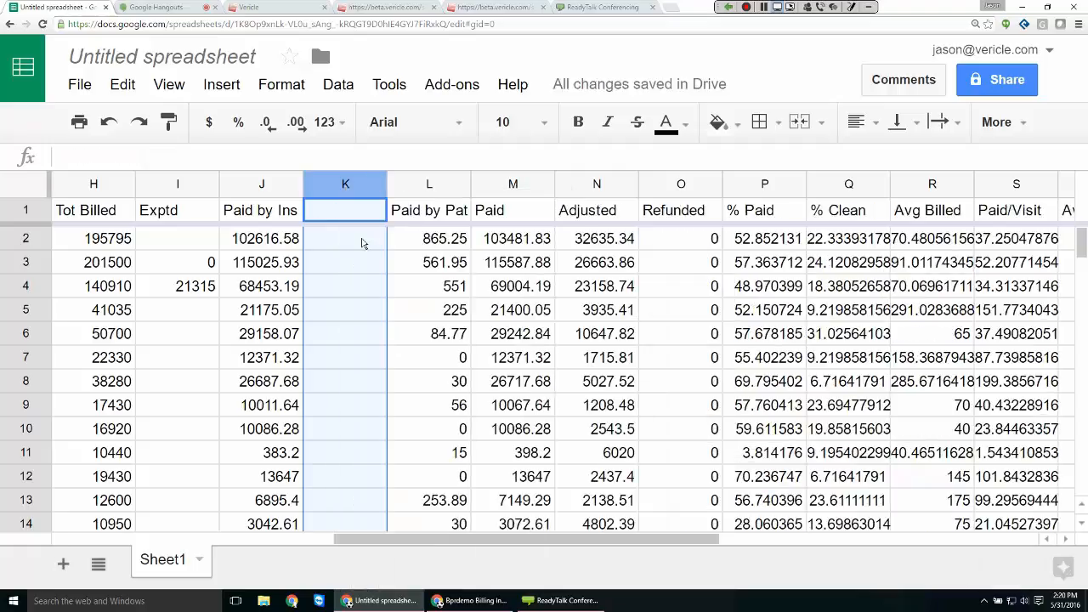
{"action": "key", "text": "ctrl+z"}
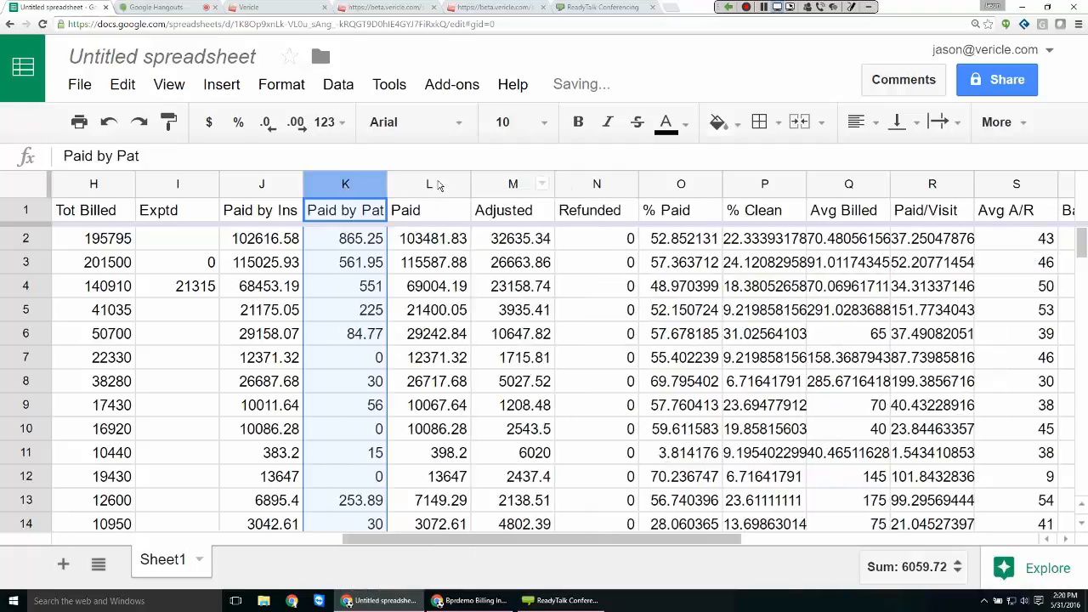
- Insert one empty column between the Paid and Adjusted columns
{"action": "left_click", "coordinate": [498, 189]}
{"action": "right_click", "coordinate": [498, 192]}
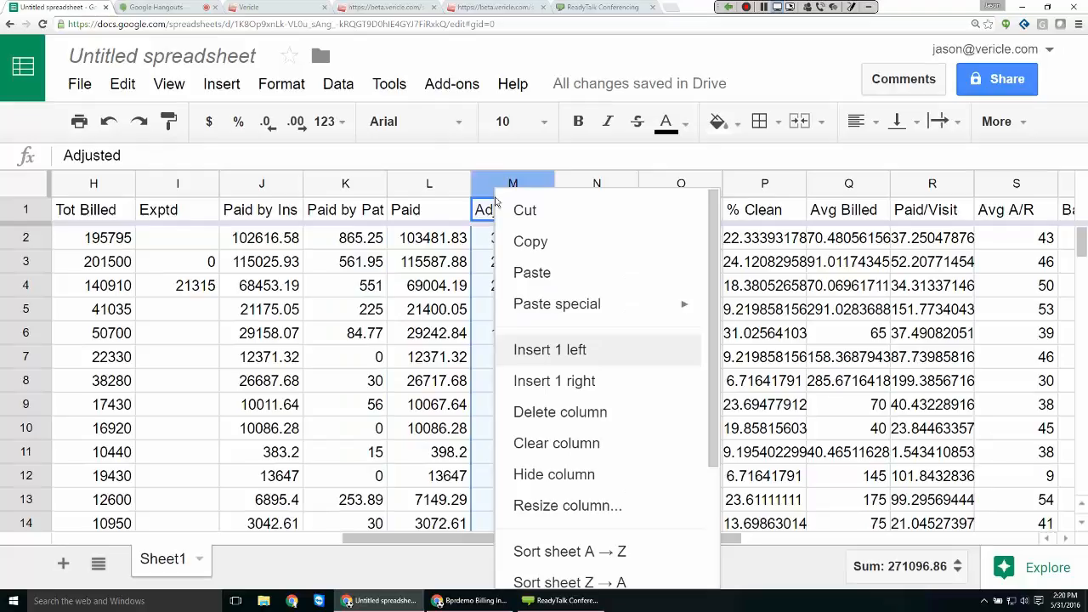
{"action": "left_click", "coordinate": [522, 348]}
- Divide total billed by paid for the first data row by entering =H2/L2 in cell M2
{"action": "left_click", "coordinate": [513, 242]}
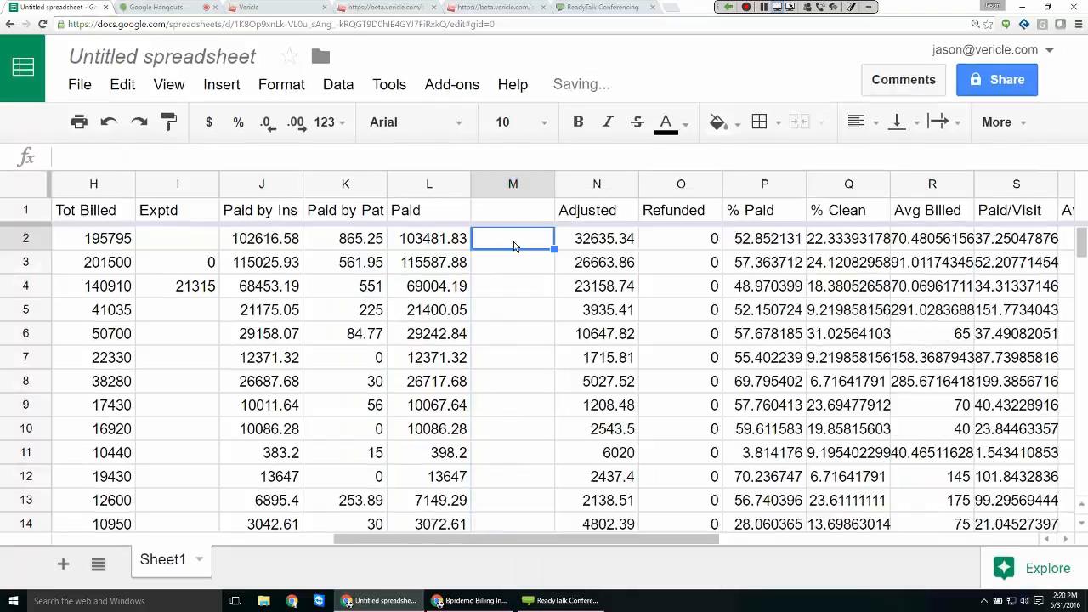
{"action": "type", "text": "="}
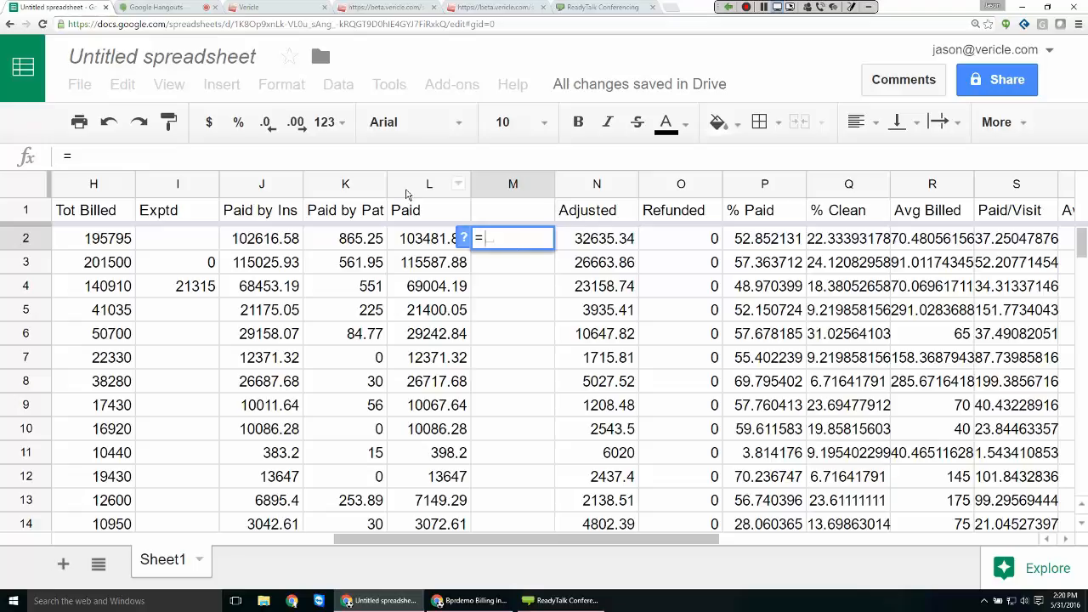
{"action": "left_click", "coordinate": [100, 242]}
{"action": "type", "text": "/"}
{"action": "left_click", "coordinate": [417, 241]}
{"action": "key", "text": "Return"}
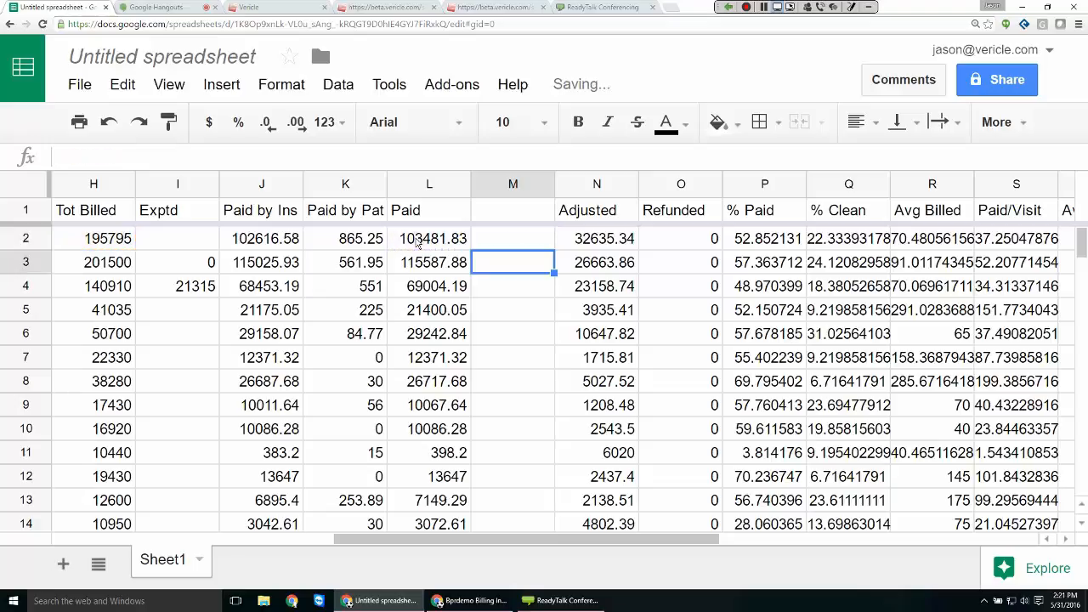
- Reduce the number format of cell M2 to two decimal places
{"action": "left_click", "coordinate": [534, 245]}
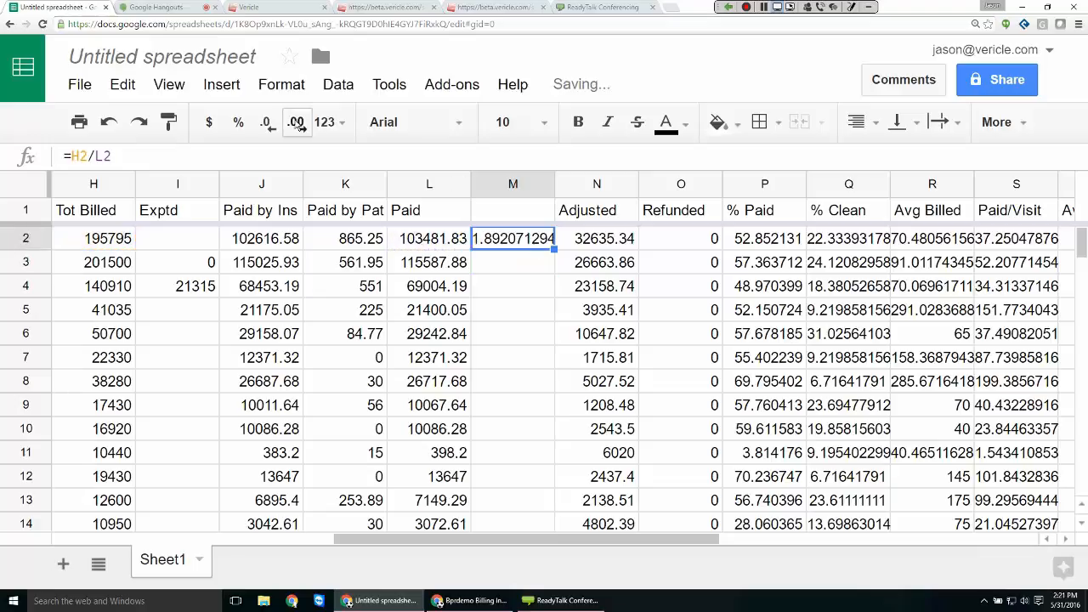
{"action": "left_click", "coordinate": [269, 124]}
{"action": "left_click", "coordinate": [269, 124]}
{"action": "left_click", "coordinate": [269, 124]}
{"action": "left_click", "coordinate": [269, 124]}
{"action": "left_click", "coordinate": [269, 124]}
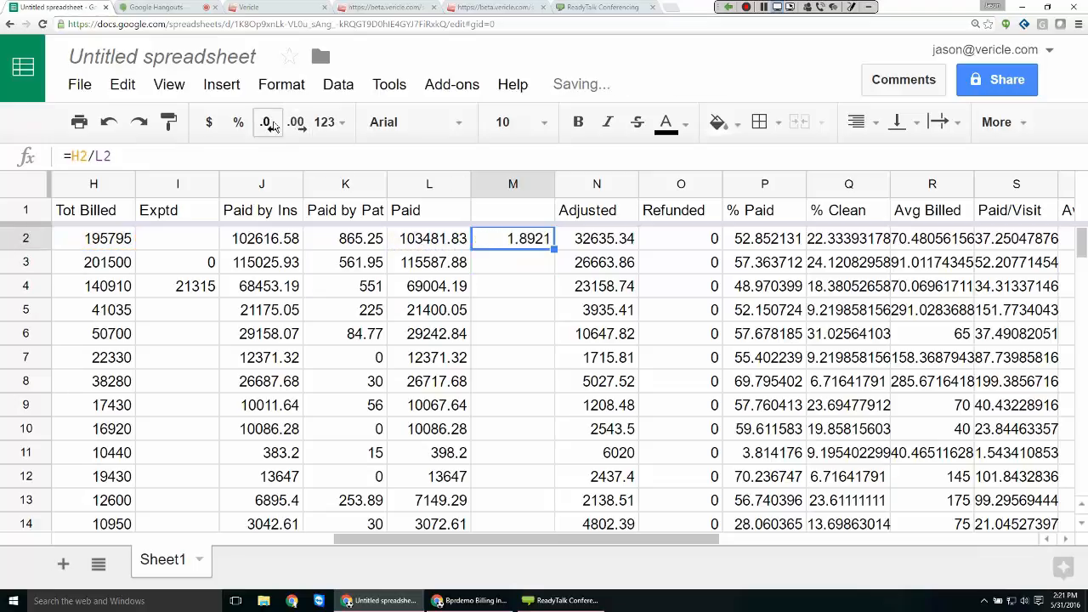
{"action": "left_click", "coordinate": [268, 124]}
{"action": "left_click", "coordinate": [271, 124]}
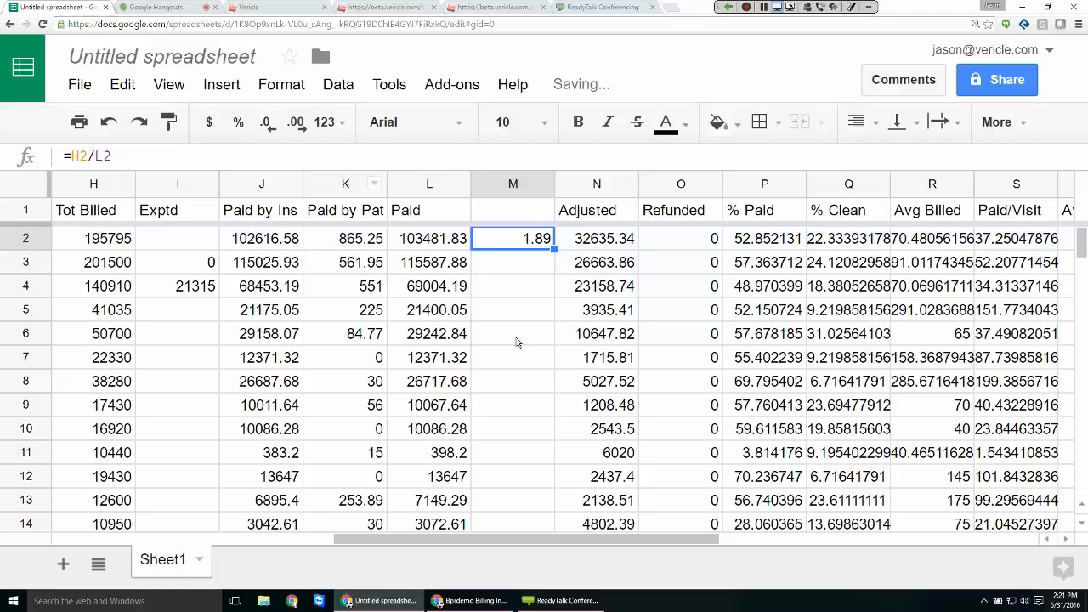
{"action": "left_click", "coordinate": [510, 271]}
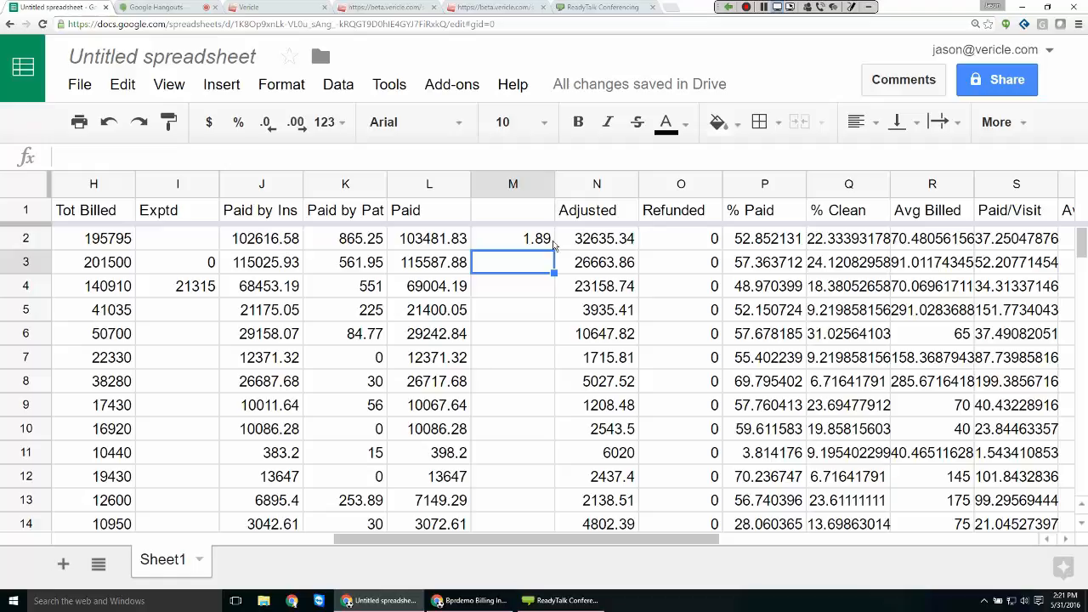
- Clear M2 and enter =G2/L2 in it to divide the units by the paid amount
{"action": "left_click", "coordinate": [545, 239]}
{"action": "key", "text": "Delete"}
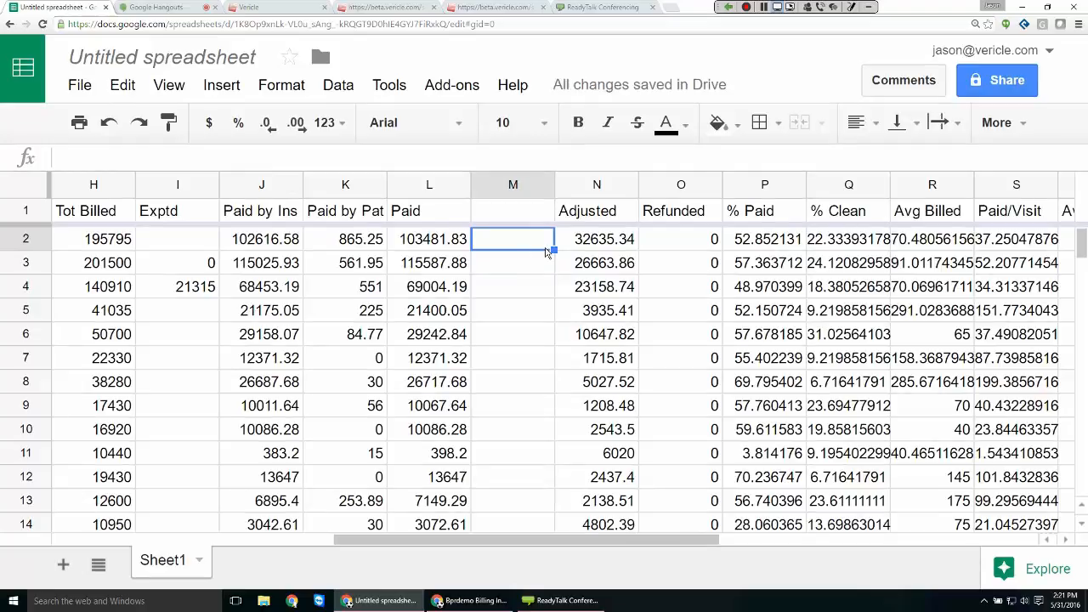
{"action": "type", "text": "="}
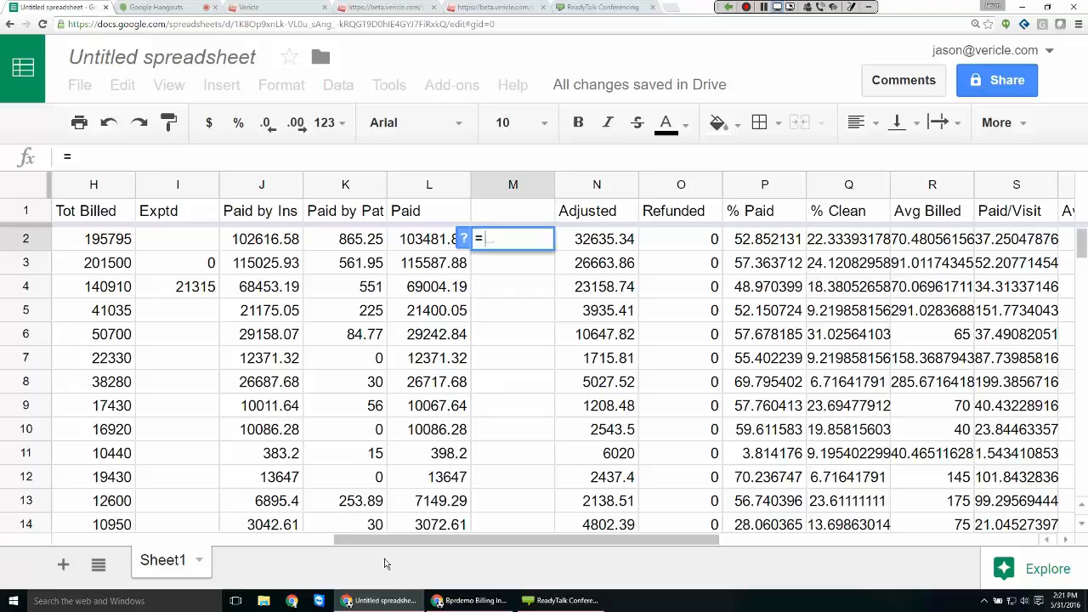
{"action": "scroll", "coordinate": [366, 549], "scroll_direction": "left", "scroll_amount": 3}
{"action": "left_click", "coordinate": [314, 241]}
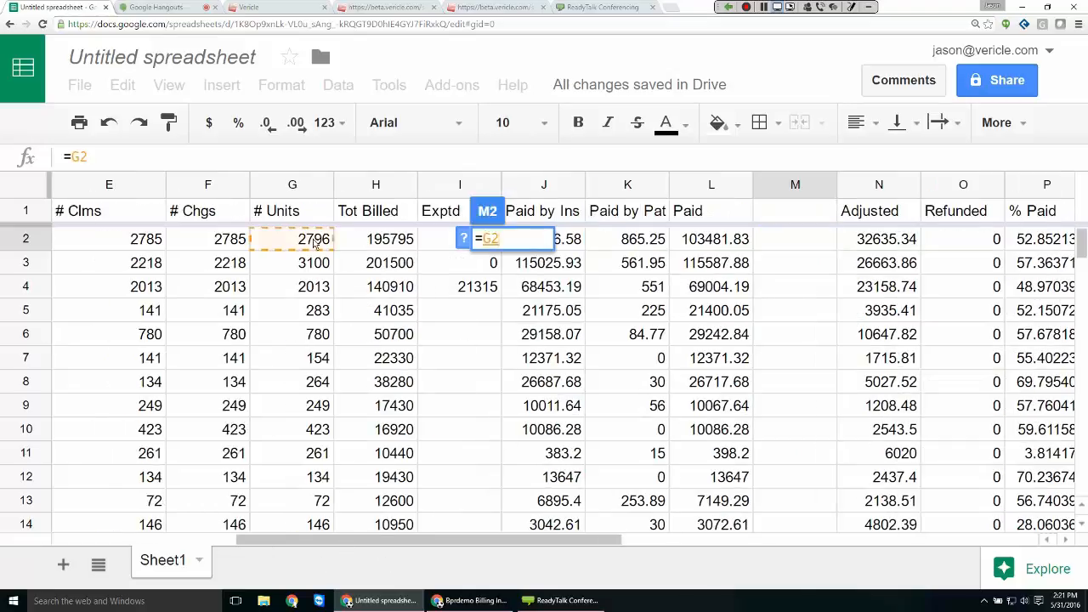
{"action": "type", "text": "/"}
{"action": "left_click", "coordinate": [738, 245]}
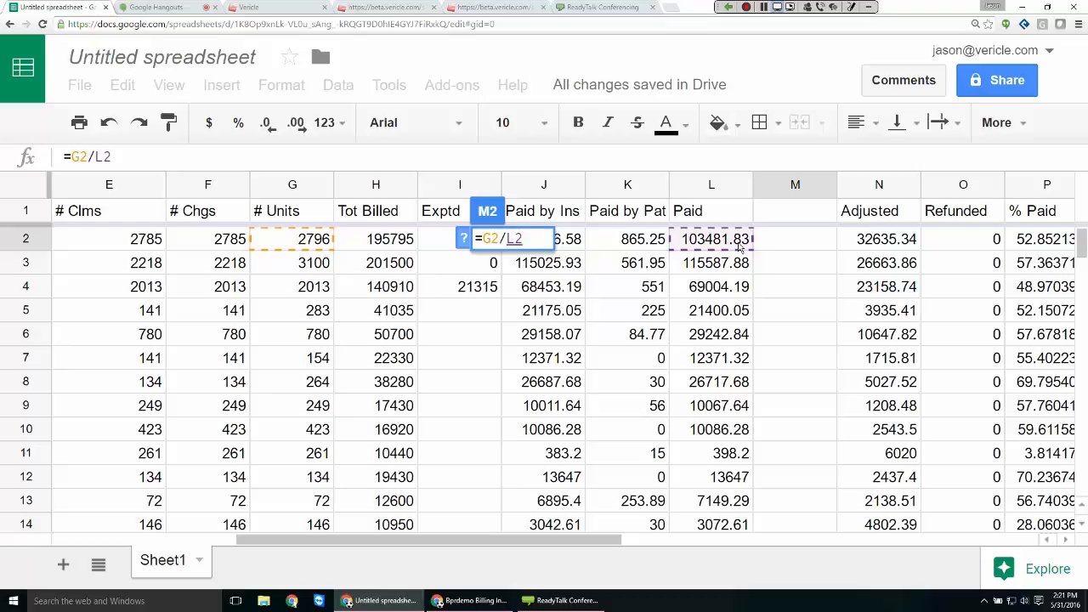
{"action": "key", "text": "Return"}
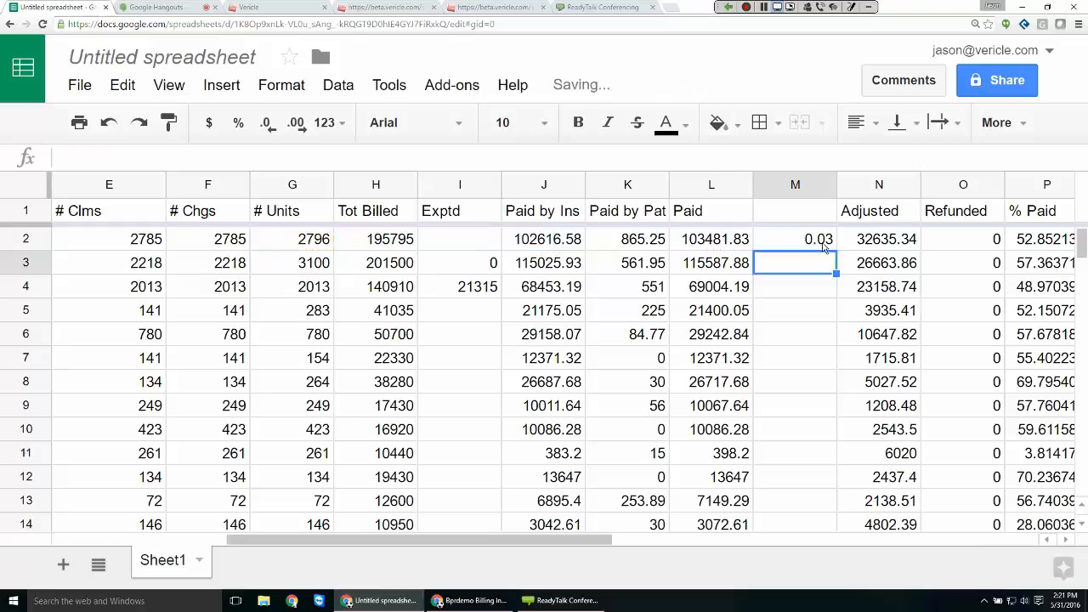
{"action": "double_click", "coordinate": [823, 246]}
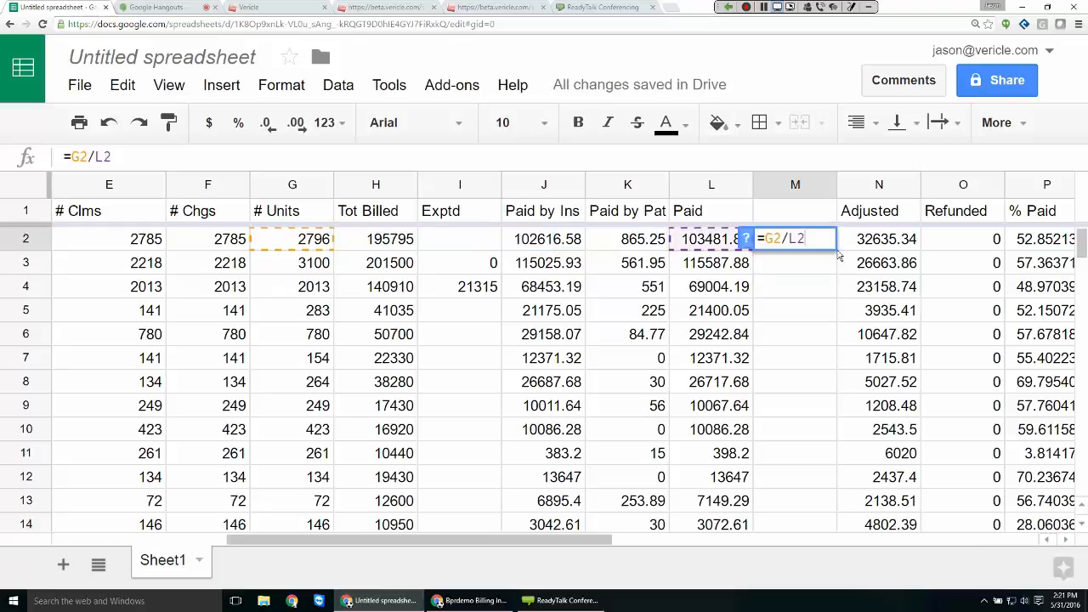
{"action": "key", "text": "Escape"}
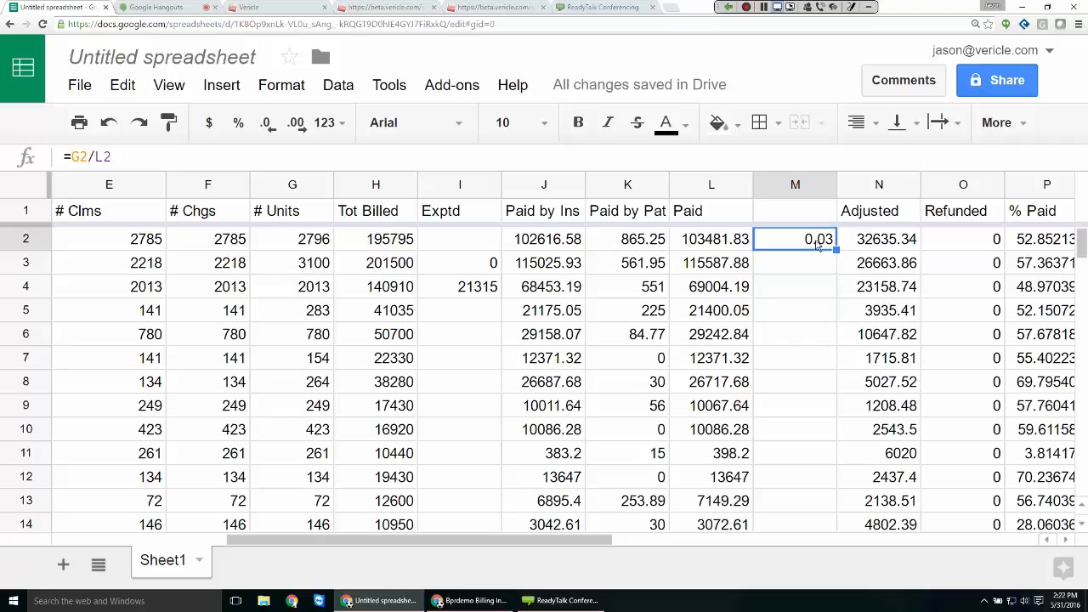
- Replace the M2 formula with =L2/G2 to calculate the amount paid per unit
{"action": "double_click", "coordinate": [821, 246]}
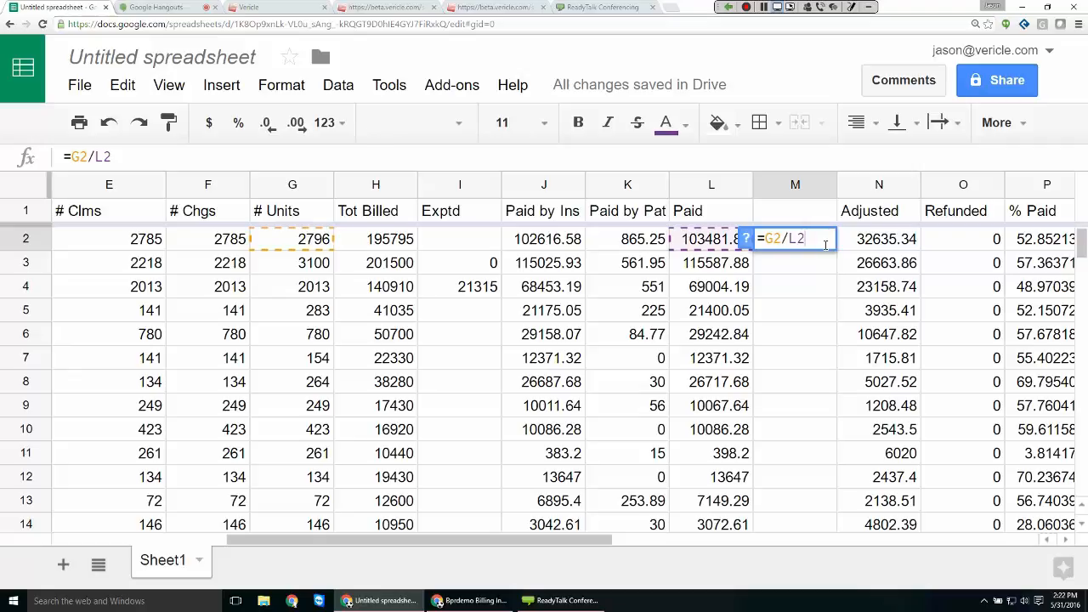
{"action": "key", "text": "BackSpace"}
{"action": "key", "text": "BackSpace"}
{"action": "key", "text": "BackSpace"}
{"action": "key", "text": "BackSpace"}
{"action": "key", "text": "BackSpace"}
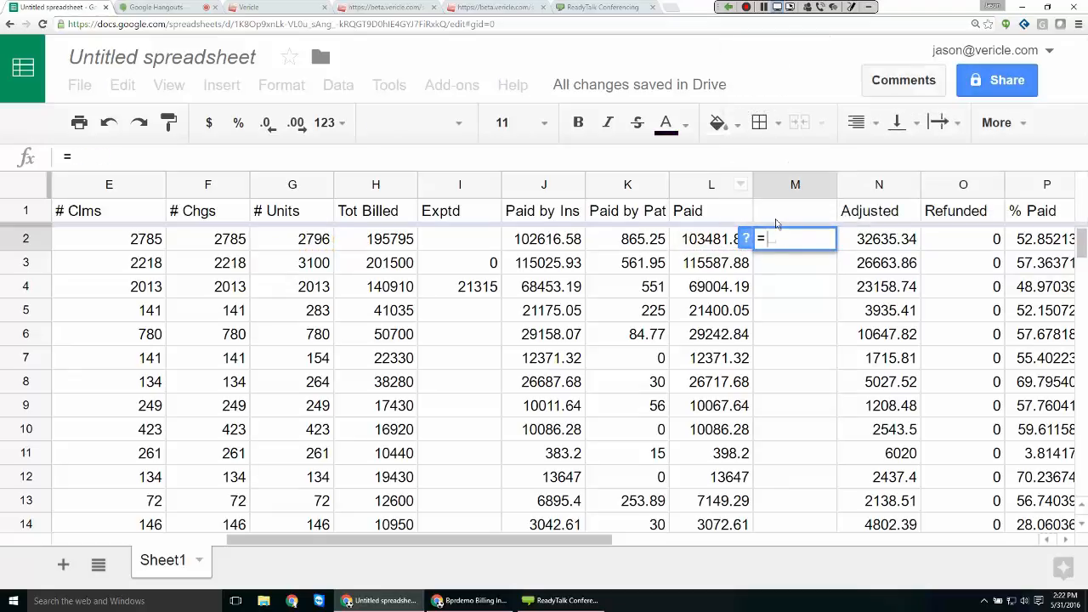
{"action": "left_click", "coordinate": [685, 241]}
{"action": "type", "text": "/"}
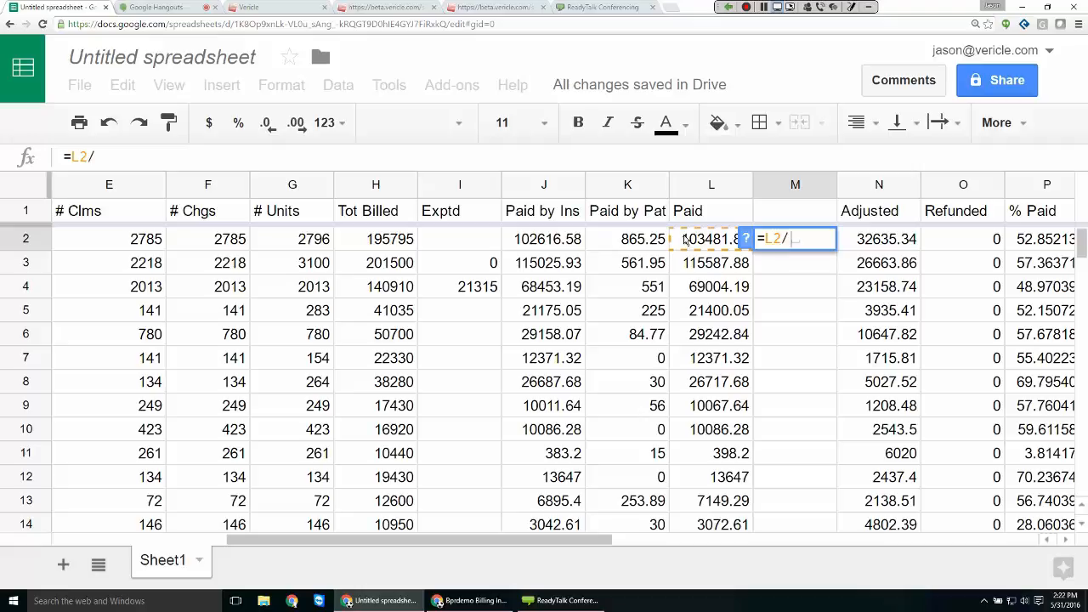
{"action": "left_click", "coordinate": [317, 242]}
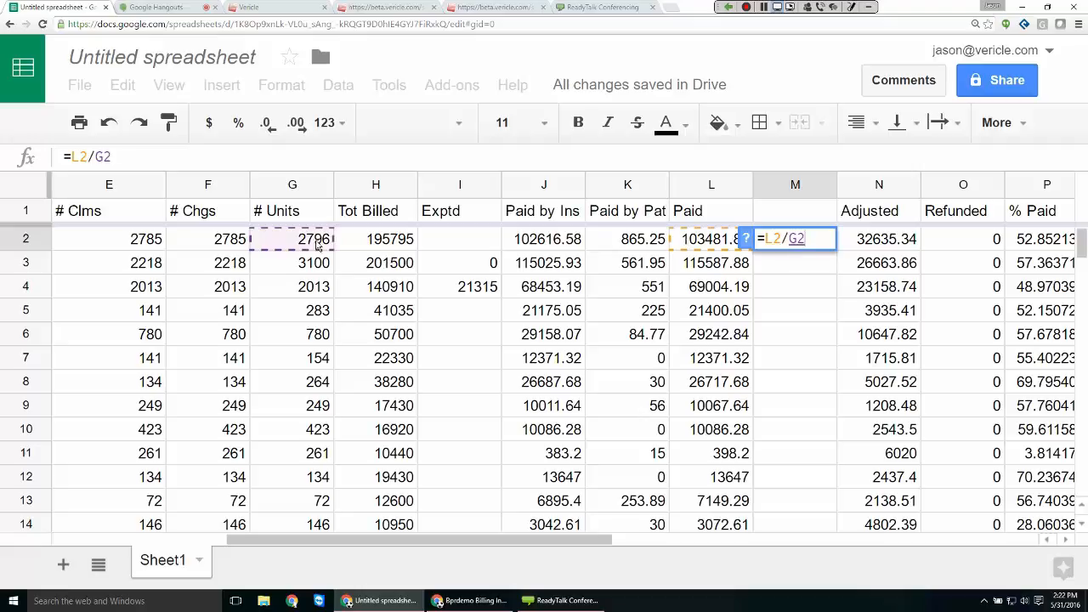
{"action": "key", "text": "Return"}
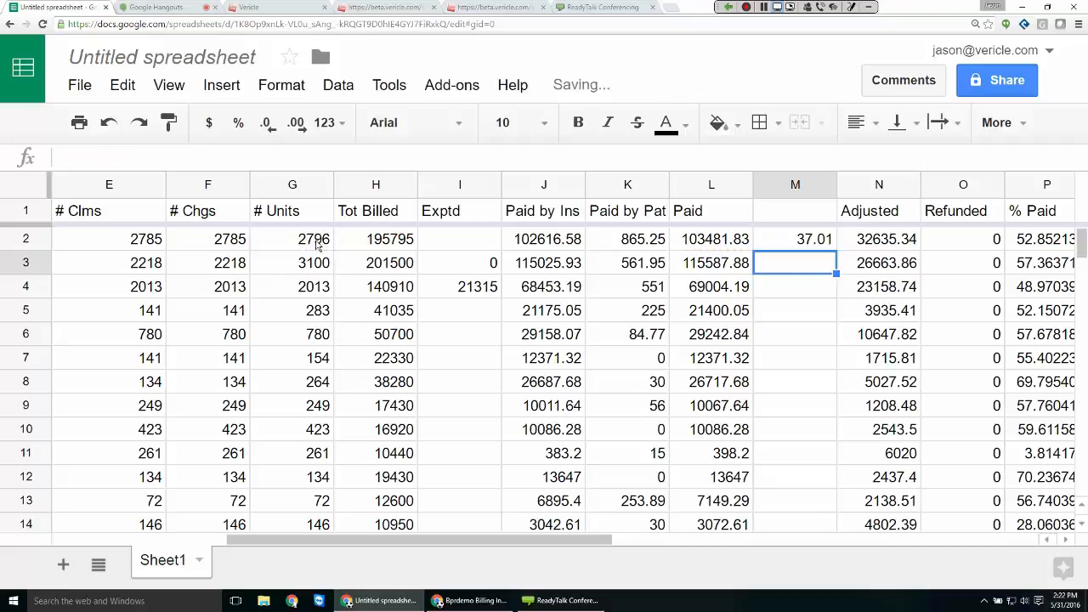
{"action": "left_click", "coordinate": [830, 245]}
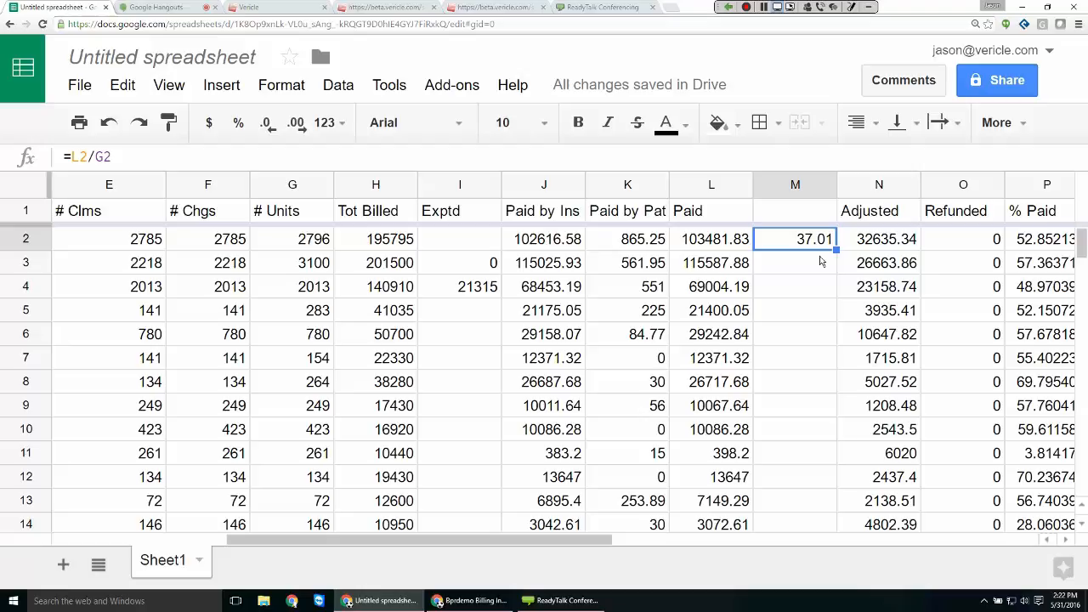
- Examine the first data row's figures from the Adjusted column across to the Balance column
{"action": "left_click", "coordinate": [863, 244]}
{"action": "key", "text": "Right"}
{"action": "key", "text": "Right"}
{"action": "key", "text": "Right"}
{"action": "key", "text": "Right"}
{"action": "key", "text": "Right"}
{"action": "key", "text": "Right"}
{"action": "key", "text": "Right"}
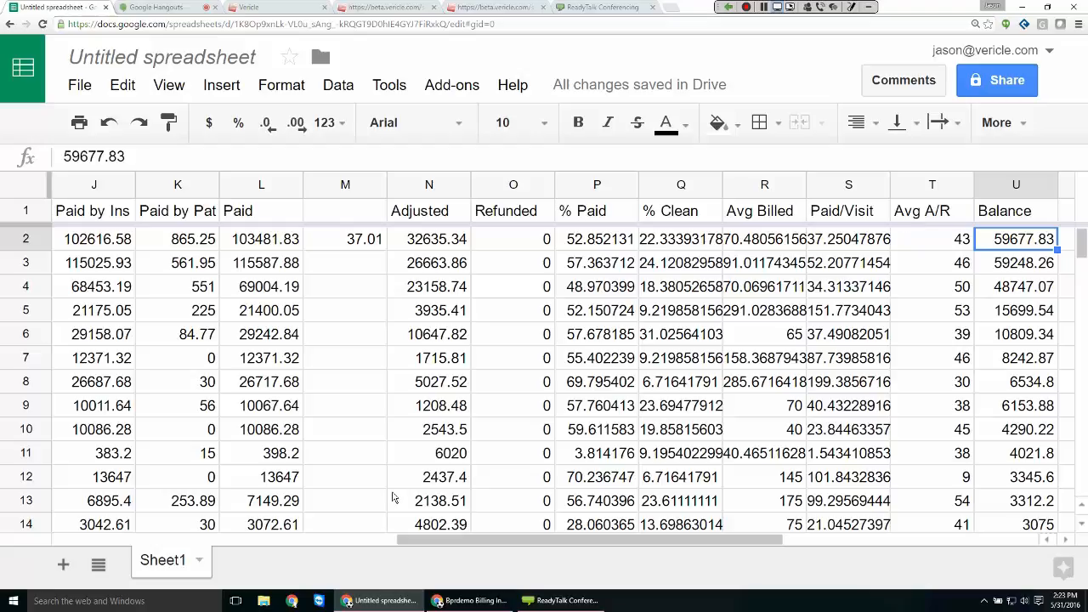
- Switch to Vericle and look through the saved billing stats report types for one that combines CPT and diagnosis
{"action": "left_click", "coordinate": [283, 6]}
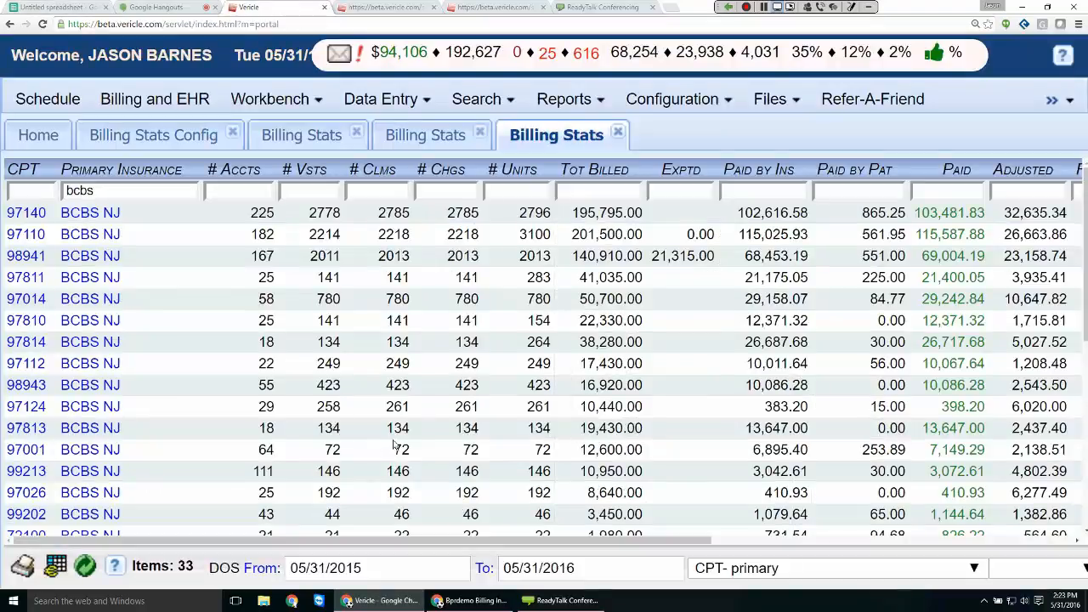
{"action": "left_click", "coordinate": [986, 568]}
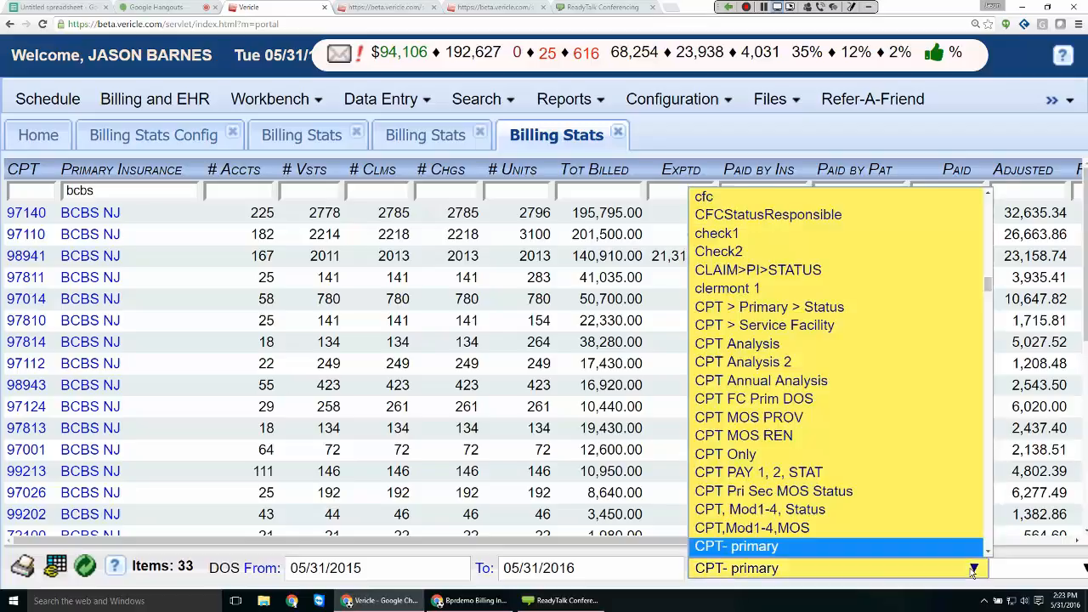
{"action": "scroll", "coordinate": [938, 451], "scroll_direction": "up", "scroll_amount": 4}
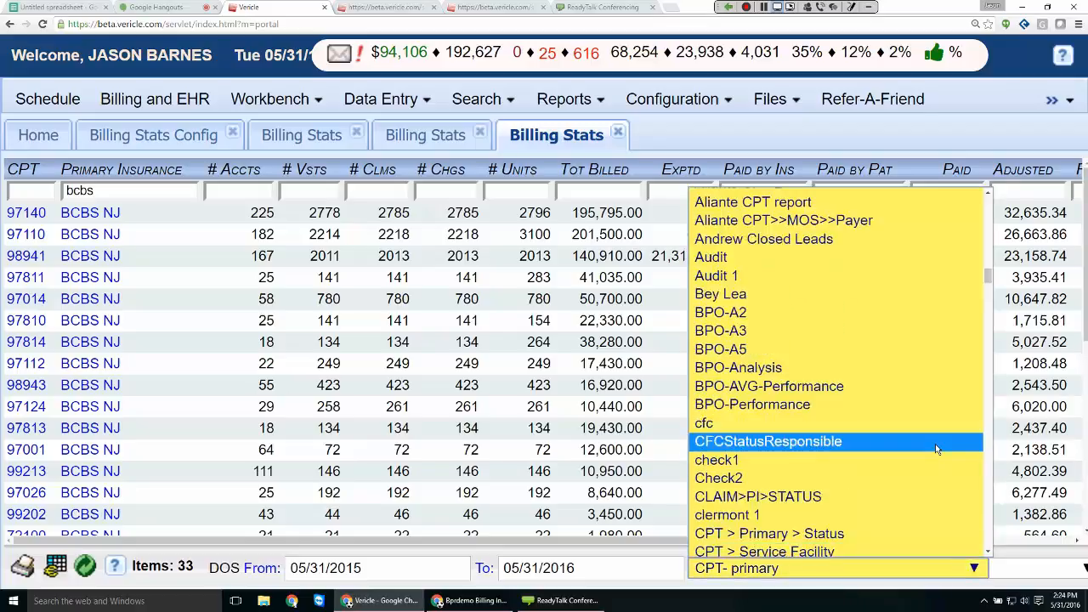
{"action": "scroll", "coordinate": [935, 443], "scroll_direction": "down", "scroll_amount": 4}
{"action": "key", "text": "Up"}
{"action": "key", "text": "Up"}
{"action": "key", "text": "Up"}
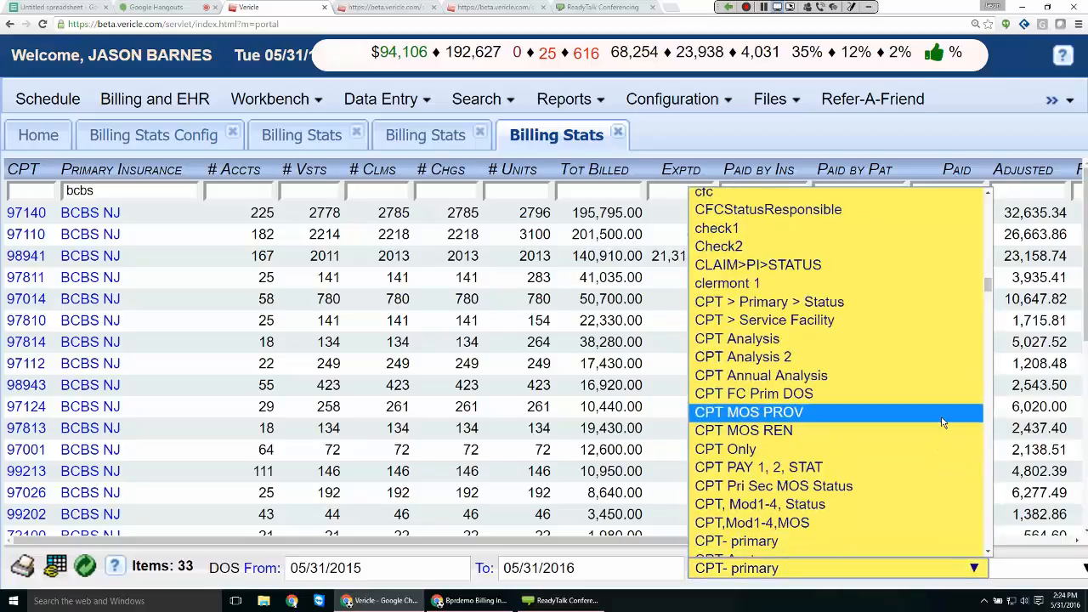
{"action": "scroll", "coordinate": [940, 421], "scroll_direction": "down", "scroll_amount": 2}
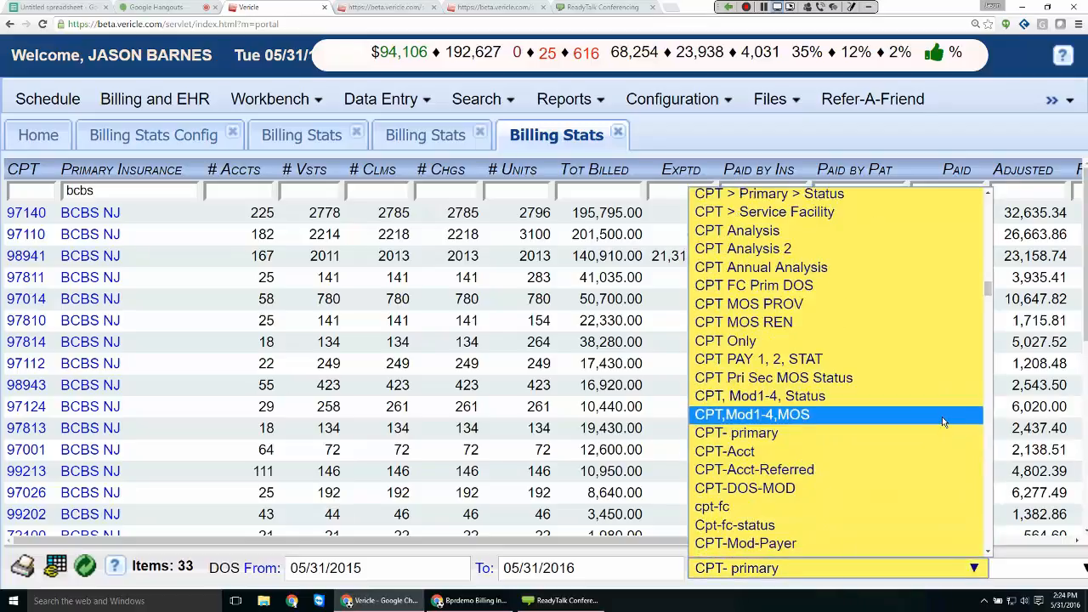
{"action": "scroll", "coordinate": [942, 417], "scroll_direction": "down", "scroll_amount": 2}
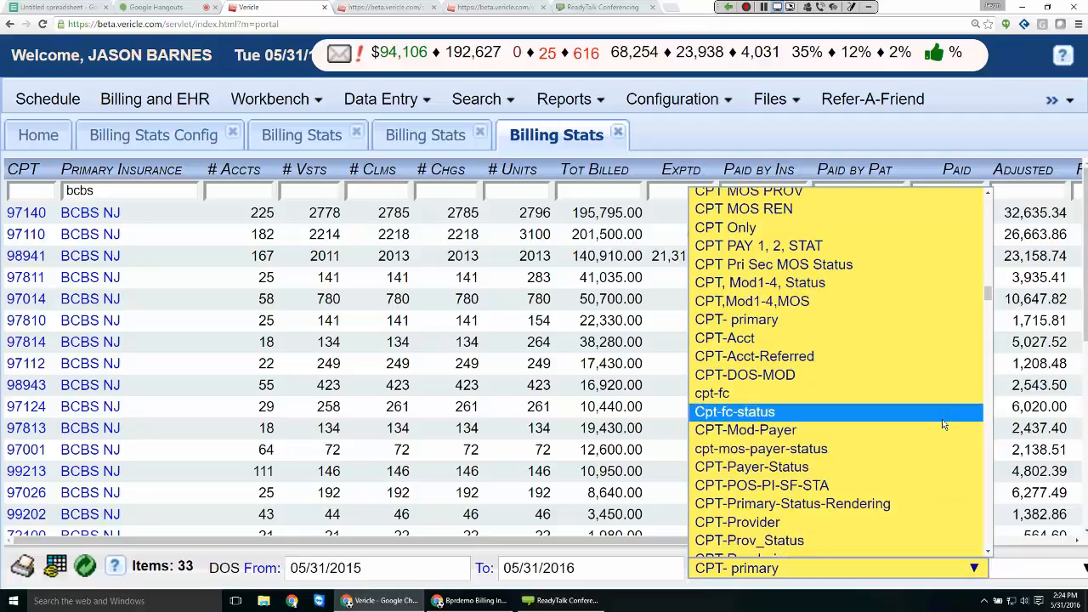
{"action": "scroll", "coordinate": [944, 424], "scroll_direction": "down", "scroll_amount": 4}
{"action": "scroll", "coordinate": [944, 423], "scroll_direction": "down", "scroll_amount": 2}
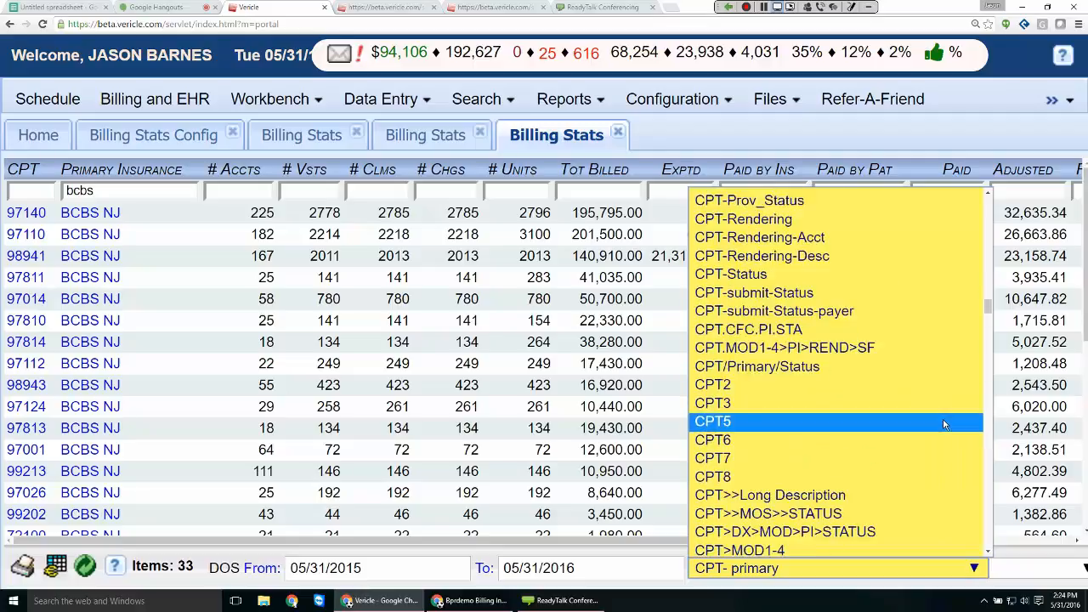
{"action": "scroll", "coordinate": [944, 424], "scroll_direction": "down", "scroll_amount": 4}
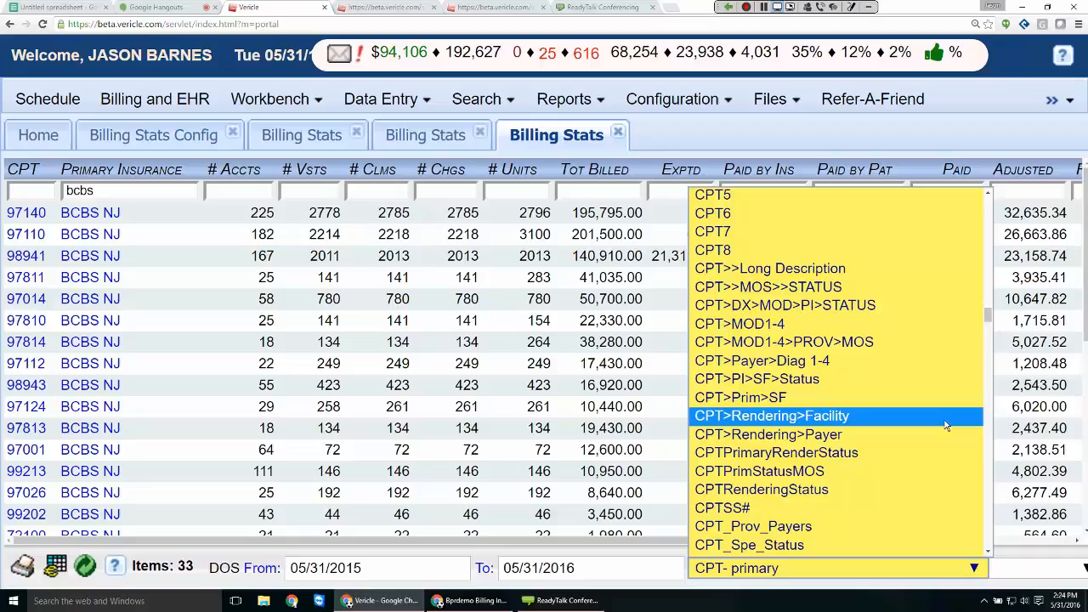
{"action": "scroll", "coordinate": [946, 425], "scroll_direction": "down", "scroll_amount": 2}
{"action": "key", "text": "Down"}
{"action": "key", "text": "Down"}
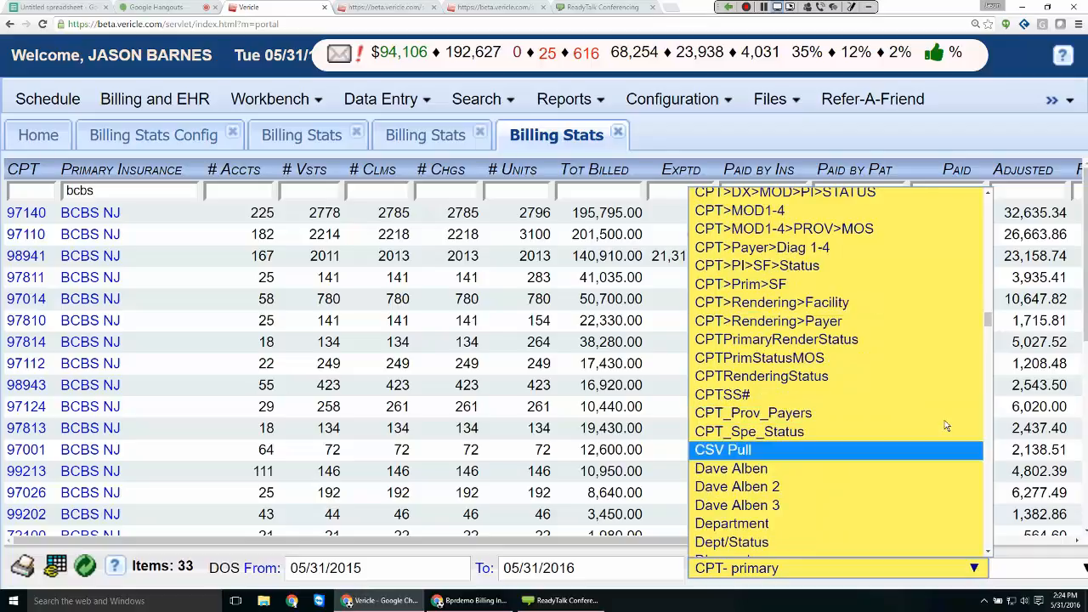
{"action": "left_click_drag", "start_coordinate": [988, 320], "coordinate": [988, 315]}
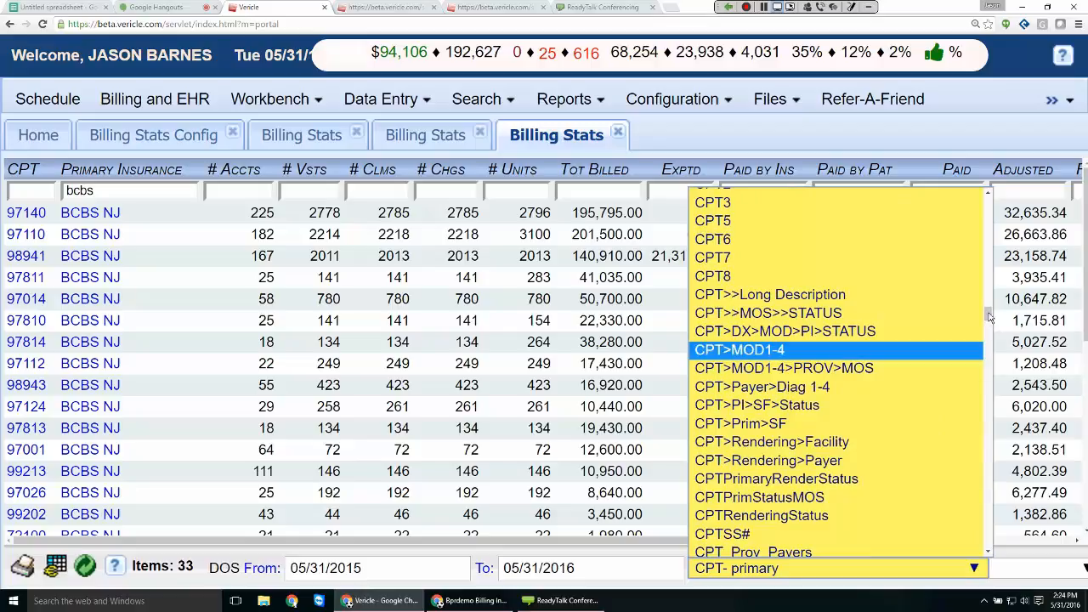
{"action": "scroll", "coordinate": [888, 425], "scroll_direction": "up", "scroll_amount": 2}
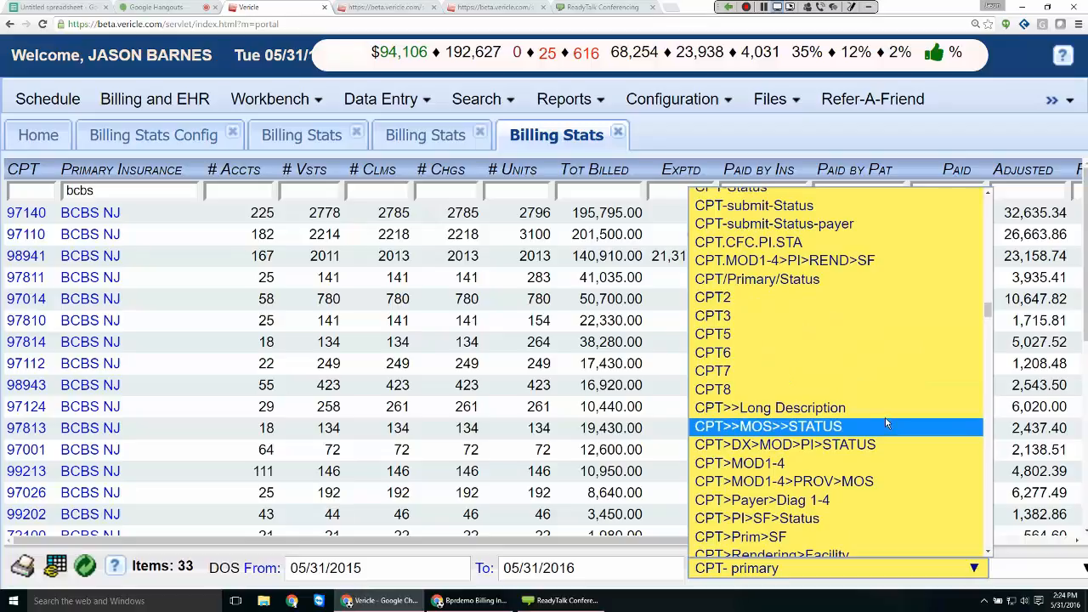
{"action": "scroll", "coordinate": [885, 422], "scroll_direction": "up", "scroll_amount": 4}
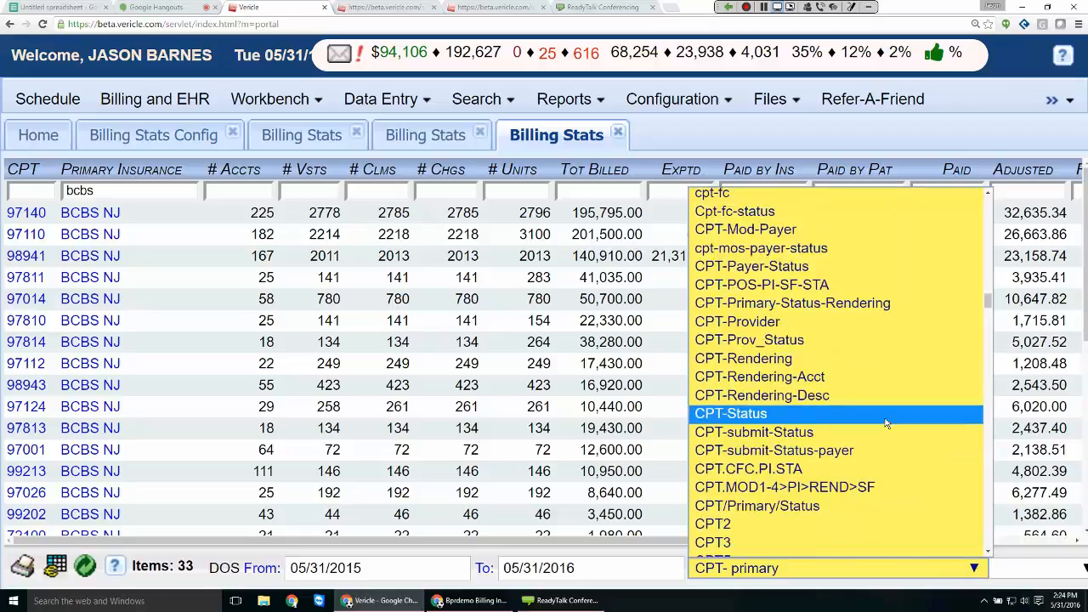
{"action": "scroll", "coordinate": [885, 422], "scroll_direction": "up", "scroll_amount": 7}
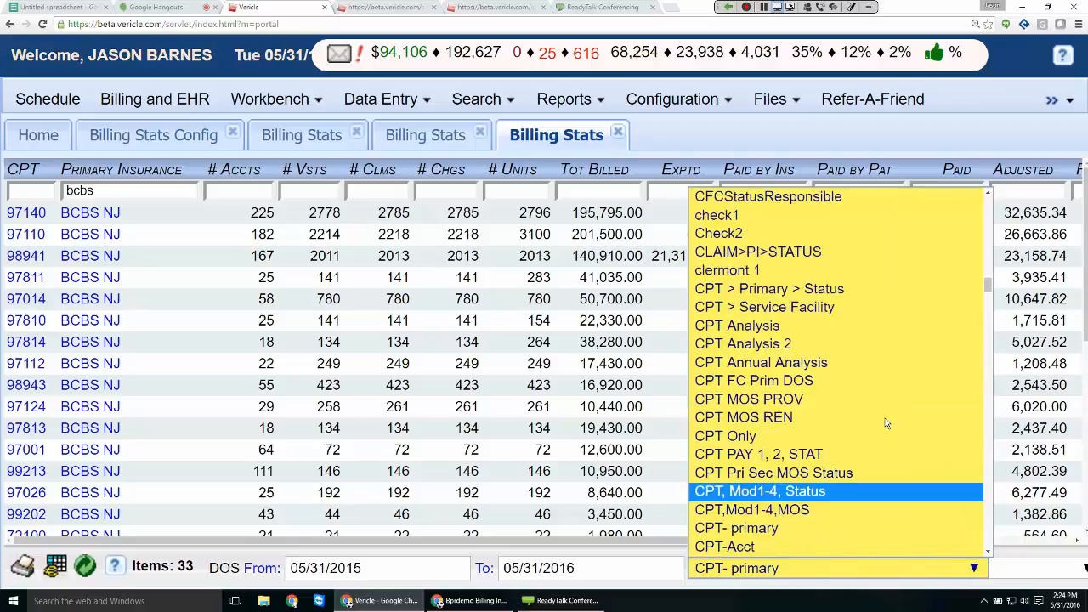
{"action": "scroll", "coordinate": [885, 423], "scroll_direction": "up", "scroll_amount": 1}
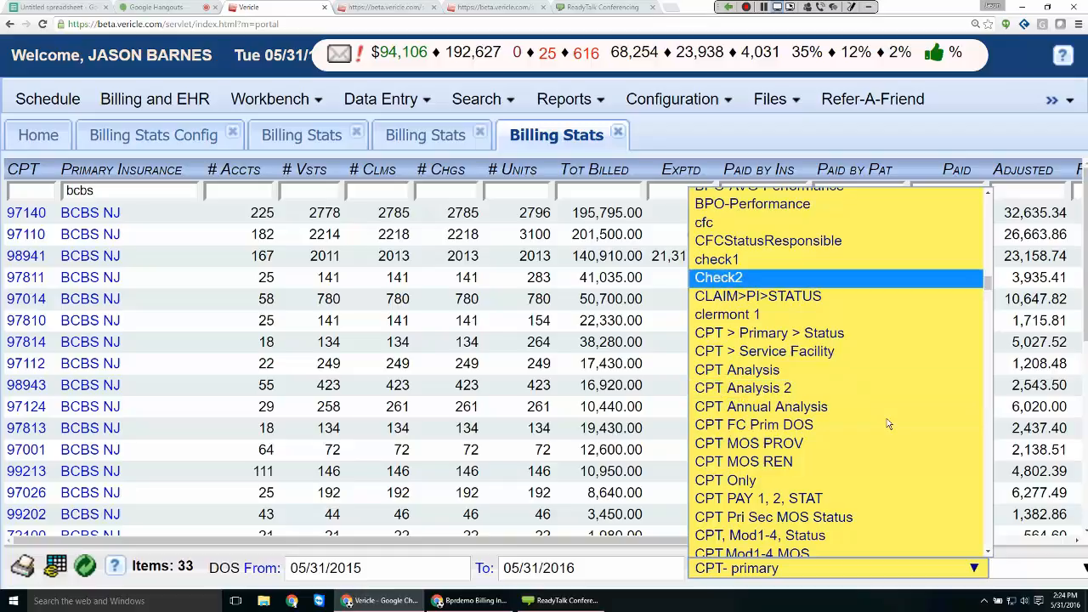
- Choose the DX-CPT report type for the billing stats and run the search for 05/31/2015 to 05/31/2016
{"action": "left_click_drag", "start_coordinate": [978, 289], "coordinate": [972, 338]}
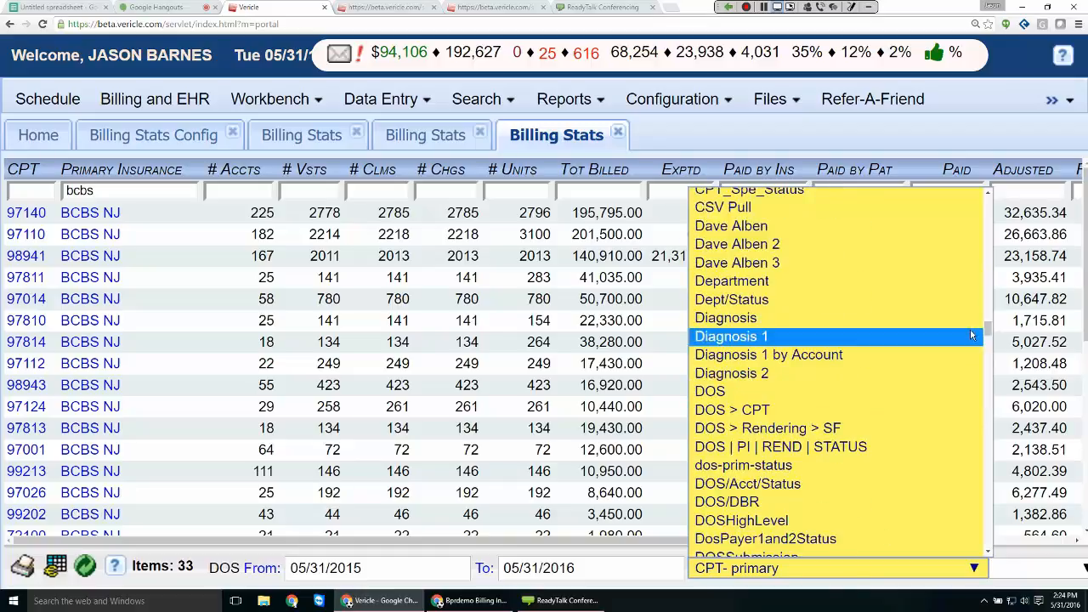
{"action": "scroll", "coordinate": [967, 330], "scroll_direction": "down", "scroll_amount": 3}
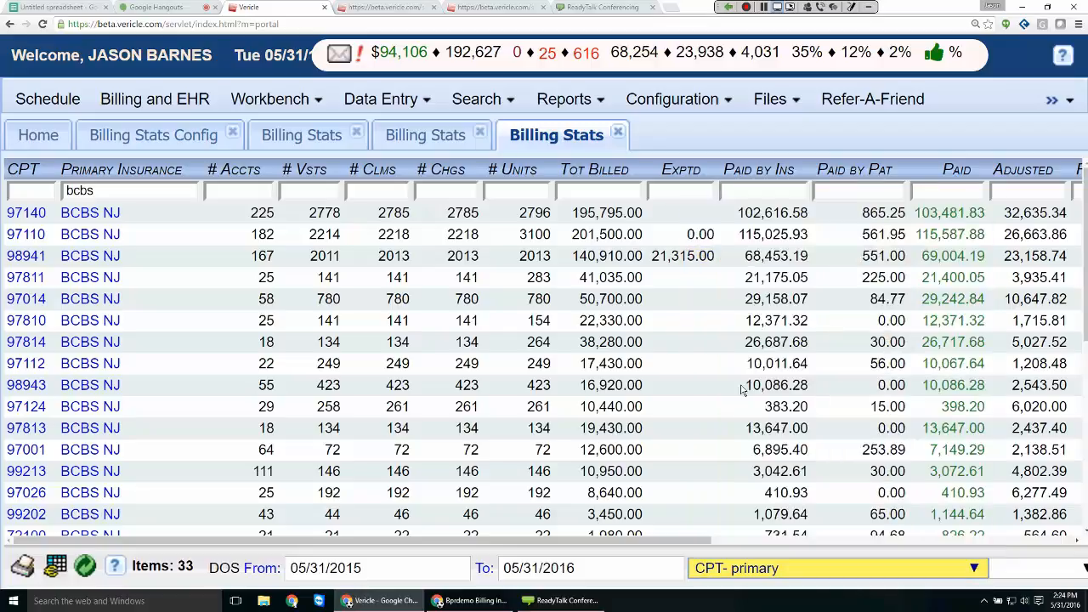
{"action": "left_click", "coordinate": [742, 389]}
{"action": "left_click", "coordinate": [974, 568]}
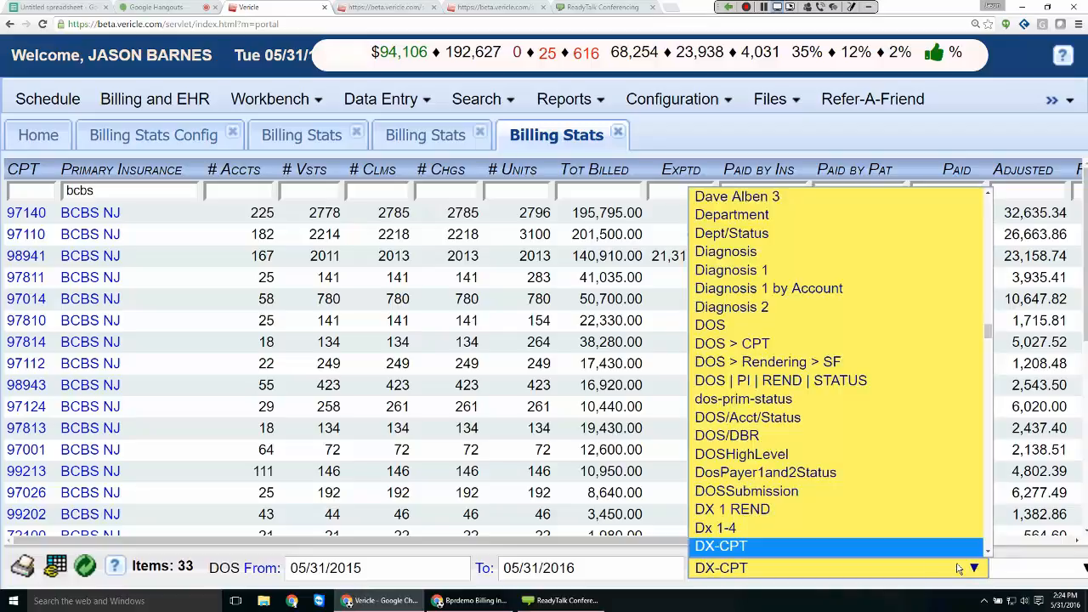
{"action": "left_click", "coordinate": [840, 606]}
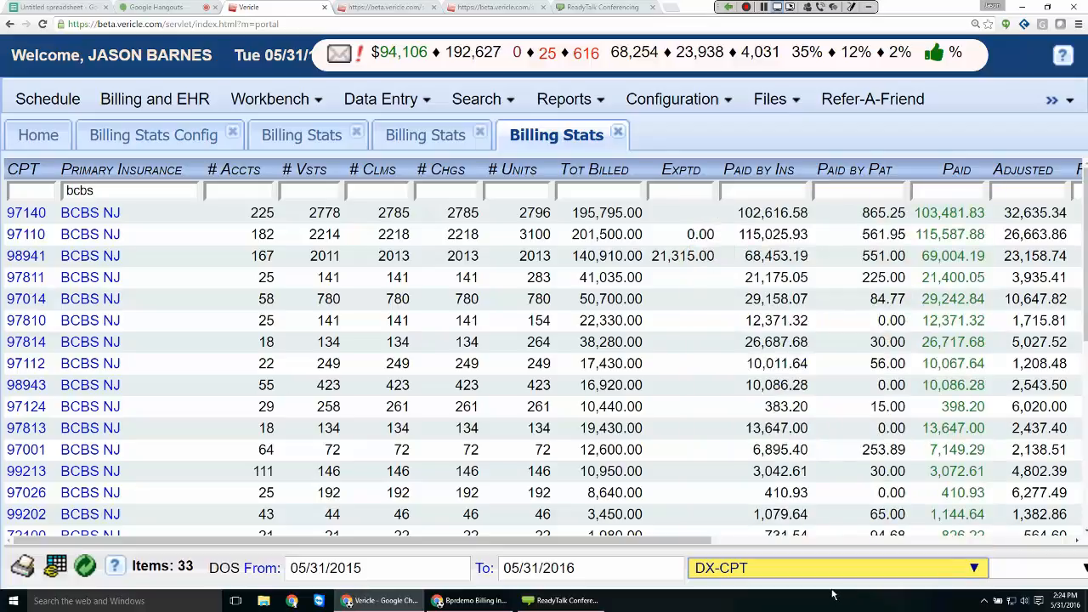
{"action": "key", "text": "ctrl+minus"}
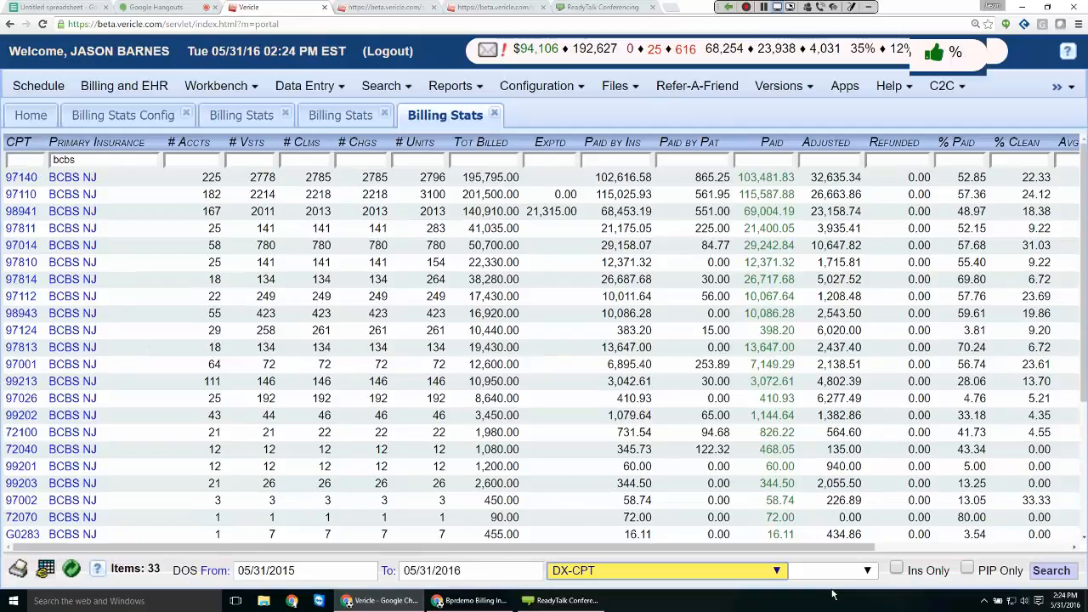
{"action": "left_click", "coordinate": [1052, 570]}
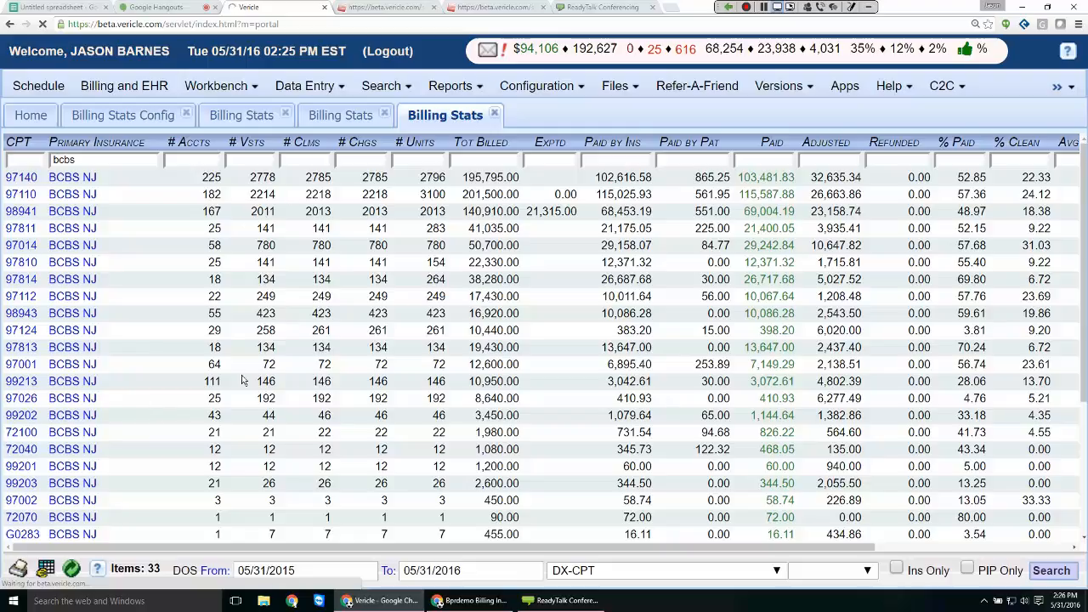
{"action": "key", "text": "Menu"}
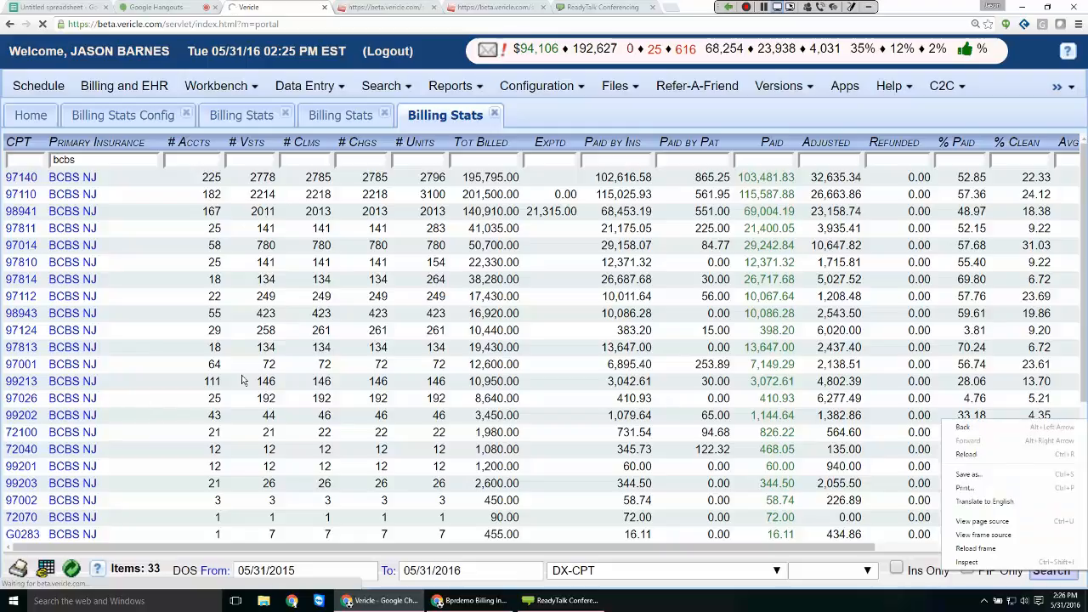
{"action": "key", "text": "Escape"}
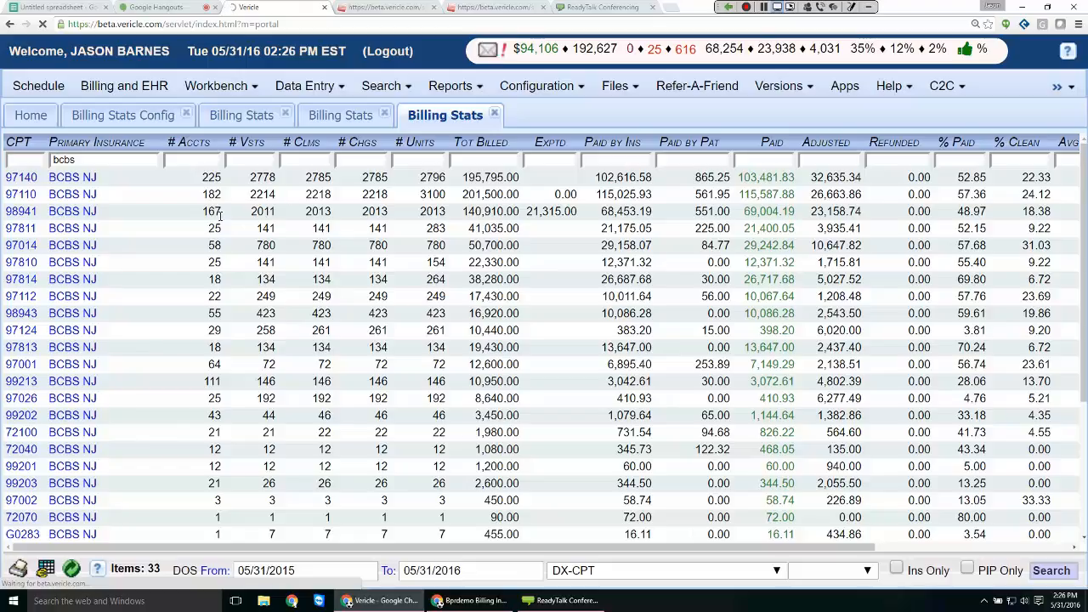
- Open the Billing Stats configuration and select CPT and Diagnosis 1 as report fields
{"action": "left_click", "coordinate": [129, 116]}
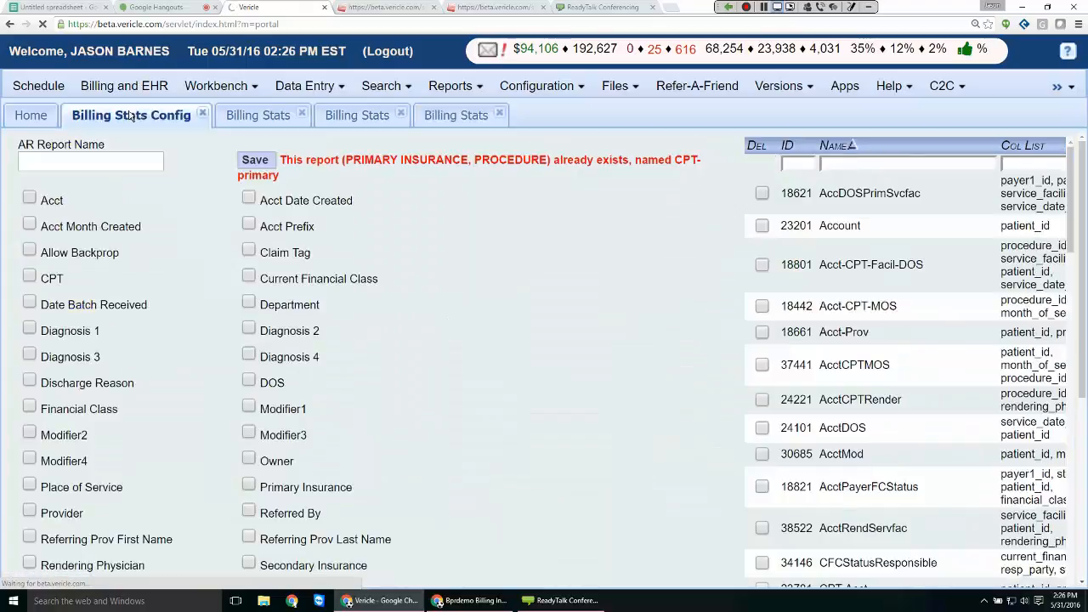
{"action": "left_click", "coordinate": [482, 92]}
{"action": "mouse_move", "coordinate": [485, 114]}
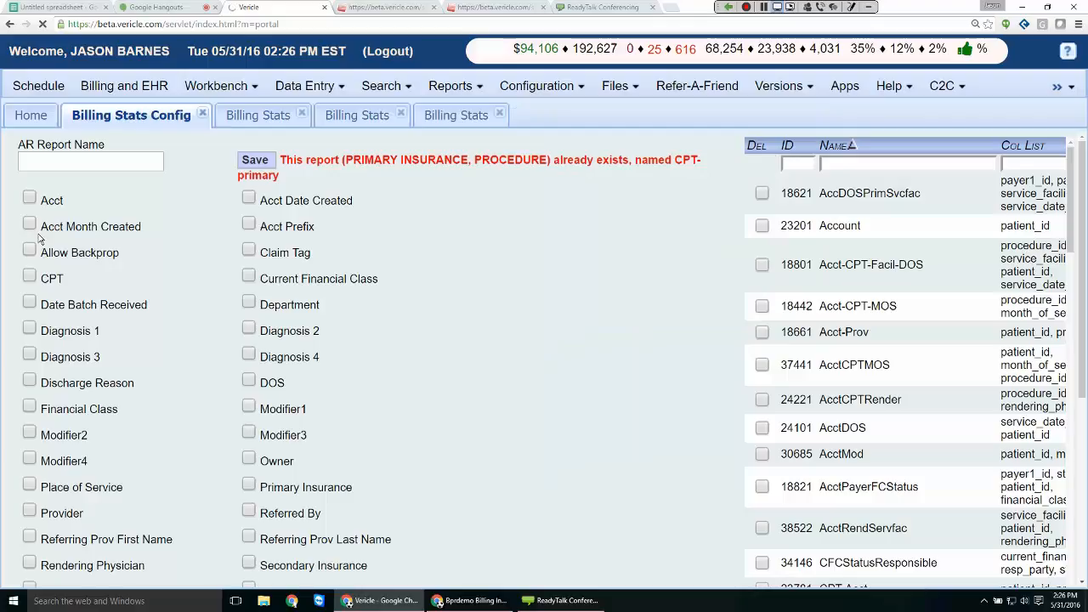
{"action": "left_click", "coordinate": [29, 279]}
{"action": "left_click", "coordinate": [29, 330]}
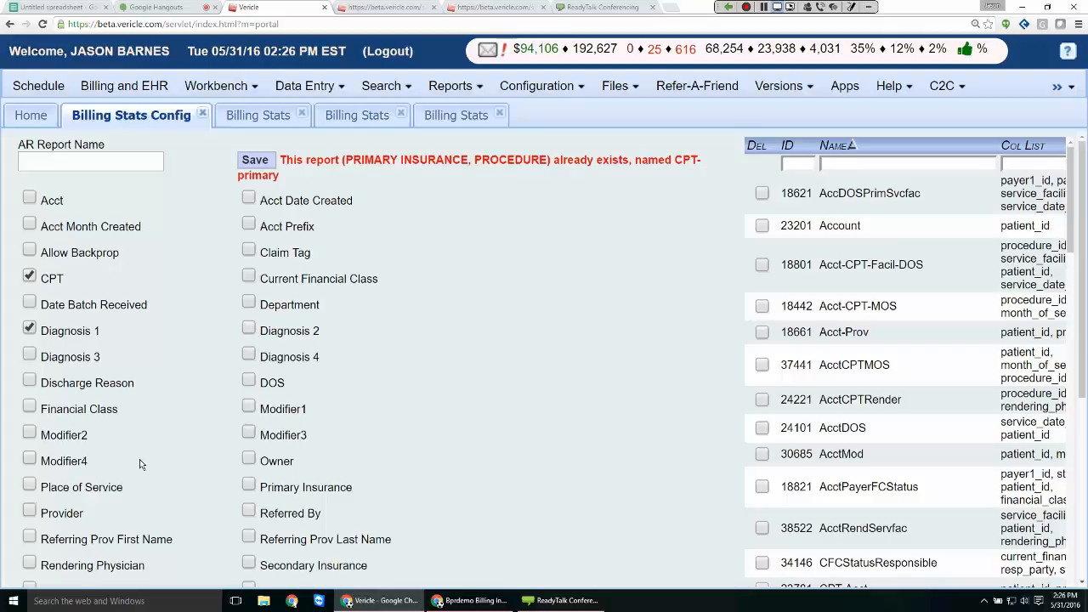
- Add Rendering Physician, Primary Insurance and Service Facility to the selected report fields
{"action": "scroll", "coordinate": [269, 466], "scroll_direction": "down", "scroll_amount": 3}
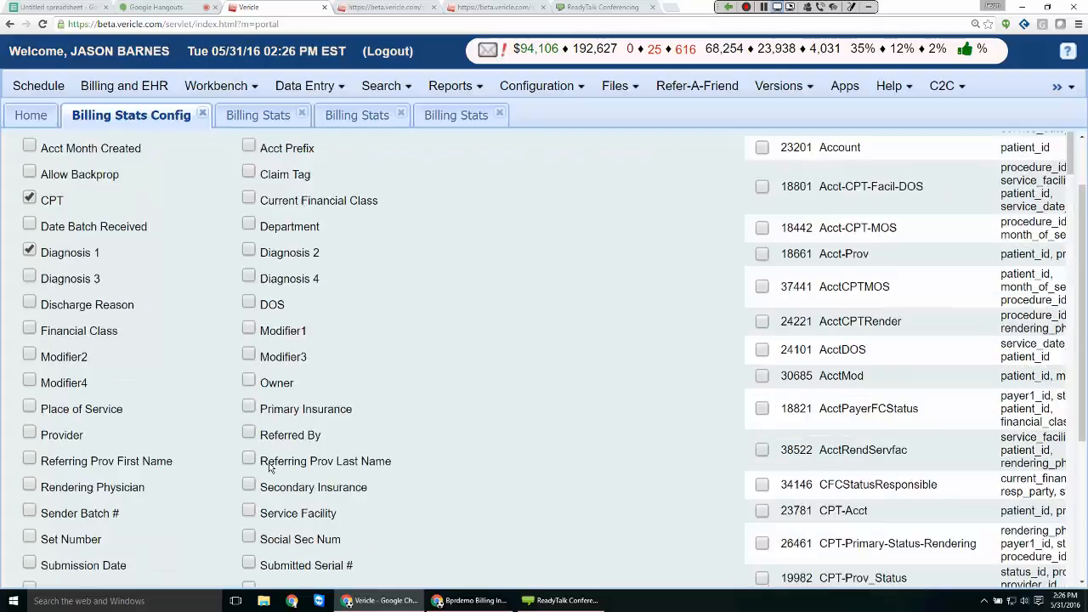
{"action": "scroll", "coordinate": [191, 465], "scroll_direction": "down", "scroll_amount": 2}
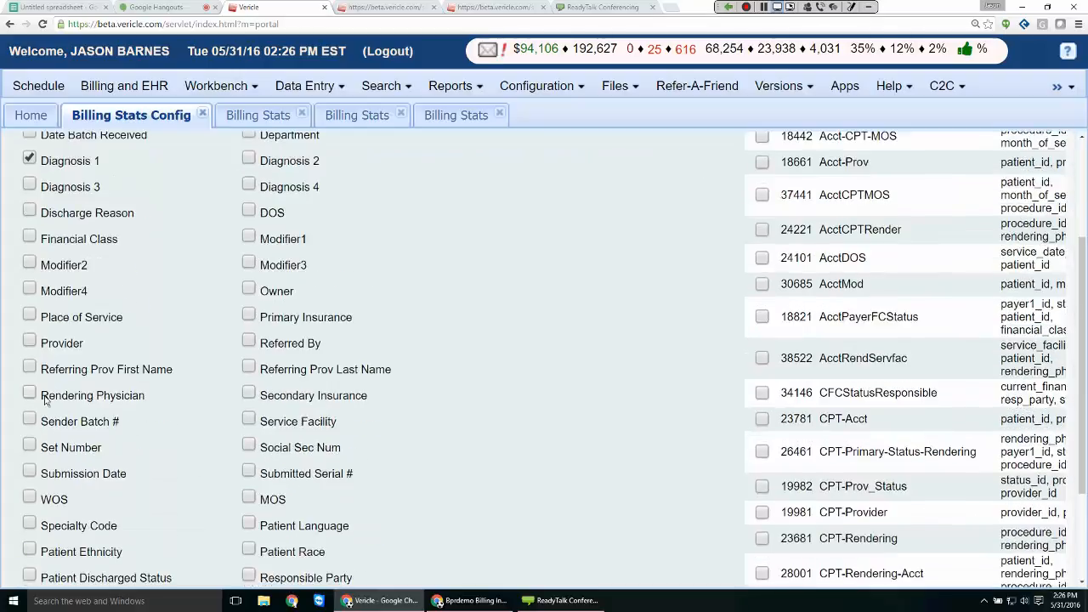
{"action": "left_click", "coordinate": [44, 398]}
{"action": "left_click", "coordinate": [248, 314]}
{"action": "left_click", "coordinate": [248, 421]}
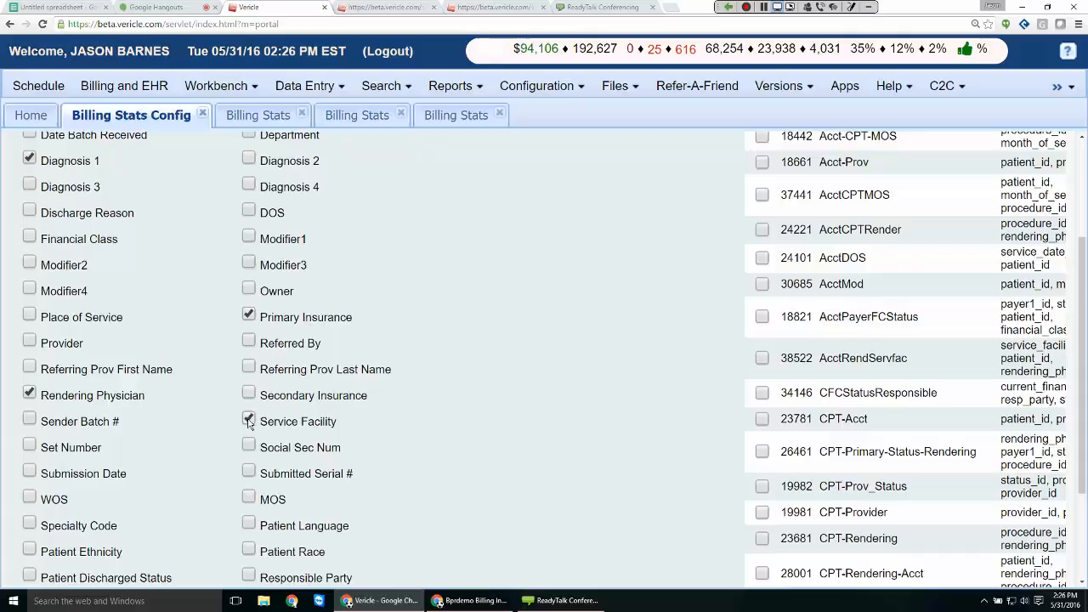
{"action": "scroll", "coordinate": [371, 417], "scroll_direction": "up", "scroll_amount": 3}
{"action": "left_click", "coordinate": [252, 329]}
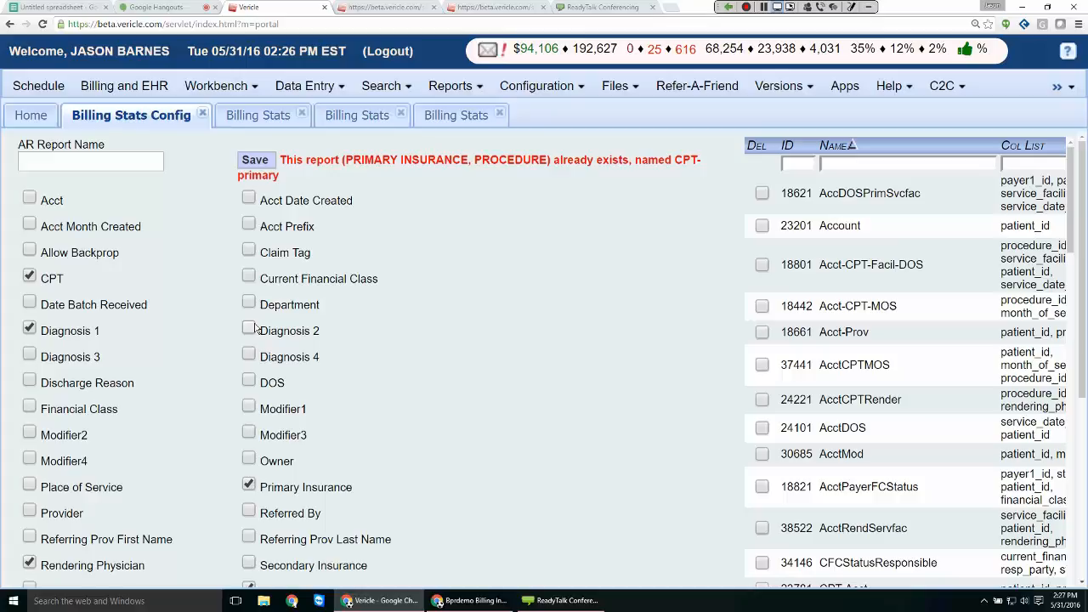
- Return to the DX-CPT billing stats results and filter them by CPT code 97140
{"action": "left_click", "coordinate": [264, 117]}
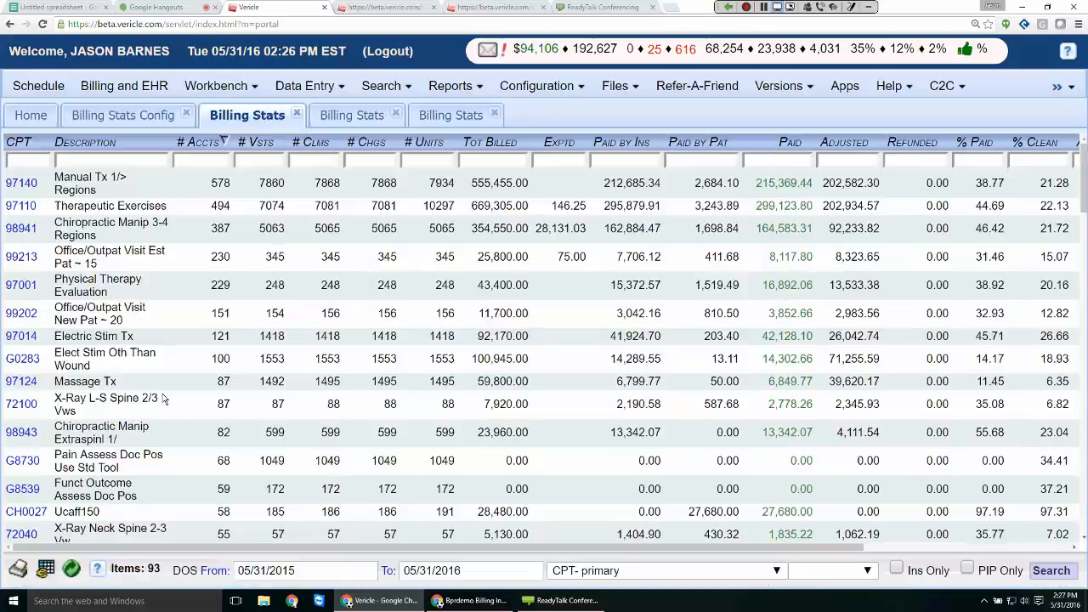
{"action": "left_click", "coordinate": [442, 116]}
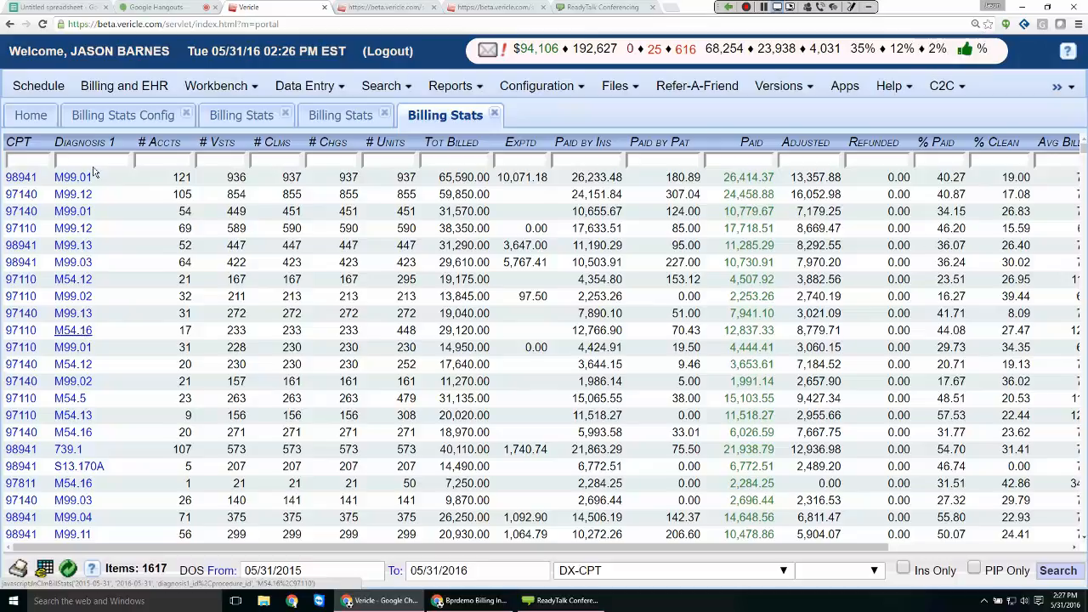
{"action": "key", "text": "ctrl+plus"}
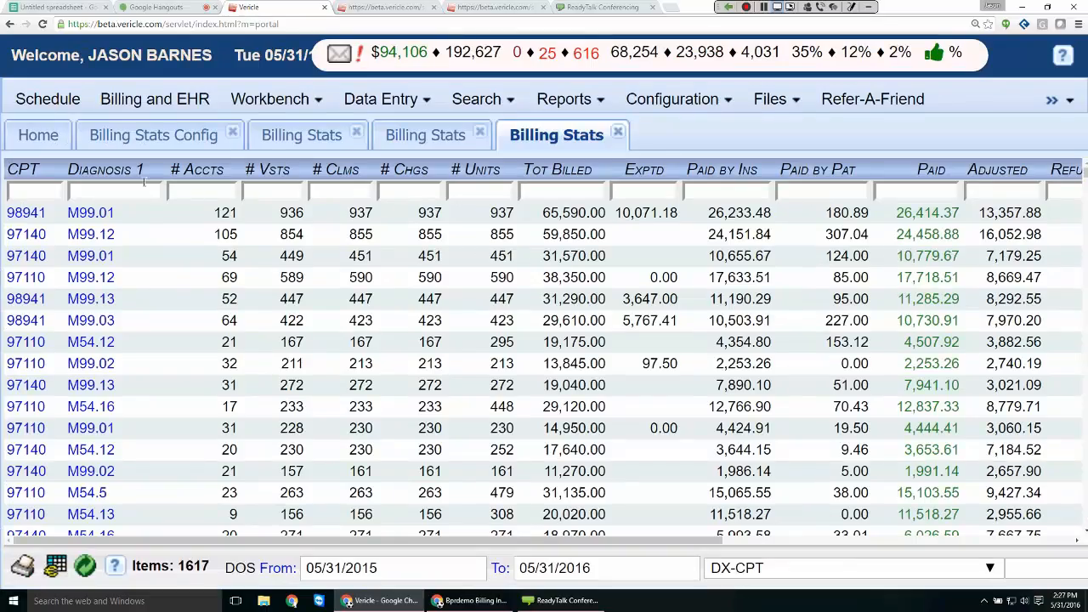
{"action": "left_click", "coordinate": [43, 195]}
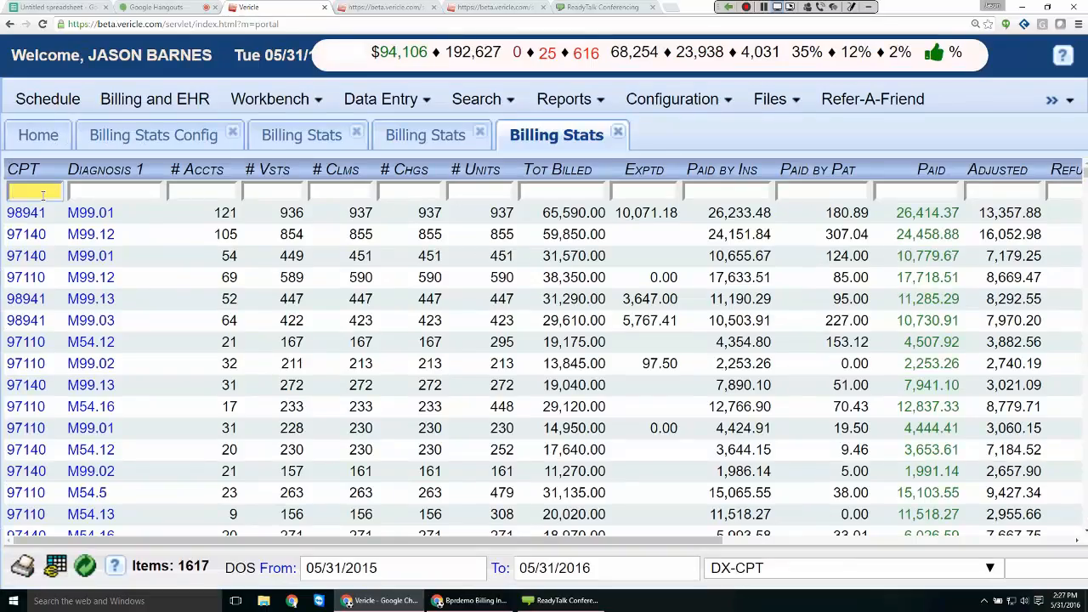
{"action": "type", "text": "97140"}
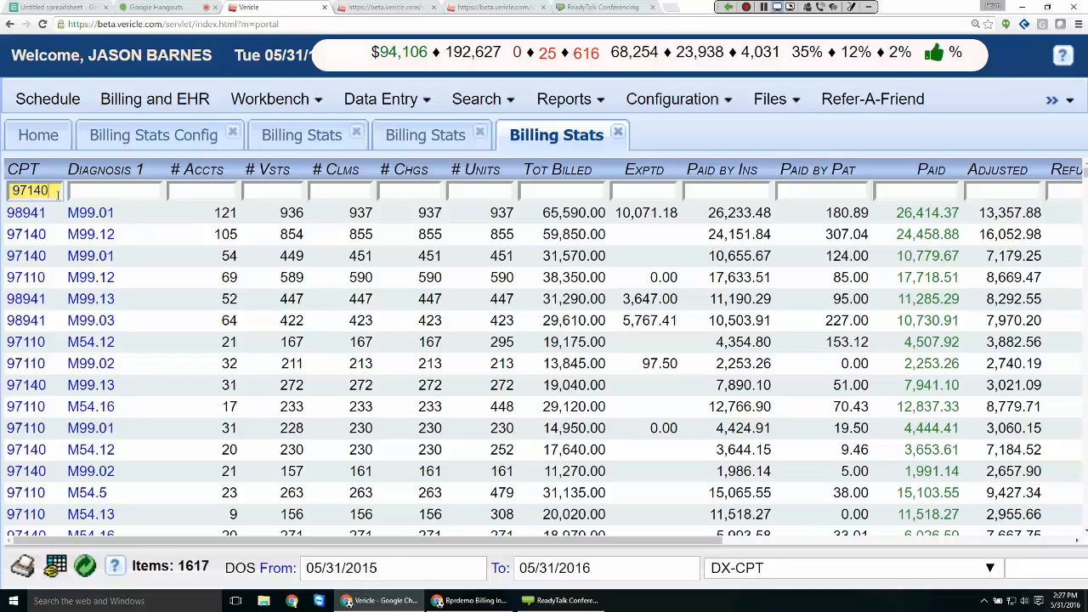
{"action": "key", "text": "Return"}
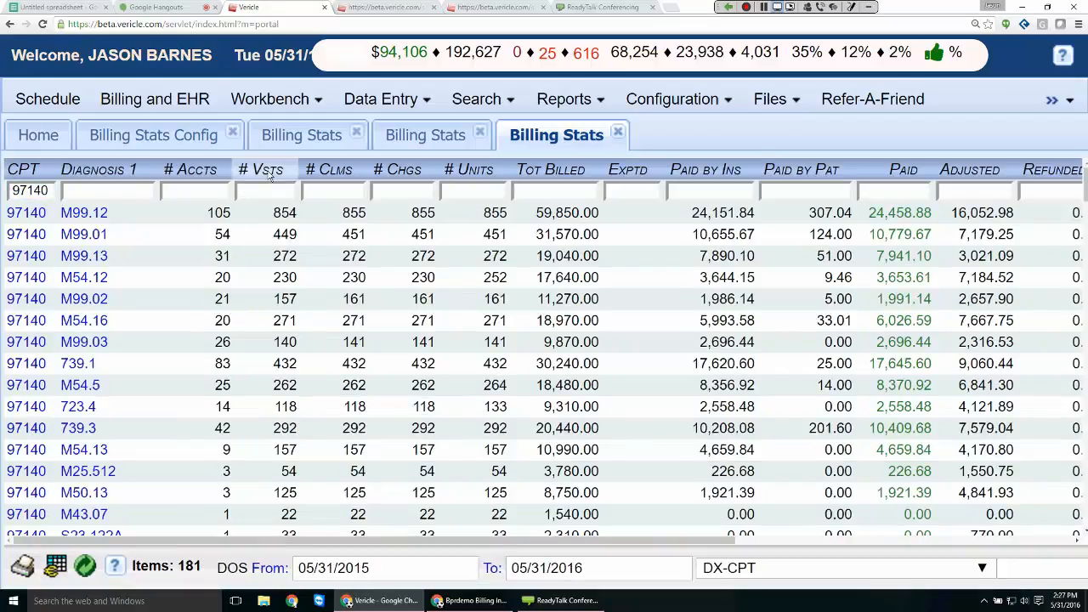
- Sort the 97140 results by number of visits in ascending order and examine the least-visited diagnoses
{"action": "left_click", "coordinate": [272, 173]}
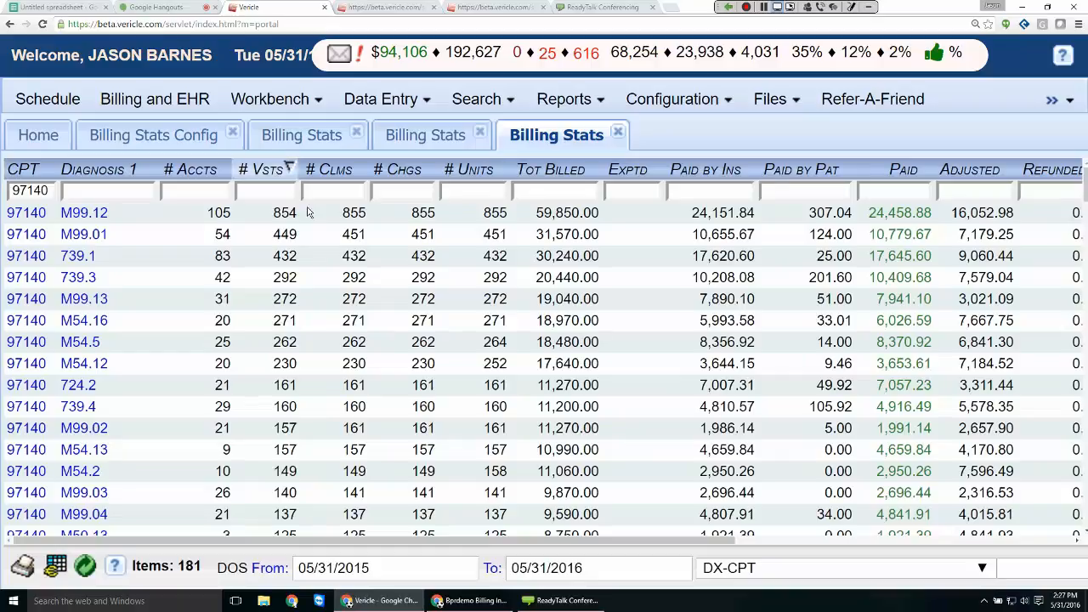
{"action": "left_click", "coordinate": [277, 171]}
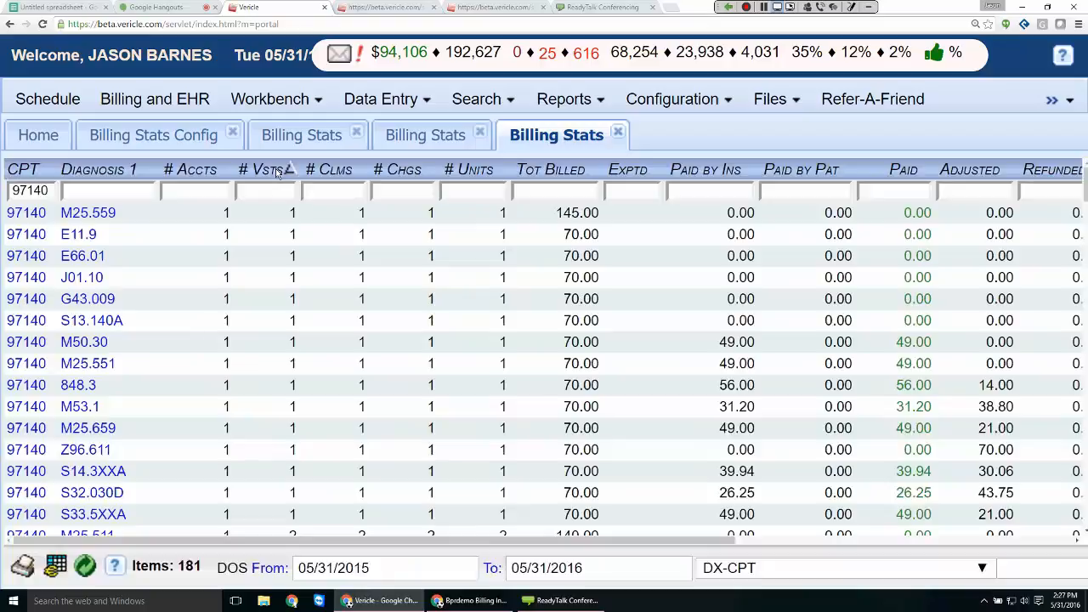
{"action": "scroll", "coordinate": [238, 257], "scroll_direction": "down", "scroll_amount": 1}
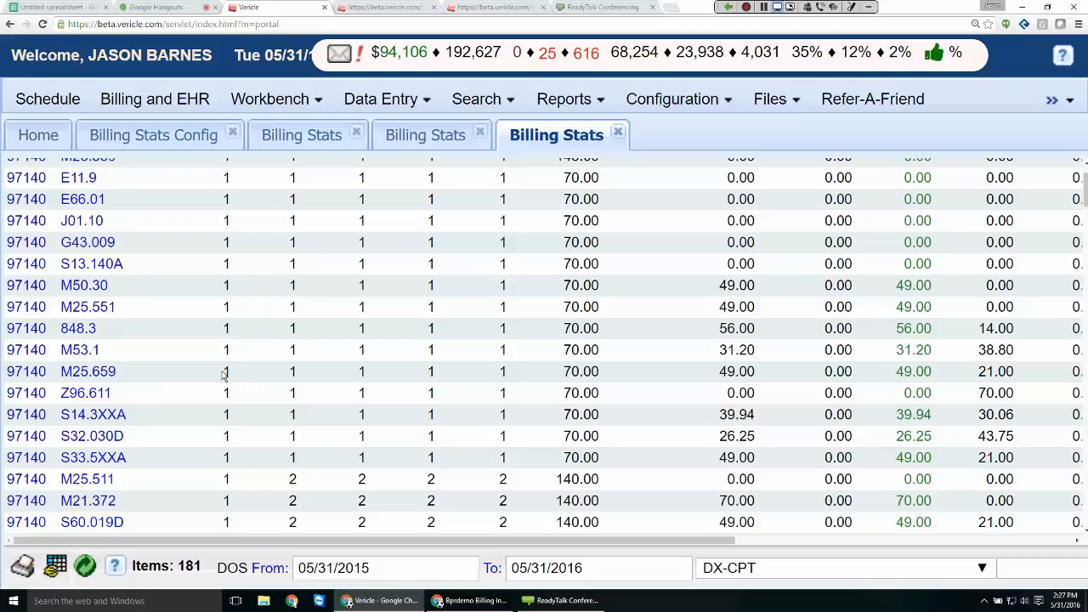
{"action": "scroll", "coordinate": [223, 375], "scroll_direction": "down", "scroll_amount": 4}
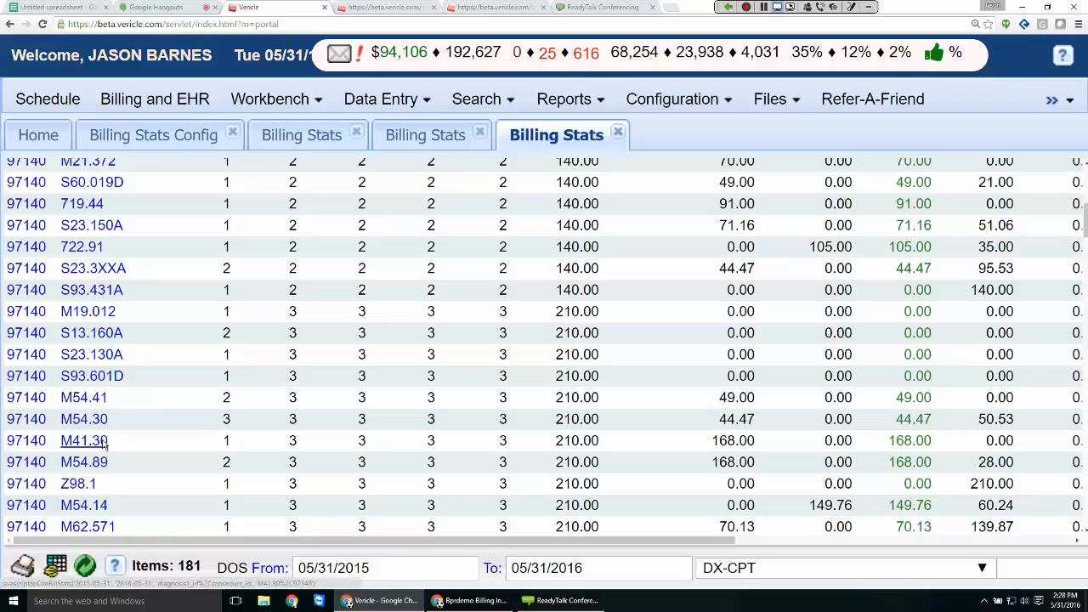
{"action": "scroll", "coordinate": [189, 438], "scroll_direction": "down", "scroll_amount": 3}
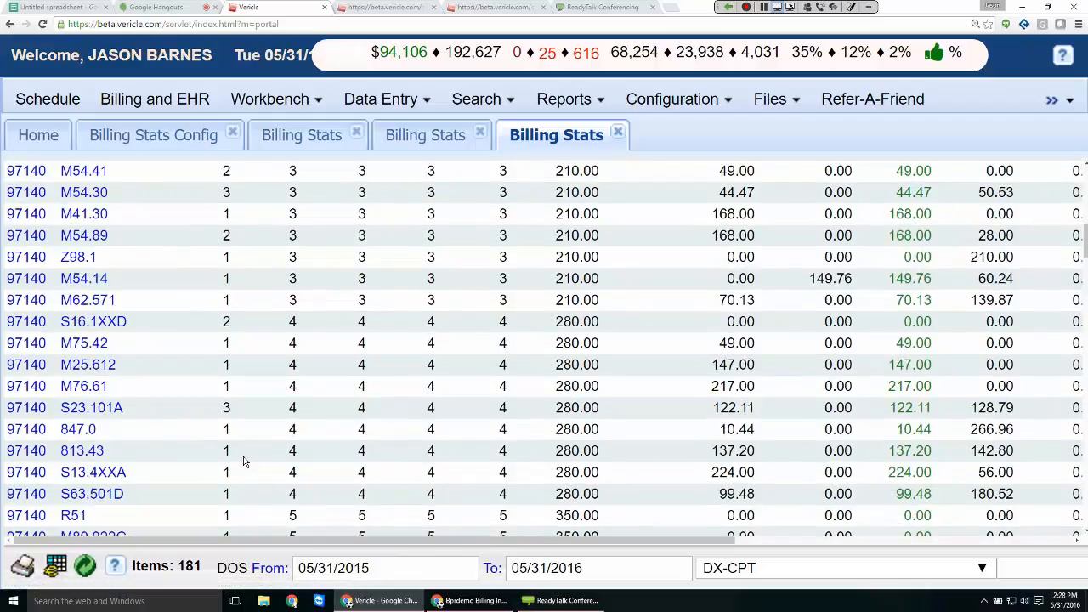
{"action": "scroll", "coordinate": [281, 455], "scroll_direction": "down", "scroll_amount": 1}
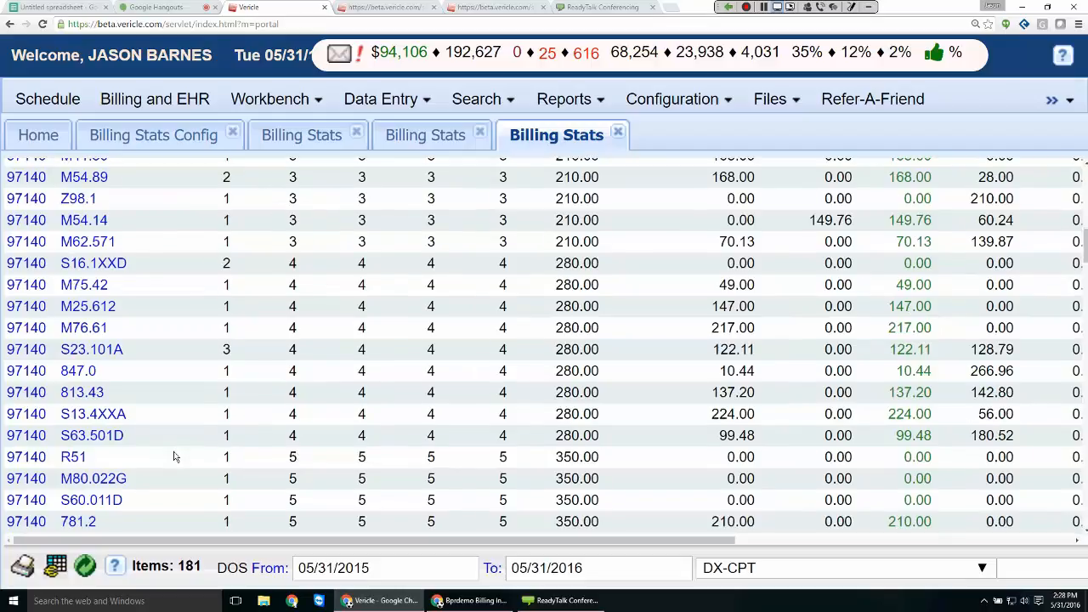
{"action": "scroll", "coordinate": [175, 455], "scroll_direction": "down", "scroll_amount": 5}
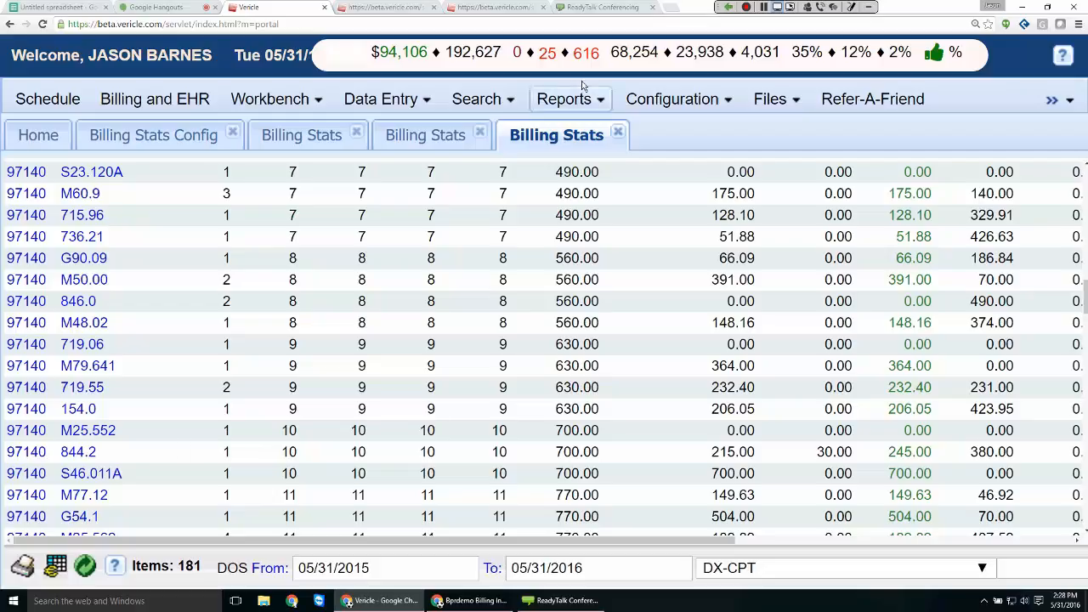
- Check the conference chat for messages, close it, and return to the start of the 97140 results
{"action": "left_click", "coordinate": [833, 8]}
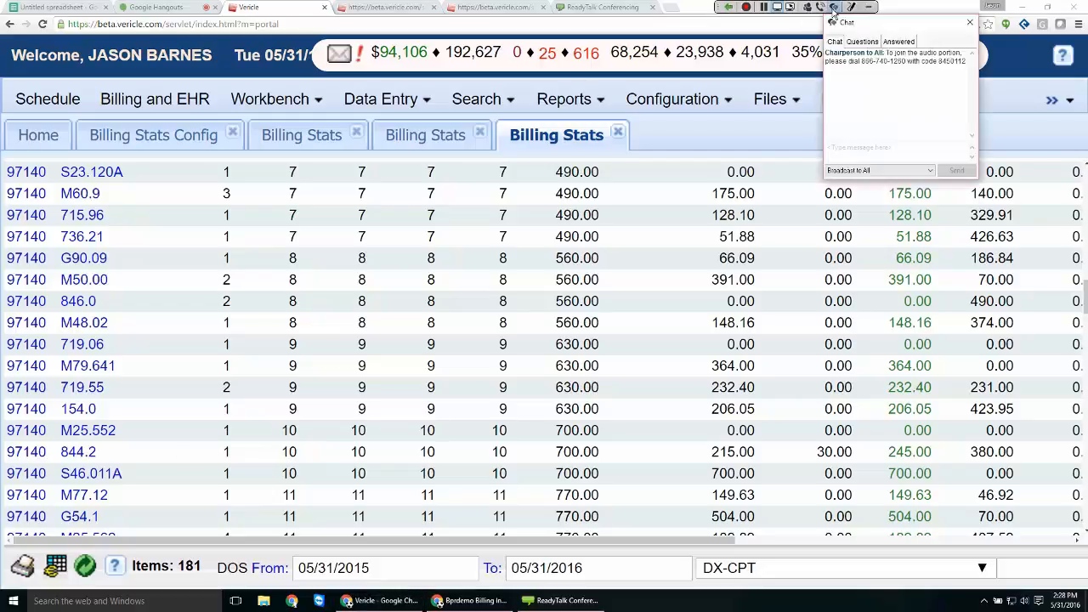
{"action": "left_click", "coordinate": [972, 23]}
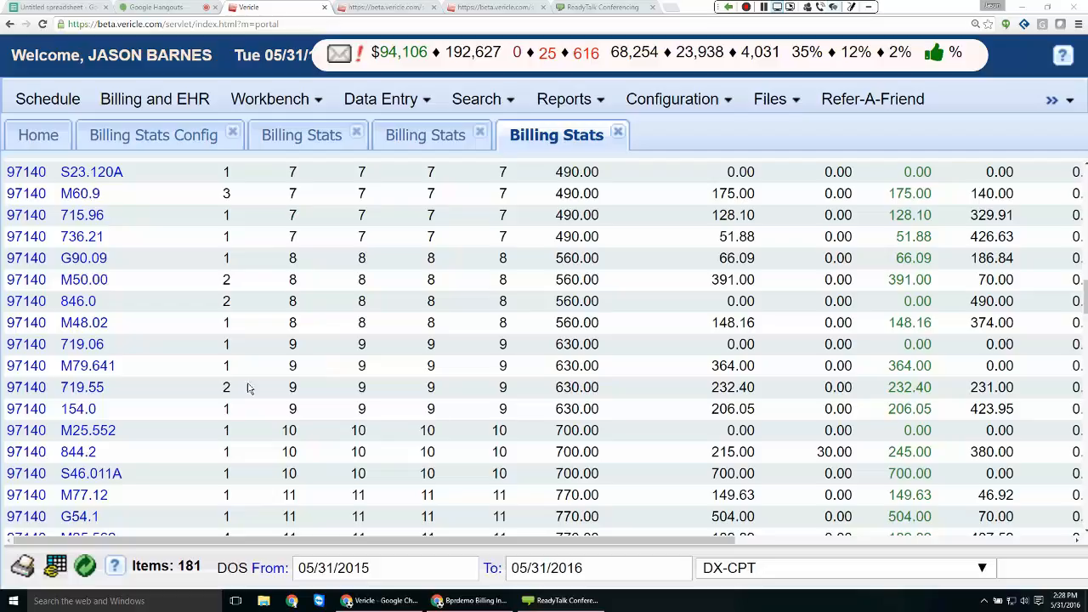
{"action": "scroll", "coordinate": [247, 386], "scroll_direction": "up", "scroll_amount": 3}
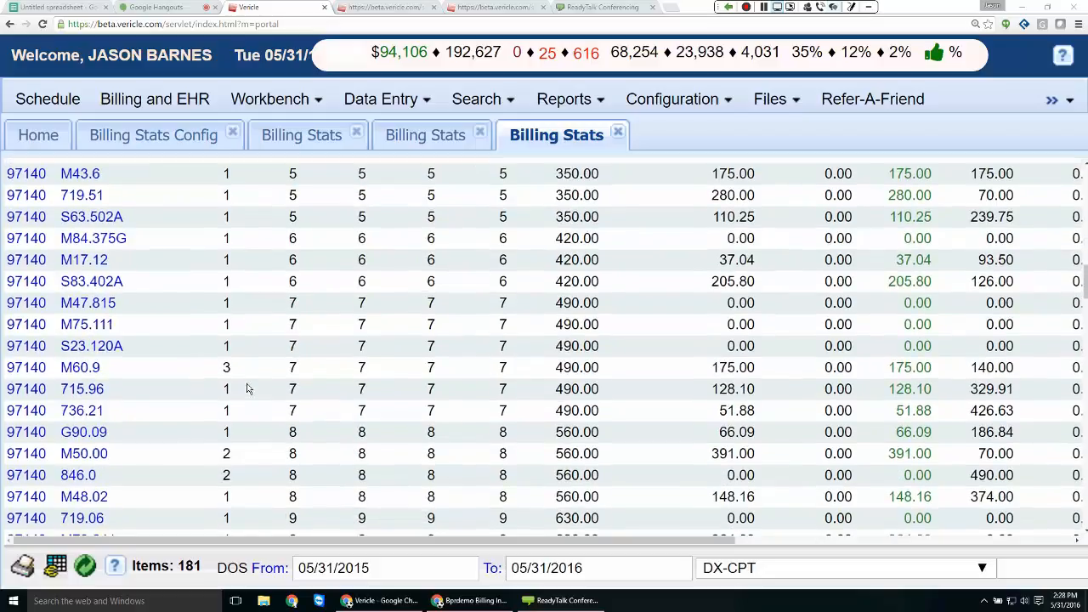
{"action": "scroll", "coordinate": [247, 387], "scroll_direction": "up", "scroll_amount": 2}
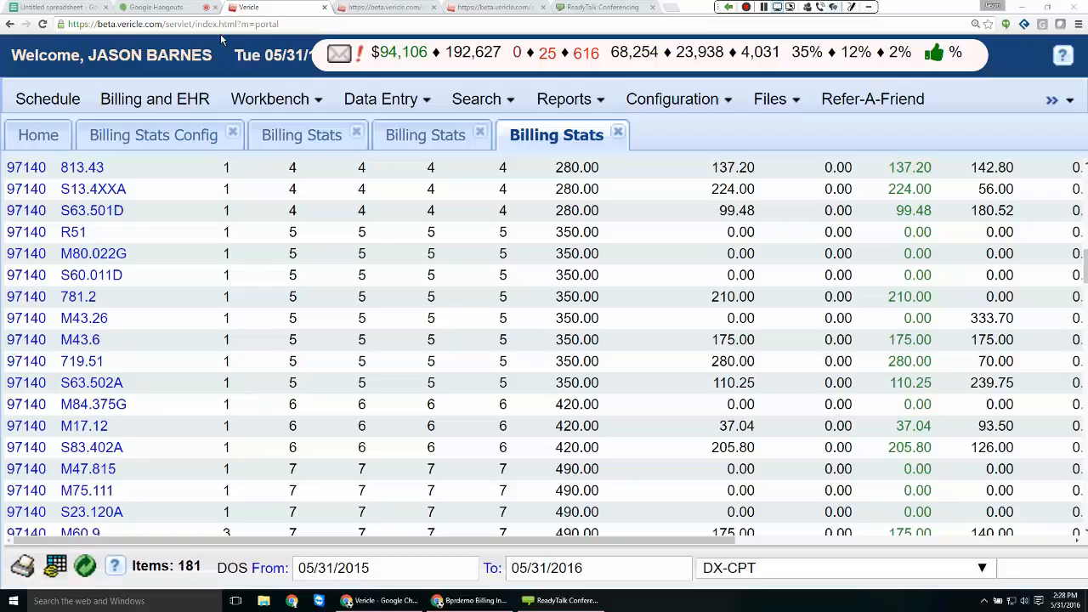
{"action": "scroll", "coordinate": [471, 306], "scroll_direction": "up", "scroll_amount": 10}
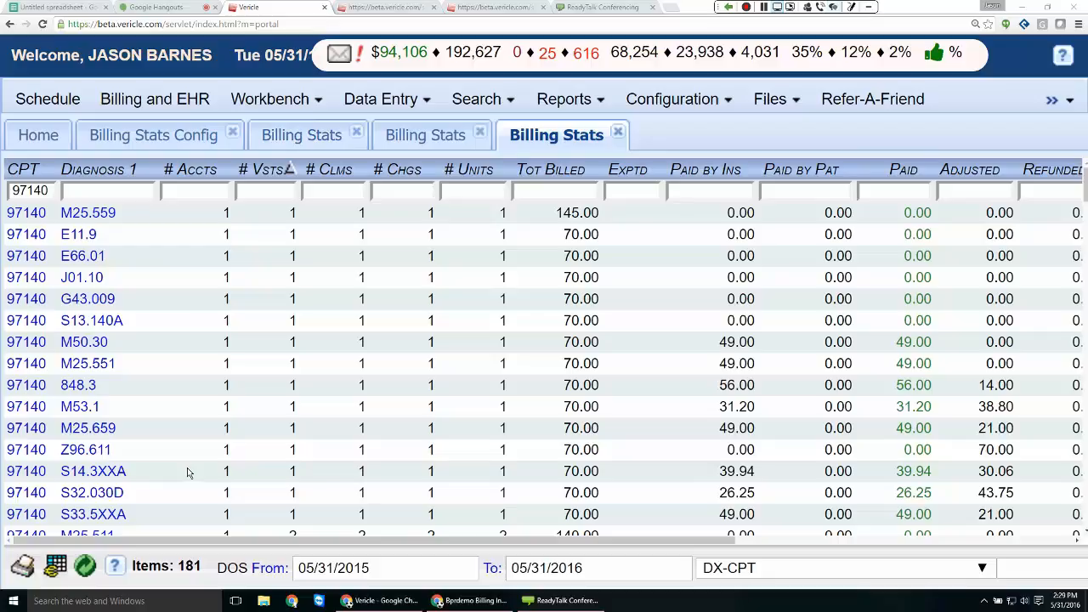
- Open the A/R balance report by CPT and primary insurance, and close the exported CSV page
{"action": "left_click", "coordinate": [906, 56]}
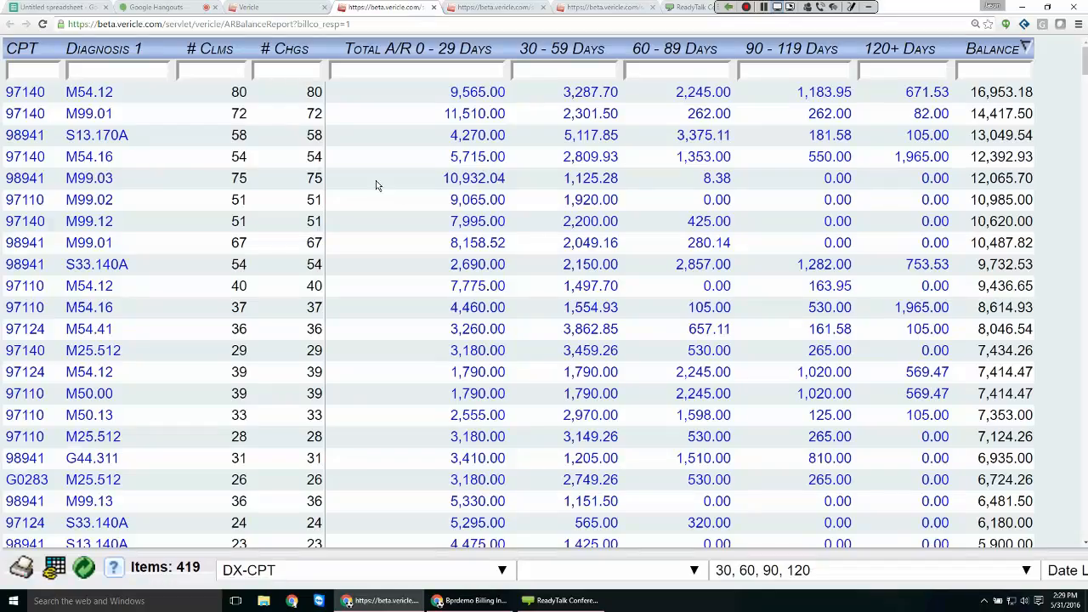
{"action": "left_click", "coordinate": [484, 564]}
{"action": "left_click", "coordinate": [491, 6]}
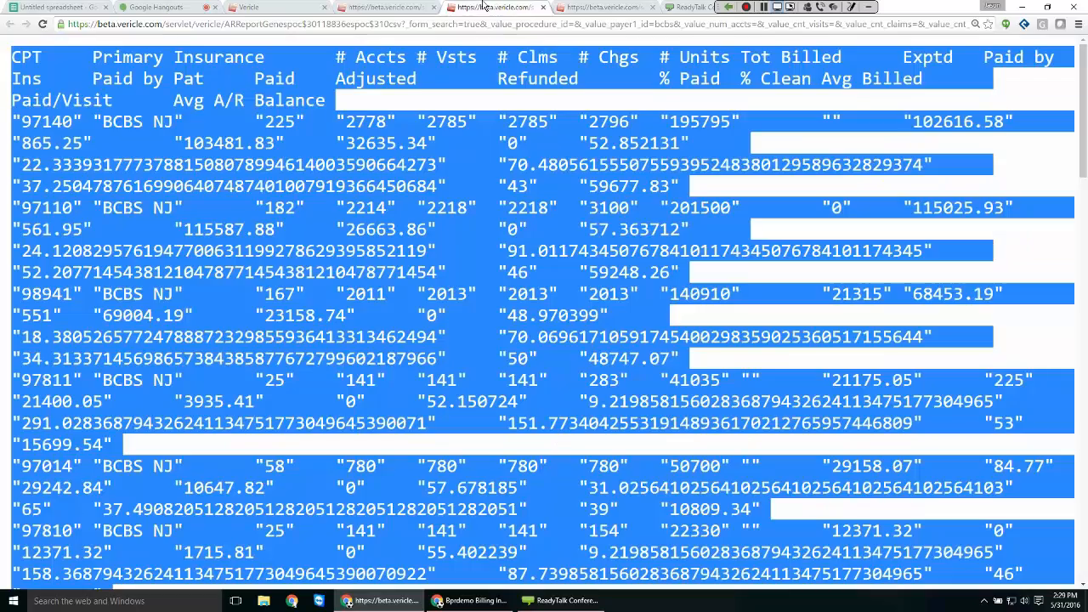
{"action": "left_click", "coordinate": [544, 8]}
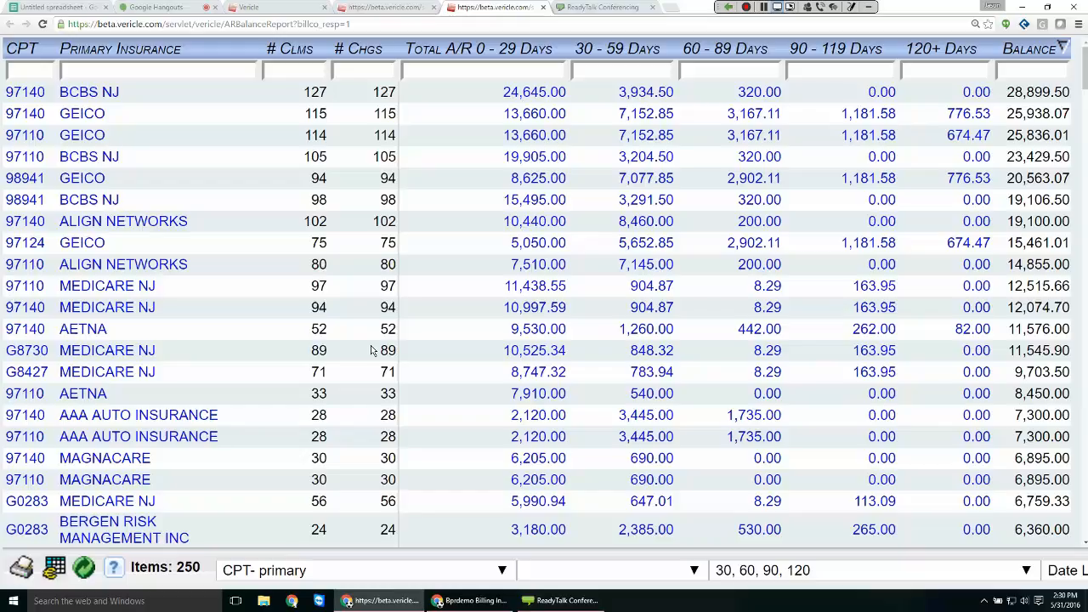
- Sort the A/R balance report by 120+ days balance and filter the primary insurance by bcbs
{"action": "left_click", "coordinate": [948, 51]}
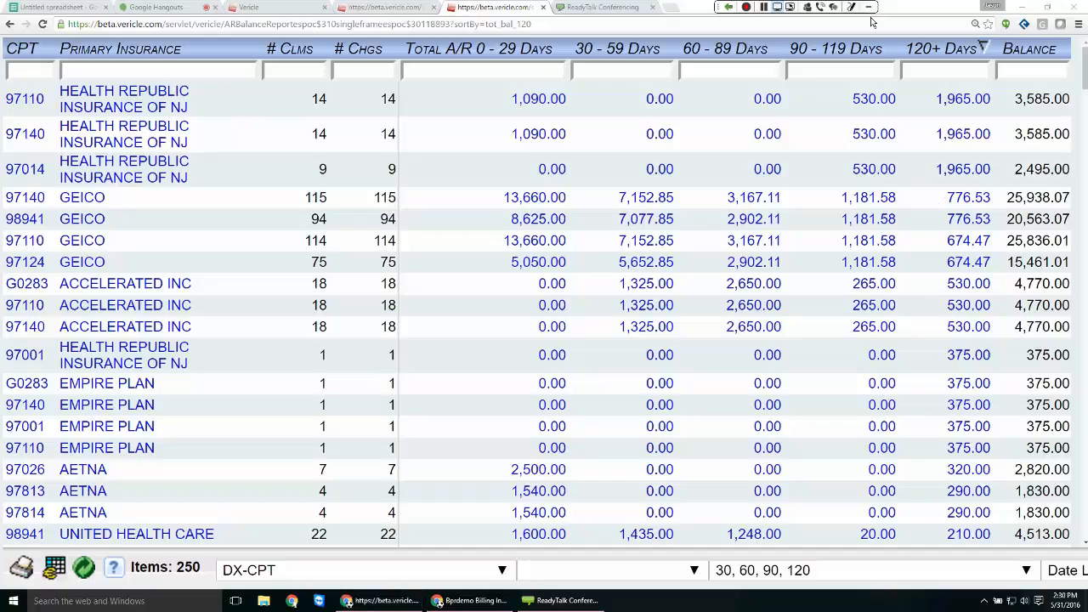
{"action": "left_click", "coordinate": [193, 72]}
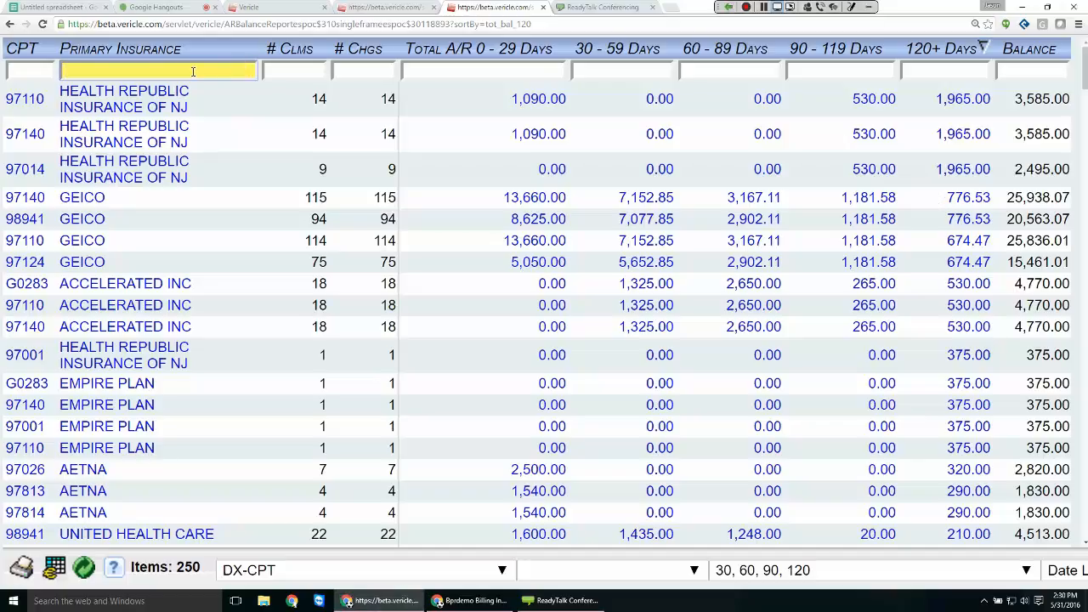
{"action": "type", "text": "bcbs"}
{"action": "key", "text": "Return"}
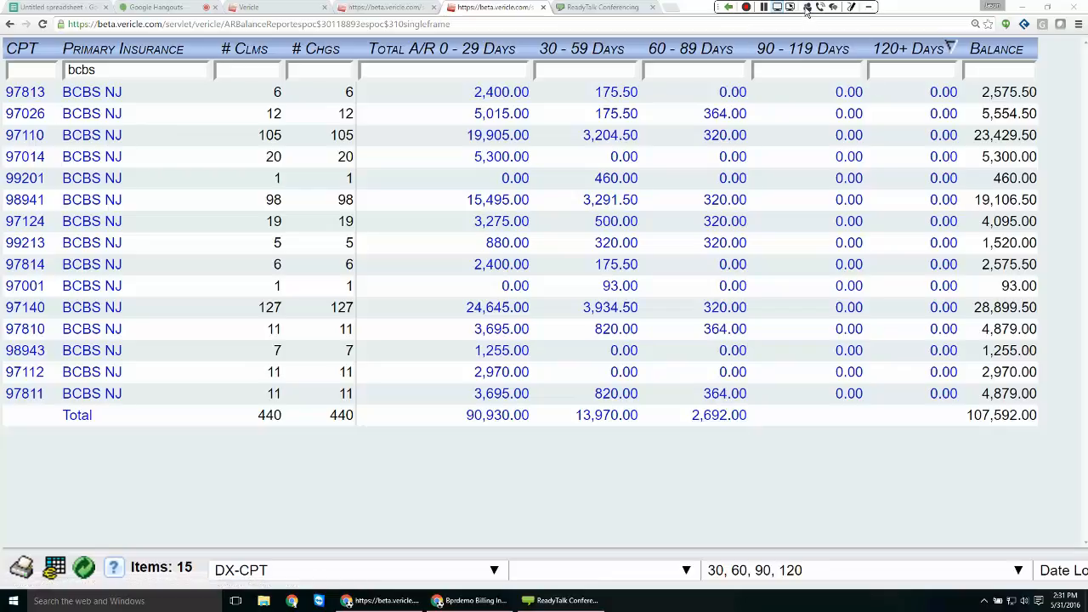
- Open the conference chat to check for attendee messages
{"action": "left_click", "coordinate": [834, 7]}
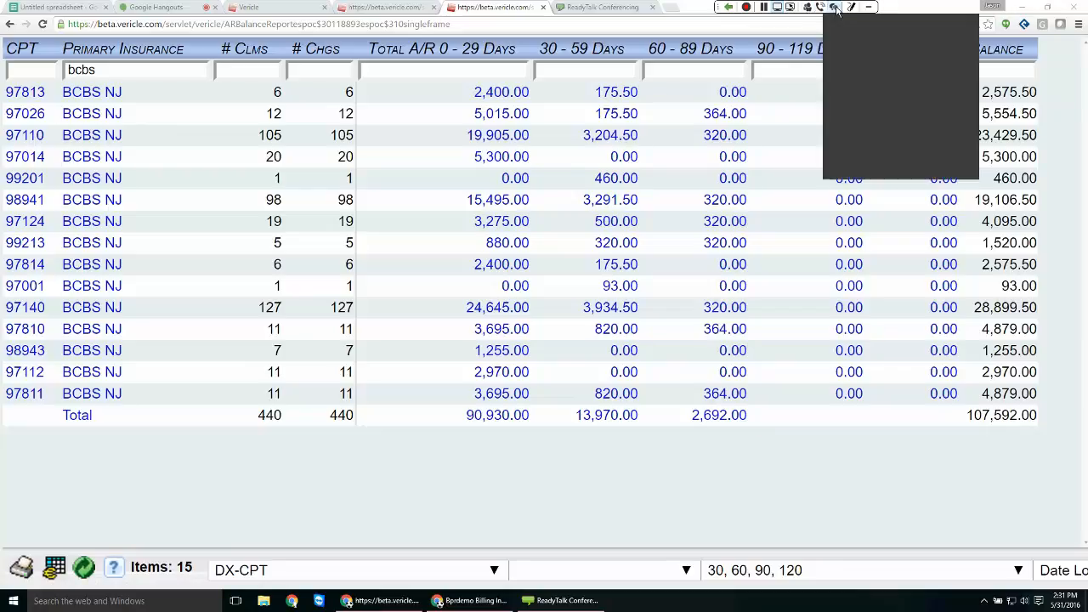